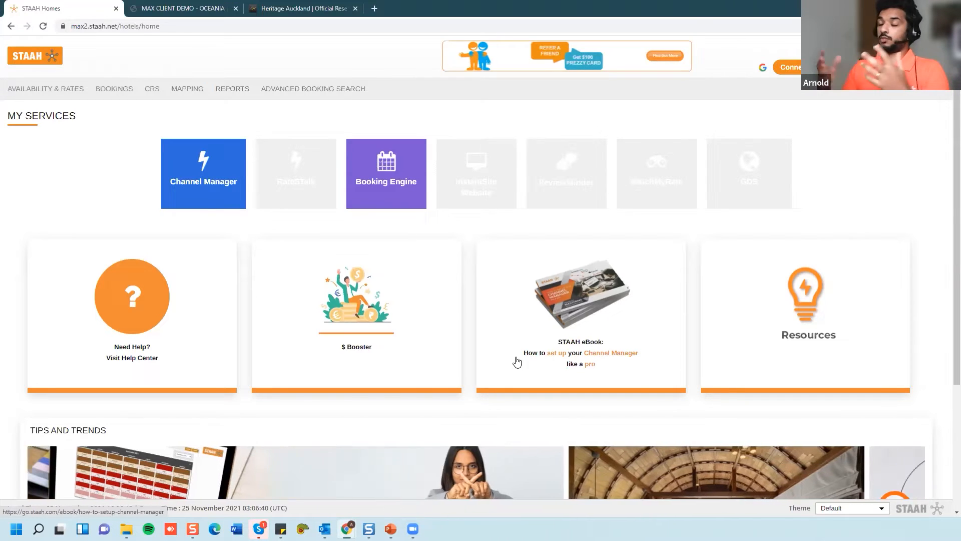
- Scroll through the STAAH home page and bring up the full navigation menu
{"action": "scroll", "coordinate": [517, 361], "scroll_direction": "down", "scroll_amount": 2}
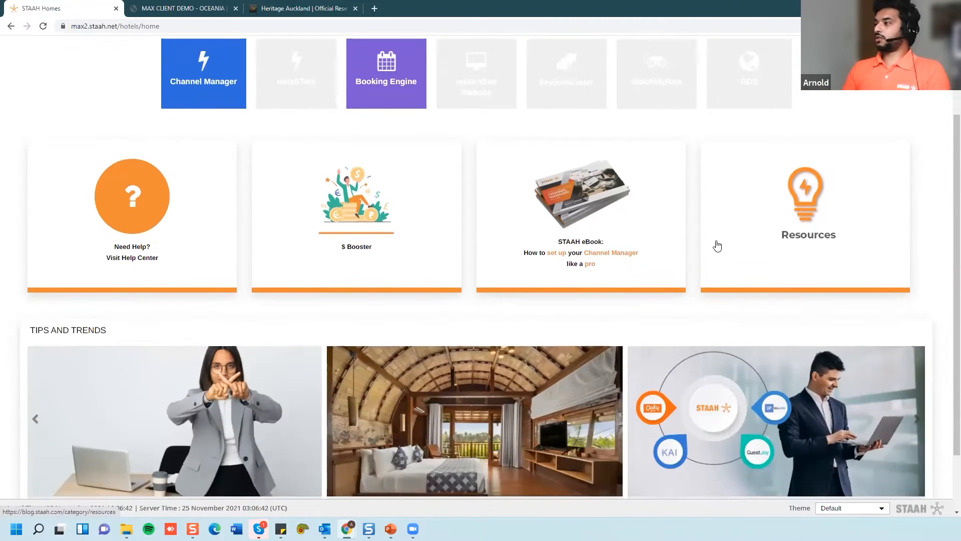
{"action": "scroll", "coordinate": [831, 266], "scroll_direction": "down", "scroll_amount": 2}
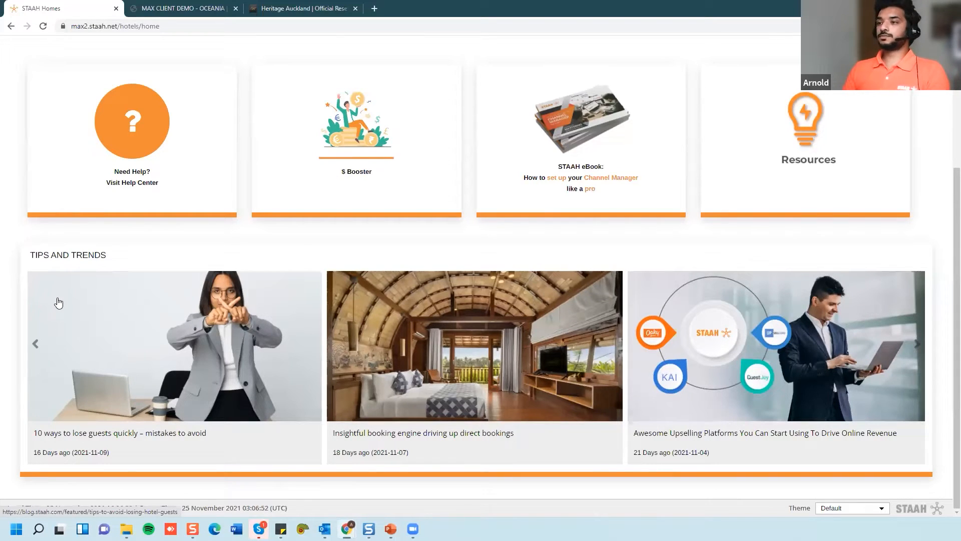
{"action": "scroll", "coordinate": [84, 310], "scroll_direction": "up", "scroll_amount": 4}
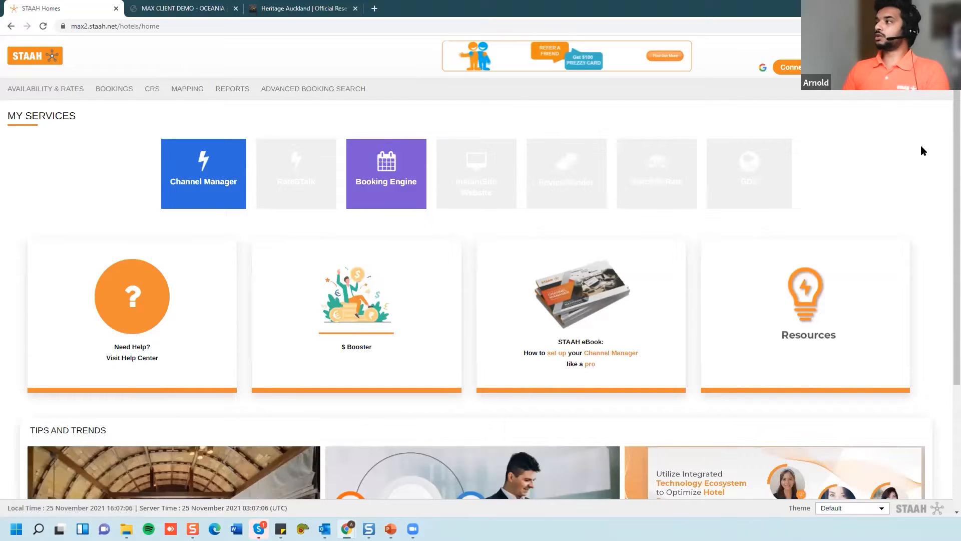
{"action": "mouse_move", "coordinate": [938, 66]}
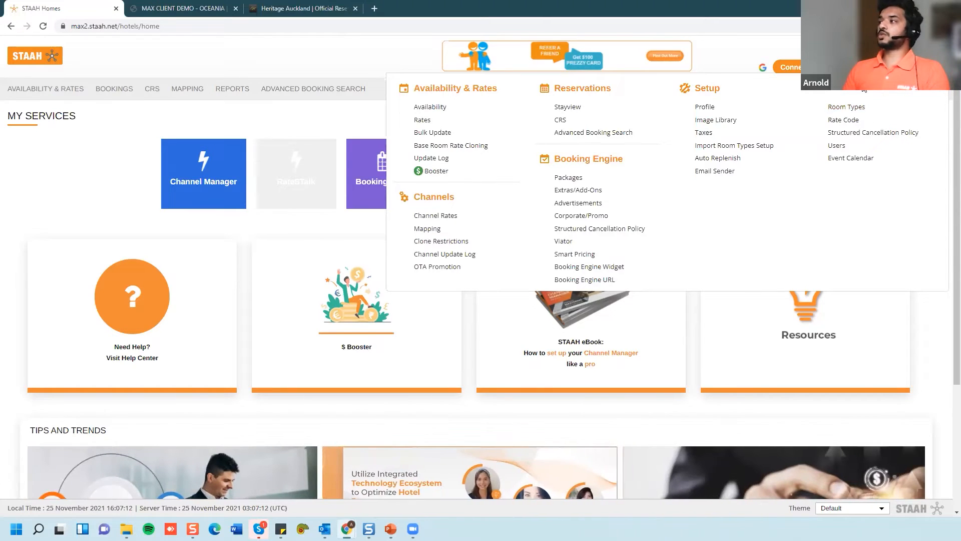
- Go to Setup > Room Types and start adding a New Room Type
{"action": "left_click", "coordinate": [835, 108]}
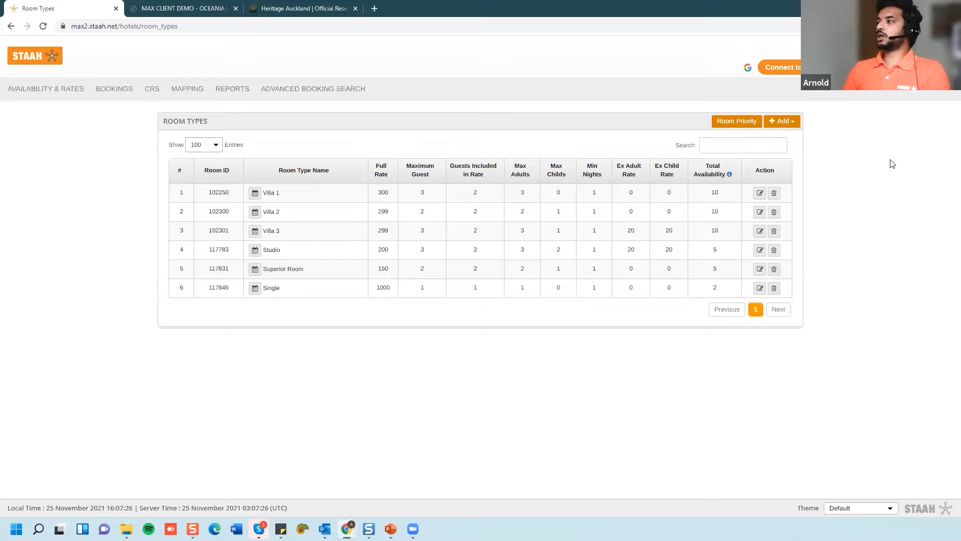
{"action": "left_click", "coordinate": [784, 126]}
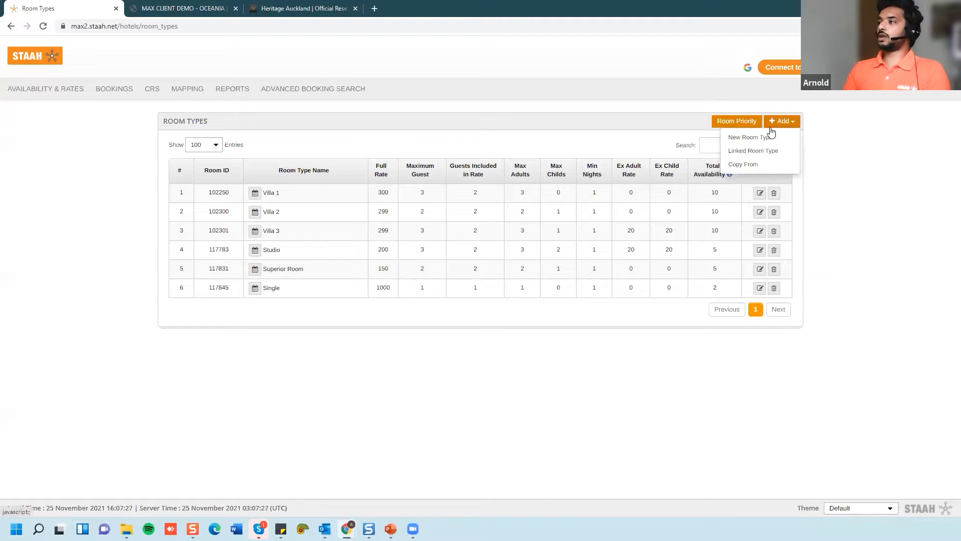
{"action": "left_click", "coordinate": [735, 137]}
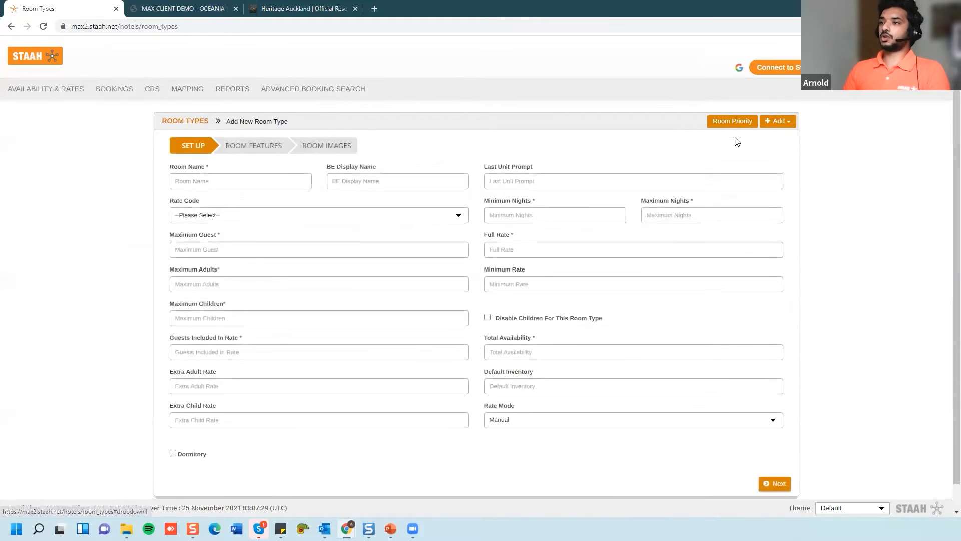
- Name the room type 'Superior Room' with rate code RACK
{"action": "scroll", "coordinate": [197, 380], "scroll_direction": "down", "scroll_amount": 1}
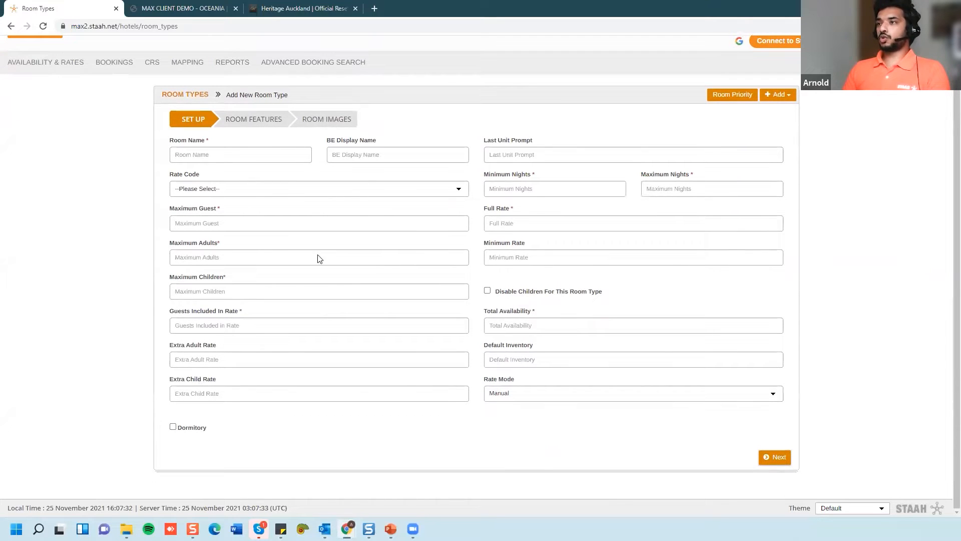
{"action": "left_click", "coordinate": [215, 157]}
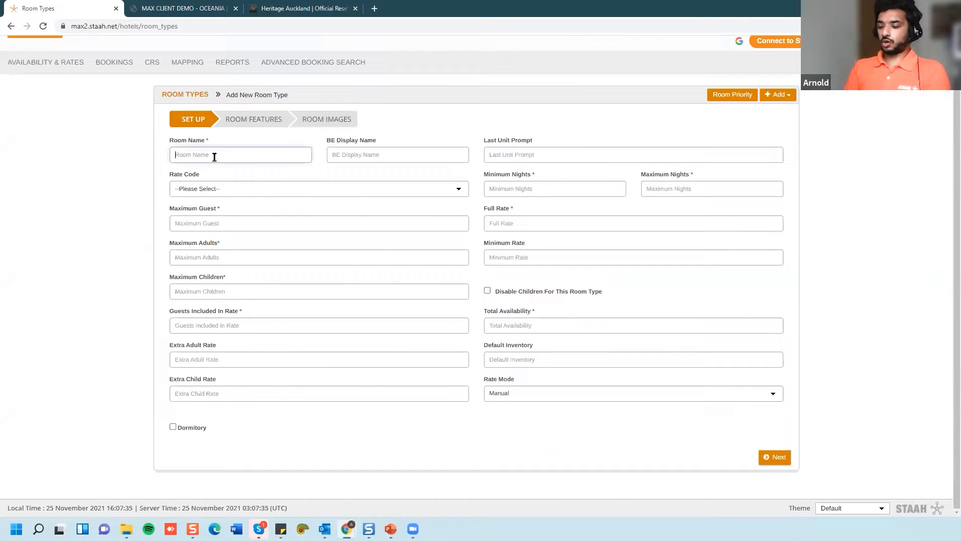
{"action": "type", "text": "Superior R"}
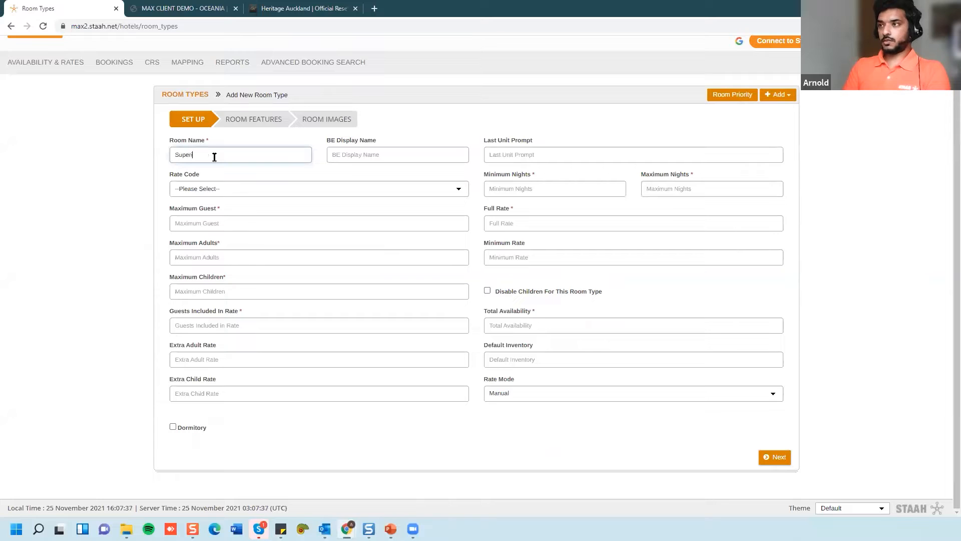
{"action": "type", "text": "oom"}
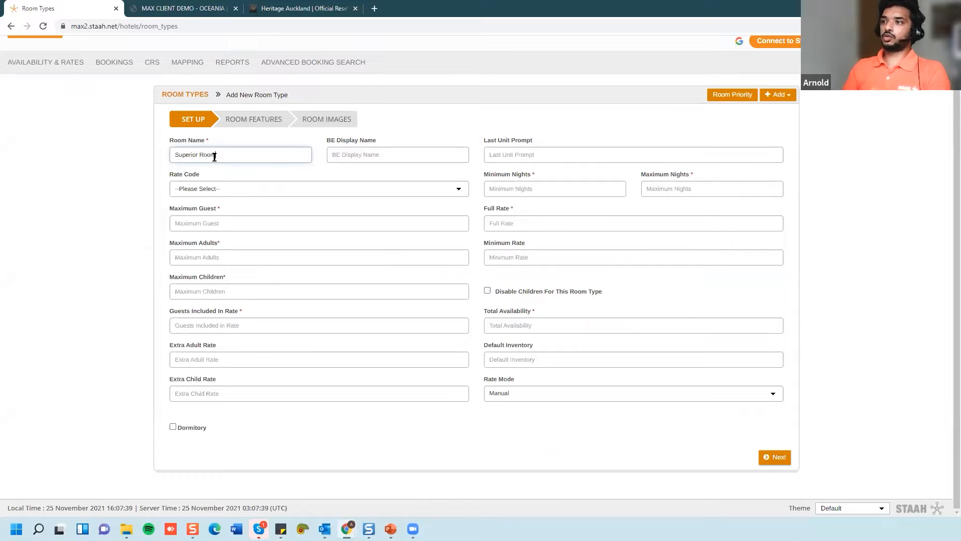
{"action": "left_click", "coordinate": [200, 190]}
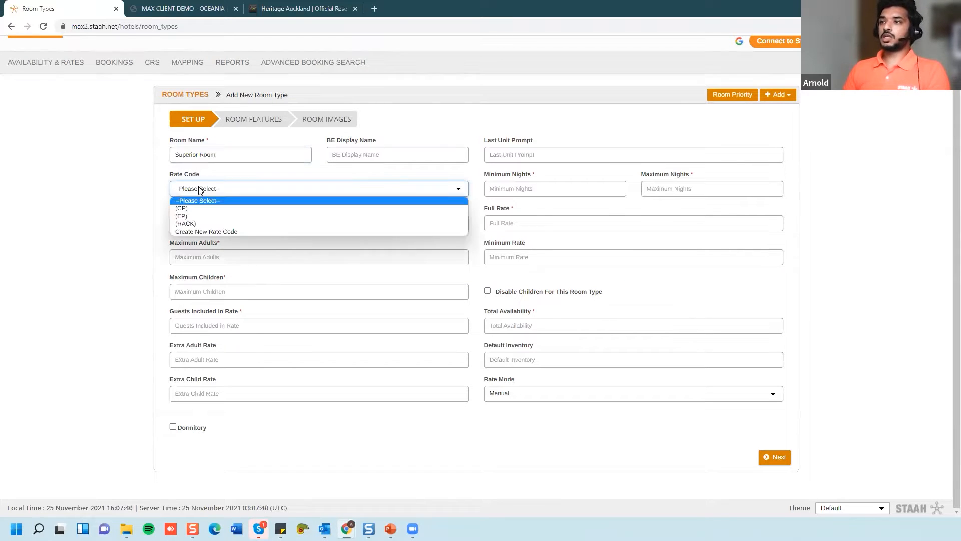
{"action": "left_click", "coordinate": [194, 223]}
- Set max 2 guests, 2 adults, 1 child, 2 included guests, and extra adult/child rates 0
{"action": "left_click", "coordinate": [197, 225]}
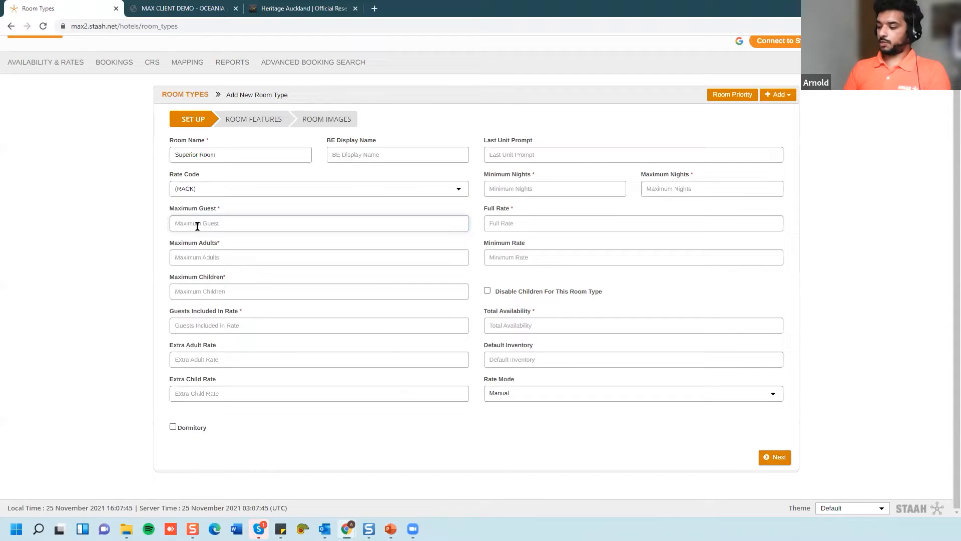
{"action": "type", "text": "2"}
{"action": "left_click", "coordinate": [190, 253]}
{"action": "type", "text": "2"}
{"action": "left_click", "coordinate": [186, 292]}
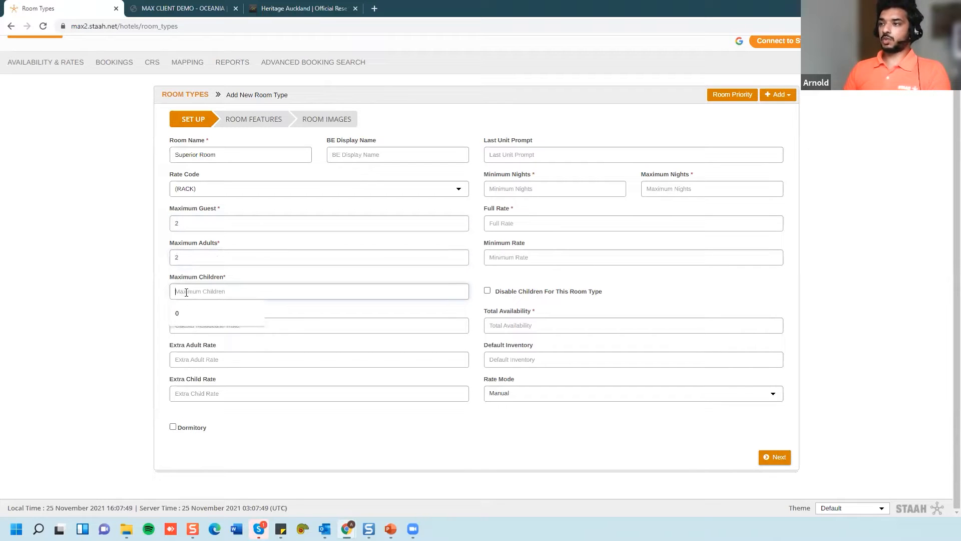
{"action": "type", "text": "1"}
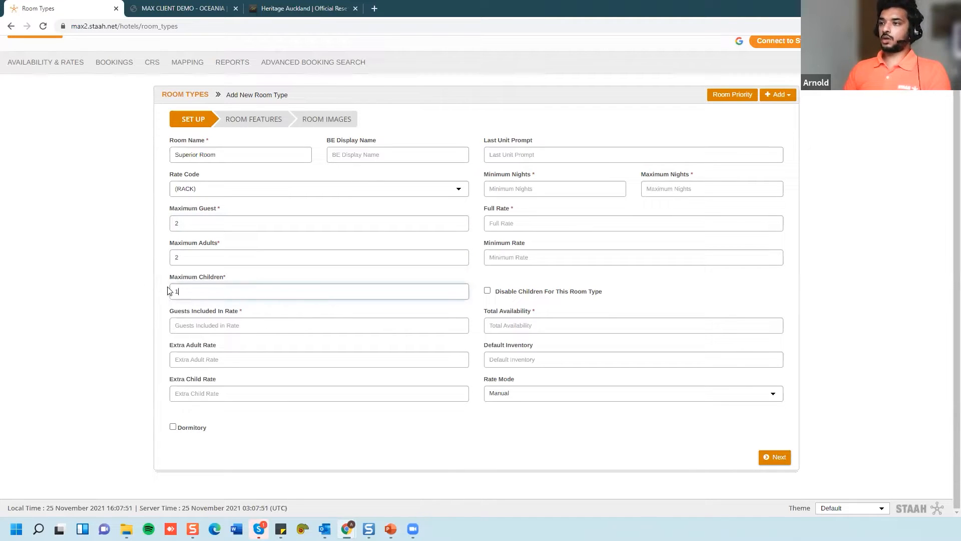
{"action": "left_click", "coordinate": [188, 326]}
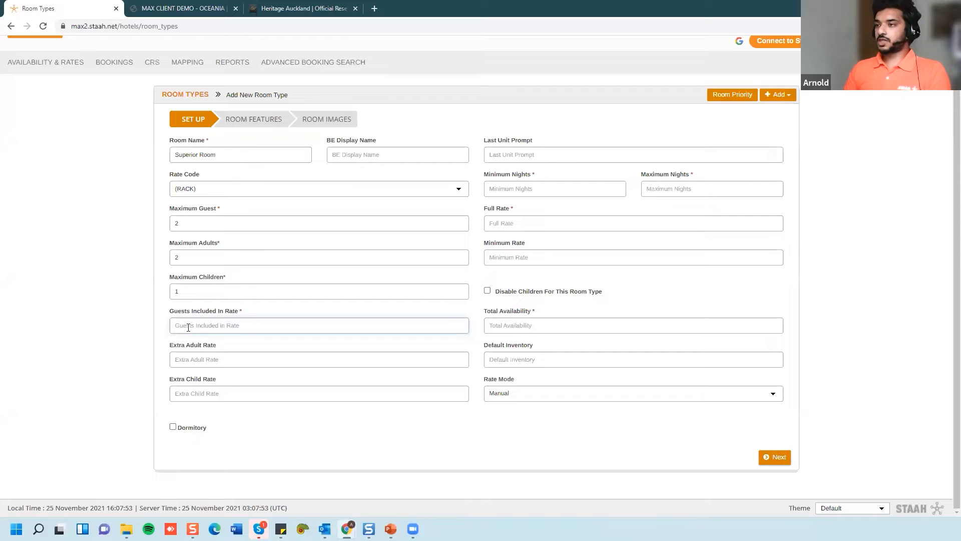
{"action": "type", "text": "2"}
{"action": "left_click", "coordinate": [195, 354]}
{"action": "type", "text": "0"}
{"action": "left_click", "coordinate": [189, 392]}
{"action": "type", "text": "0"}
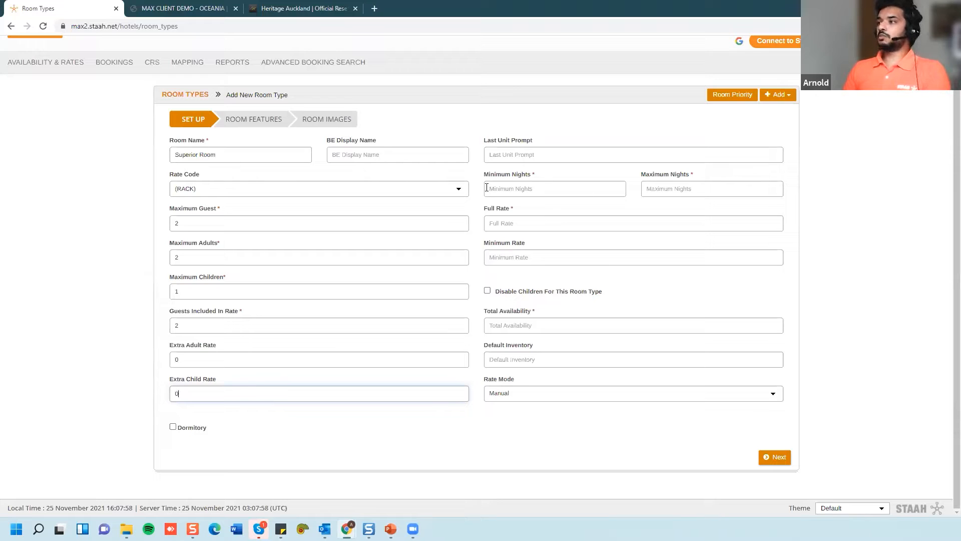
- Set stays of 1–99 nights, full rate 200, minimum rate 150, availability 5, then continue
{"action": "left_click", "coordinate": [517, 190]}
{"action": "type", "text": "1"}
{"action": "key", "text": "Tab"}
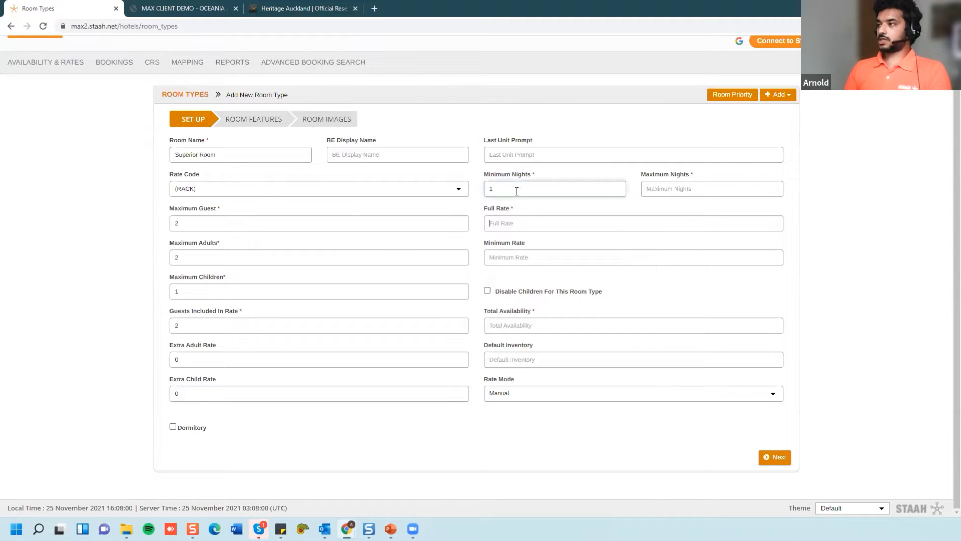
{"action": "left_click", "coordinate": [670, 187]}
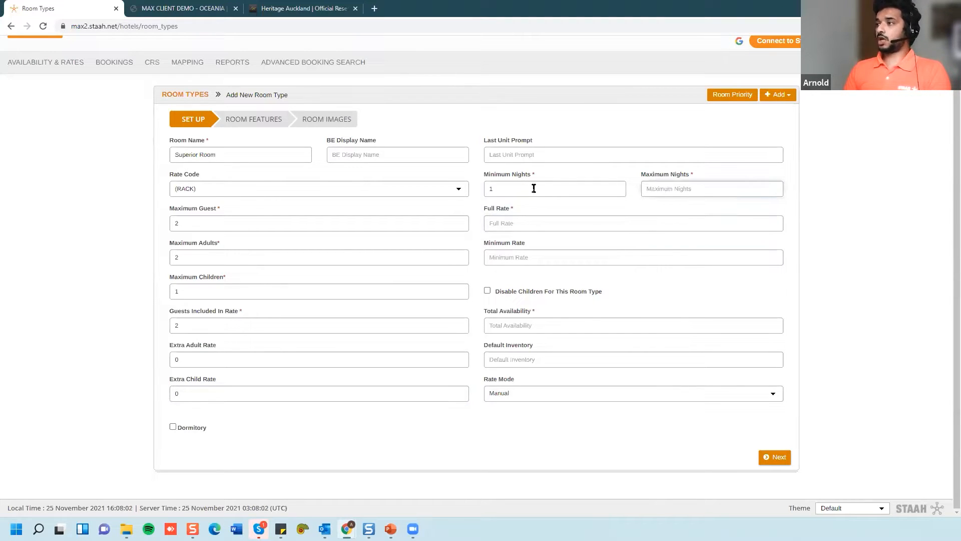
{"action": "type", "text": "99"}
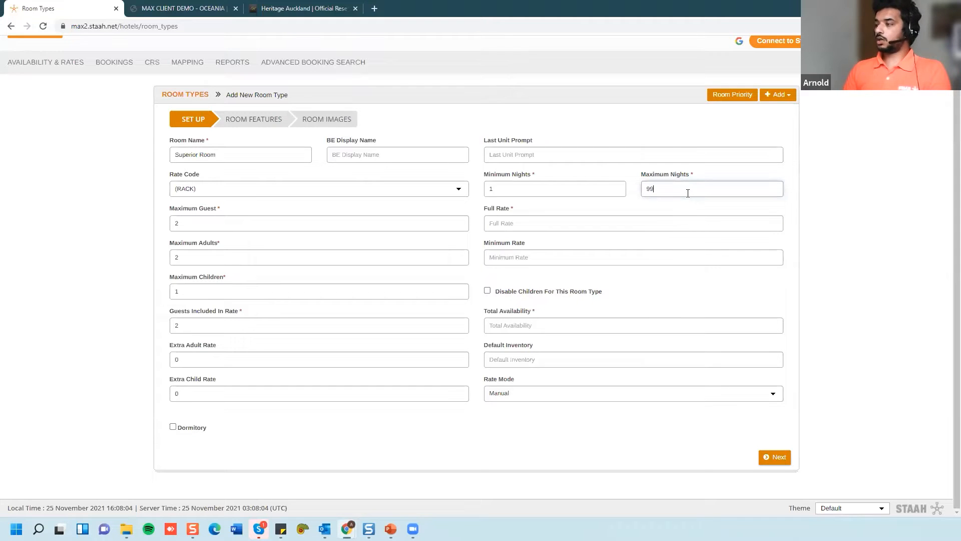
{"action": "left_click", "coordinate": [497, 222]}
{"action": "type", "text": "200"}
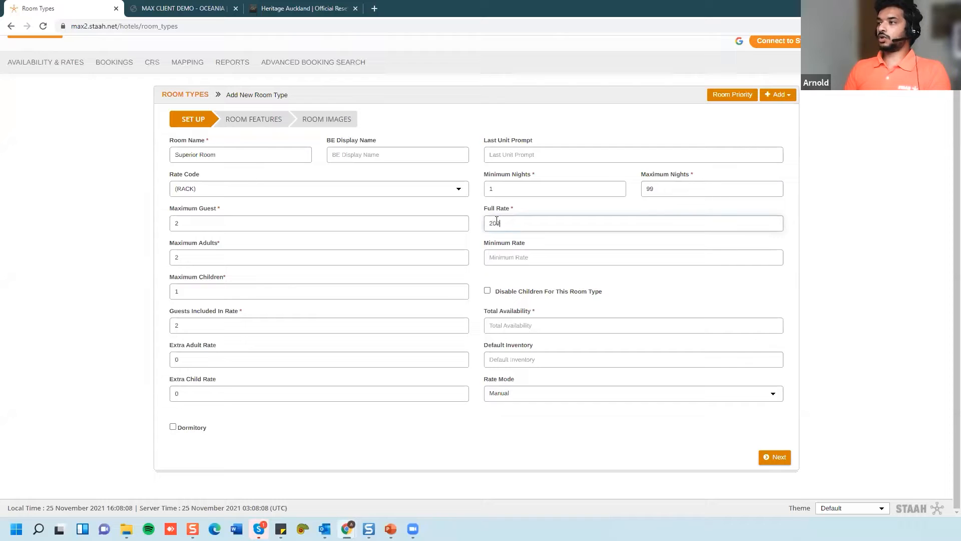
{"action": "left_click", "coordinate": [496, 258]}
{"action": "type", "text": "150"}
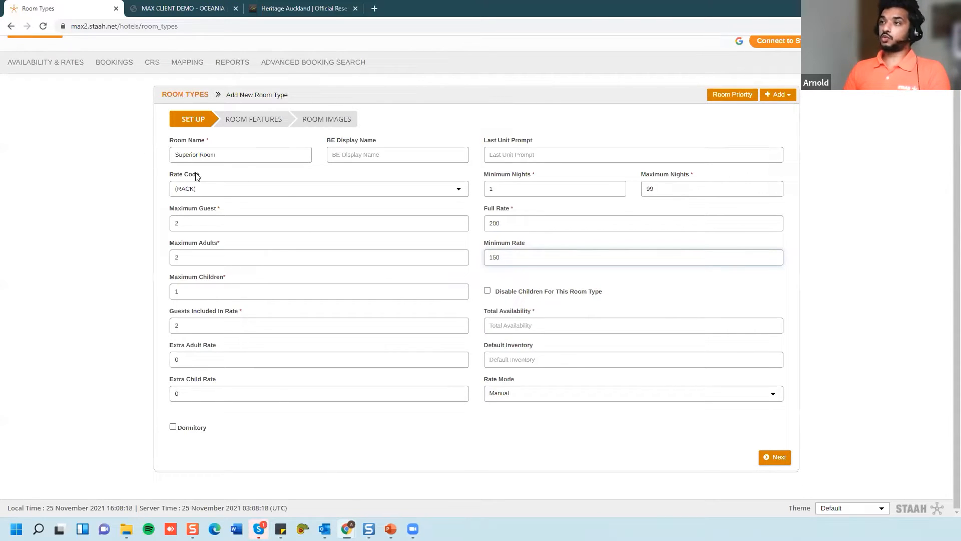
{"action": "left_click", "coordinate": [520, 326]}
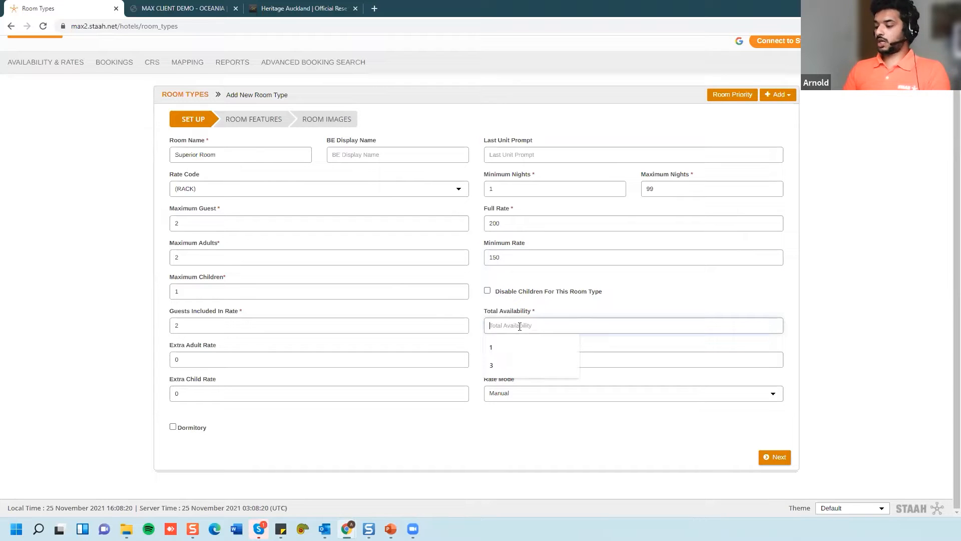
{"action": "type", "text": "5"}
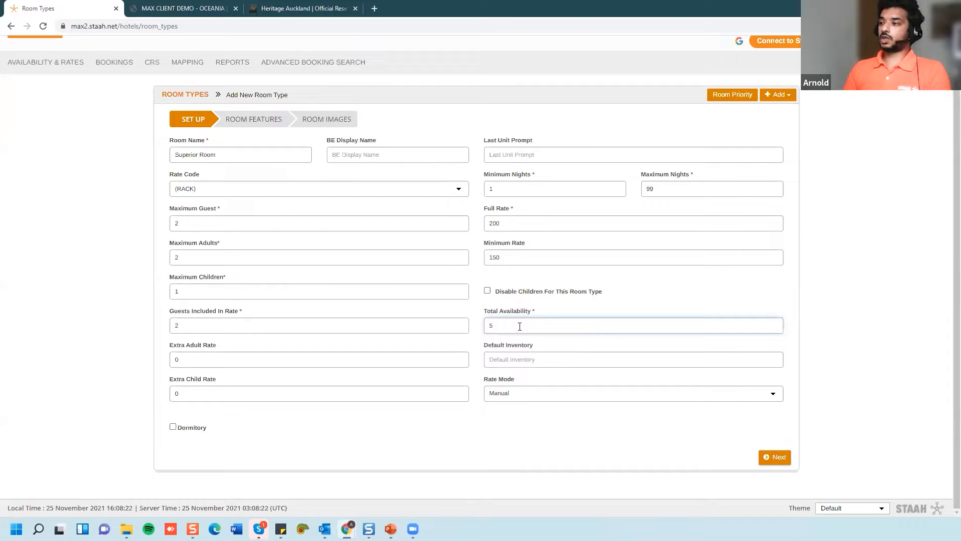
{"action": "left_click", "coordinate": [776, 456]}
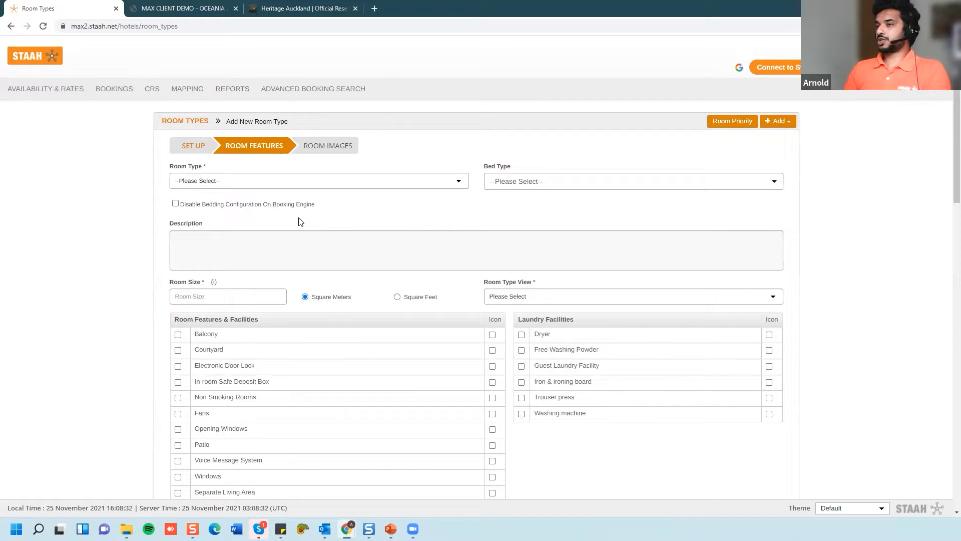
- Set the room category to StudioS with a 1 Queen bed
{"action": "left_click", "coordinate": [205, 181]}
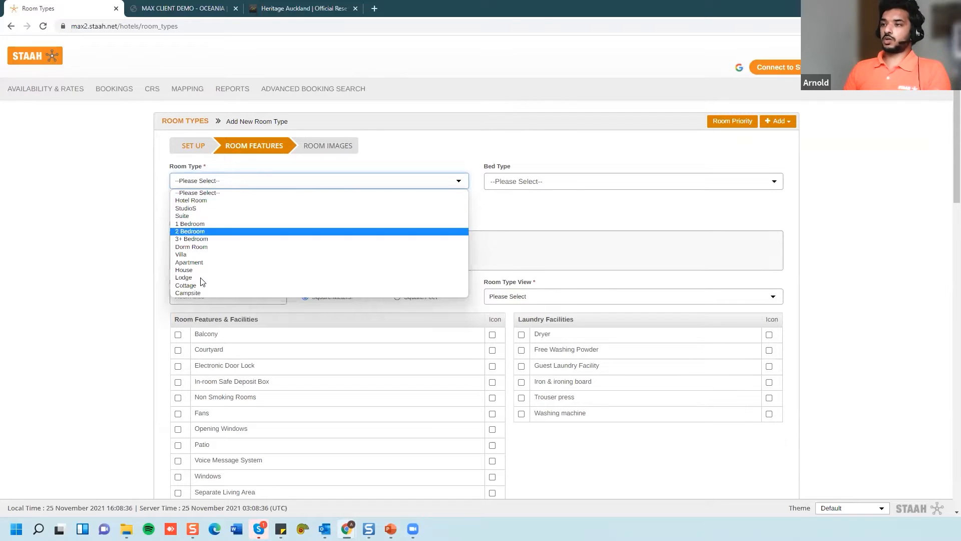
{"action": "left_click", "coordinate": [206, 208]}
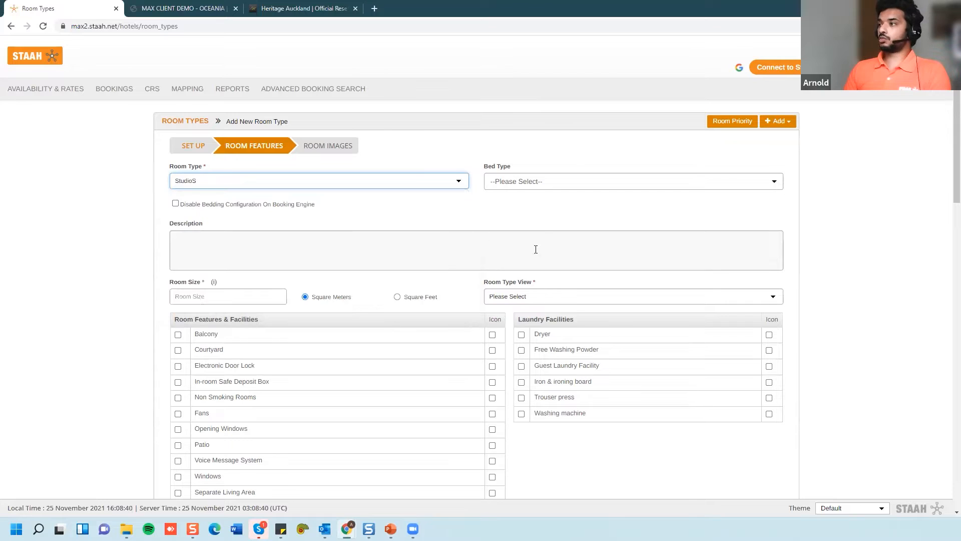
{"action": "left_click", "coordinate": [537, 181]}
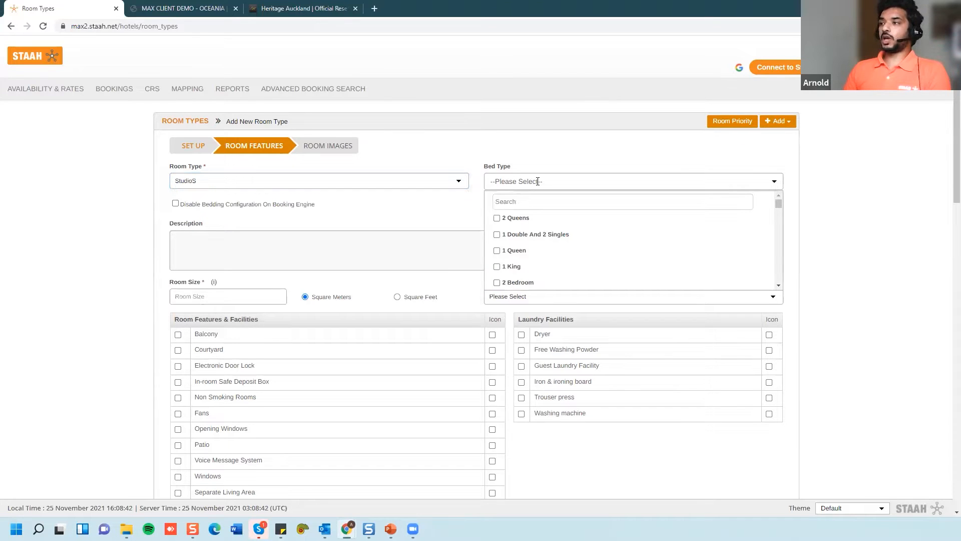
{"action": "left_click", "coordinate": [497, 251]}
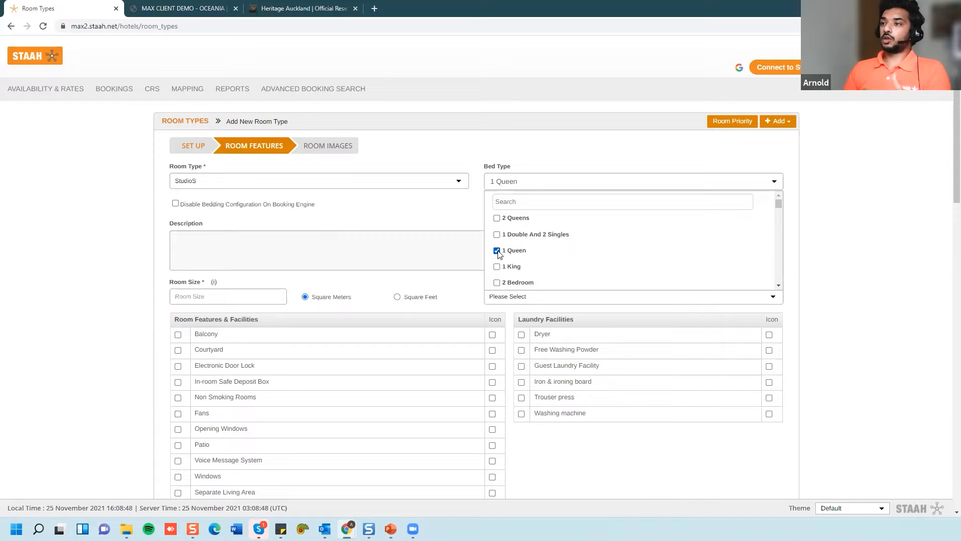
- Enter a room size of 25 square meters and choose Ocean view as the room view
{"action": "left_click", "coordinate": [191, 249]}
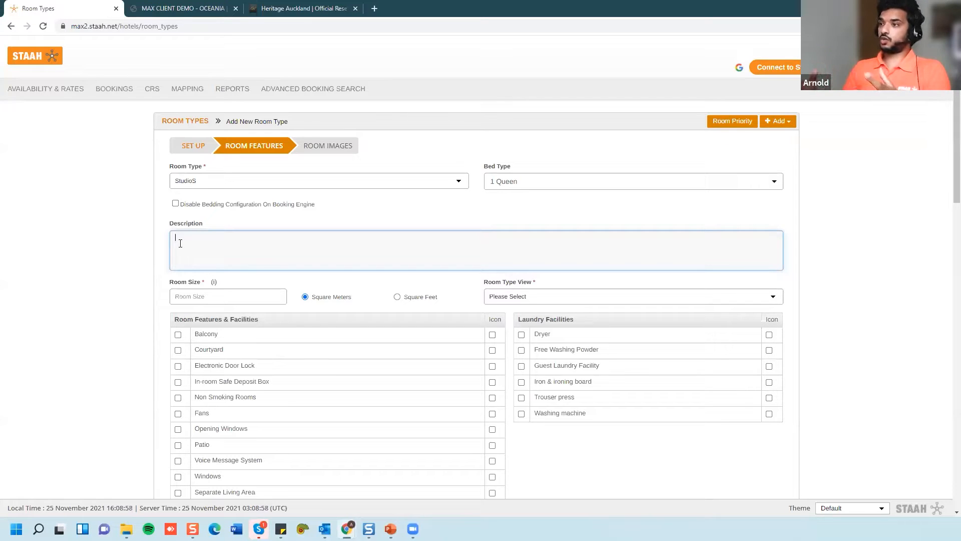
{"action": "scroll", "coordinate": [180, 243], "scroll_direction": "down", "scroll_amount": 1}
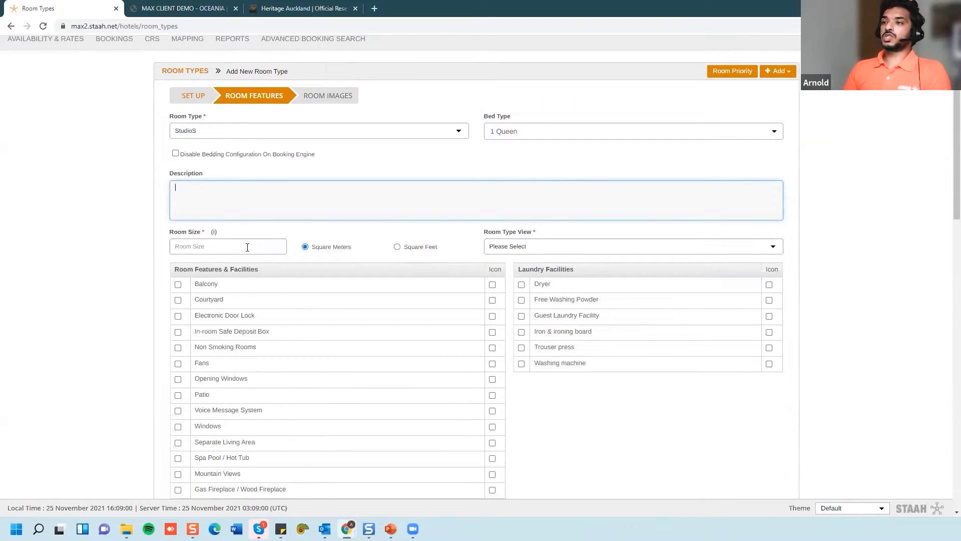
{"action": "left_click", "coordinate": [247, 247]}
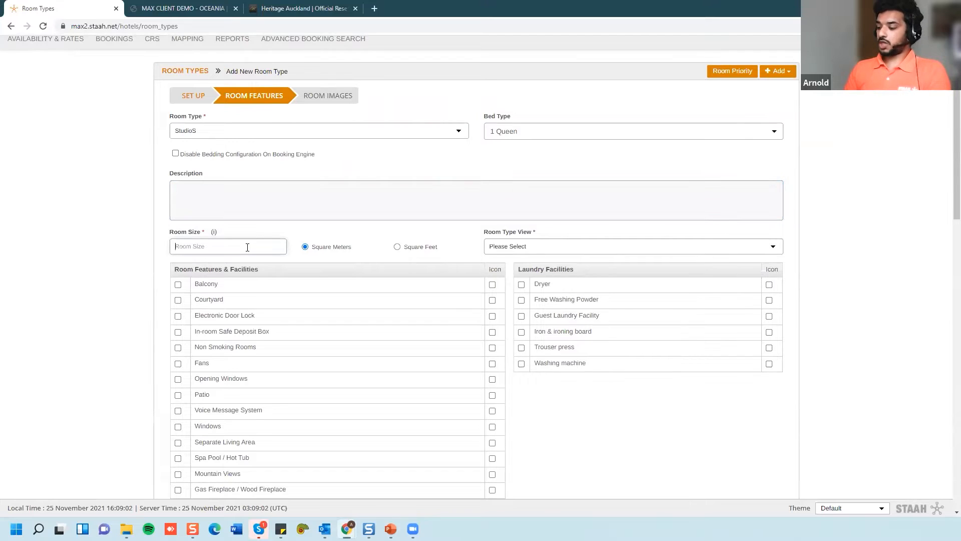
{"action": "type", "text": "25"}
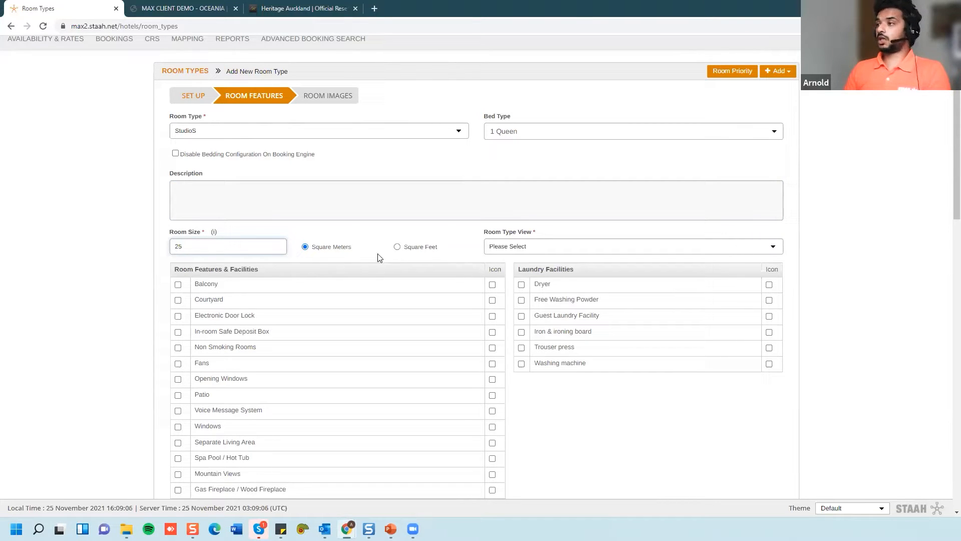
{"action": "scroll", "coordinate": [471, 260], "scroll_direction": "down", "scroll_amount": 1}
{"action": "left_click", "coordinate": [507, 197]}
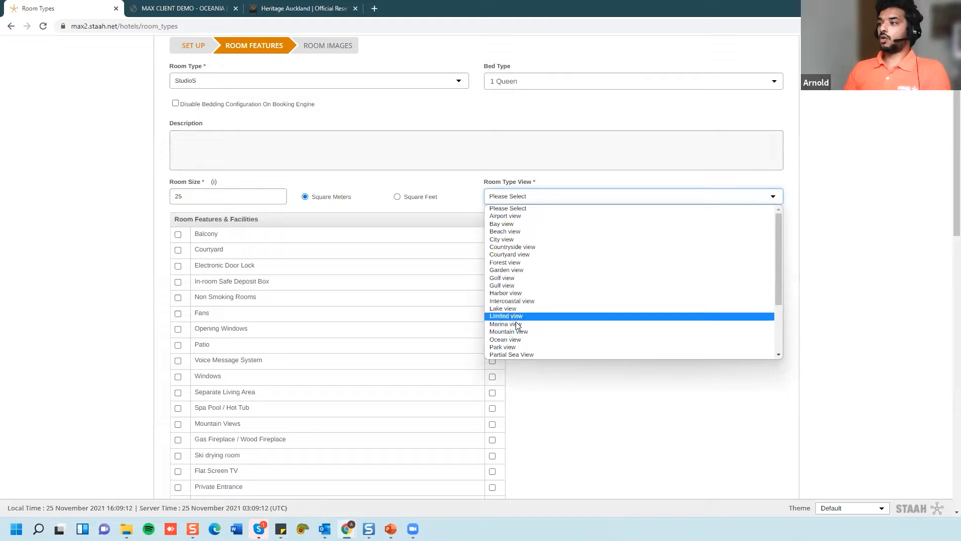
{"action": "scroll", "coordinate": [511, 331], "scroll_direction": "down", "scroll_amount": 3}
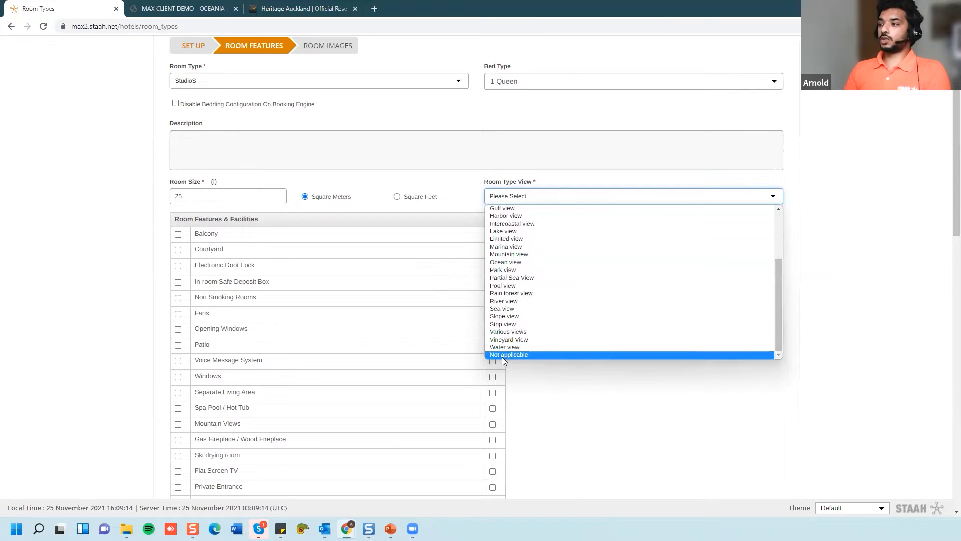
{"action": "left_click", "coordinate": [505, 261]}
{"action": "scroll", "coordinate": [523, 288], "scroll_direction": "down", "scroll_amount": 2}
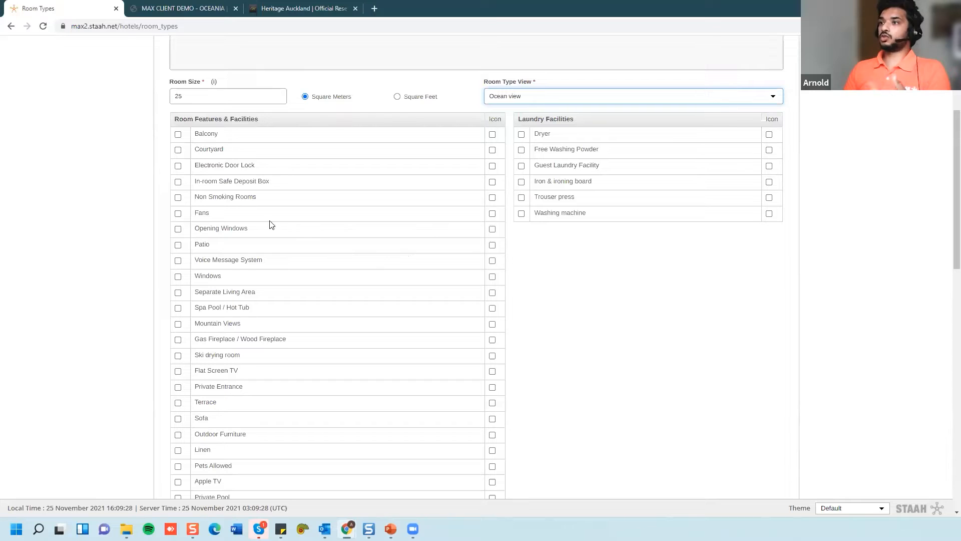
- Tick Balcony, Dryer, Washing machine, Daily Fruit Basket and Free Local Calls, then go to Room Images
{"action": "left_click", "coordinate": [178, 134]}
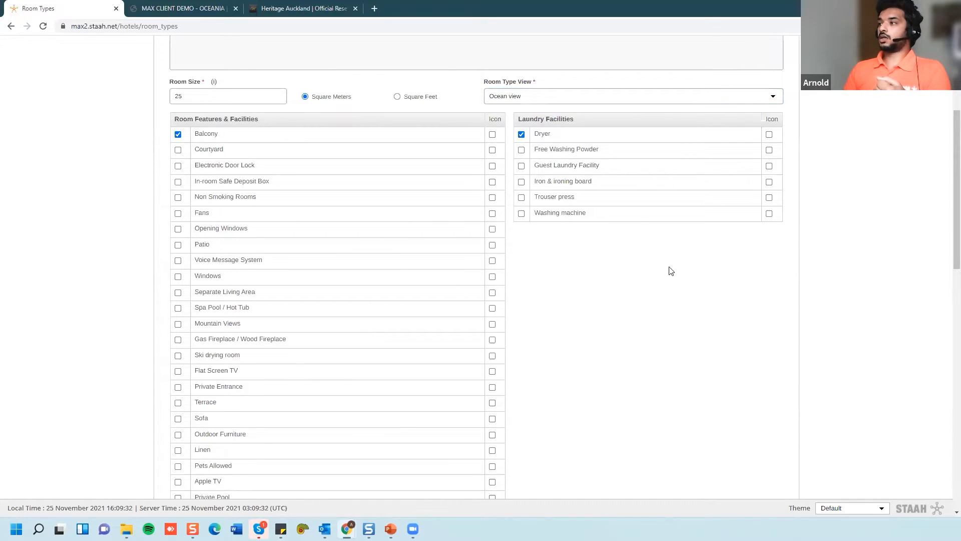
{"action": "scroll", "coordinate": [292, 371], "scroll_direction": "down", "scroll_amount": 5}
{"action": "scroll", "coordinate": [562, 173], "scroll_direction": "up", "scroll_amount": 5}
{"action": "left_click", "coordinate": [521, 162]}
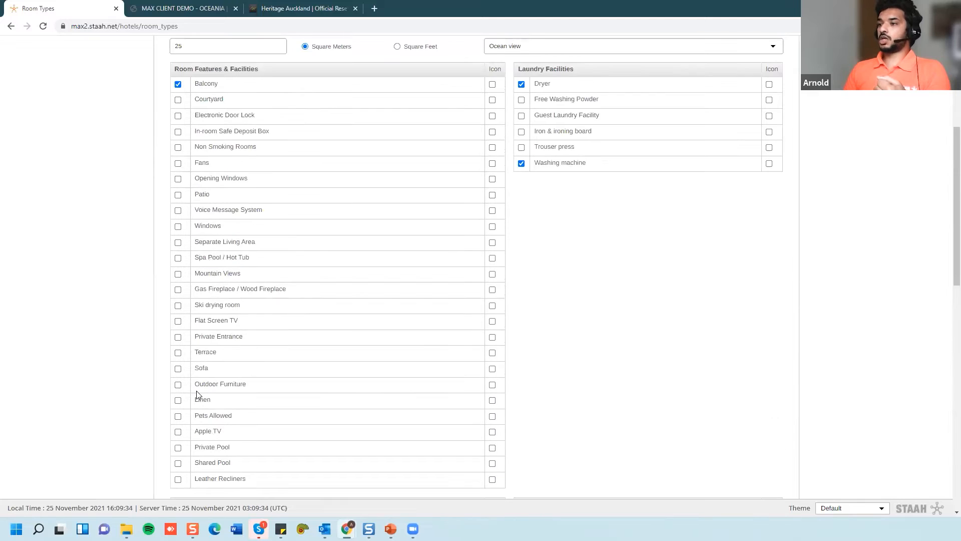
{"action": "scroll", "coordinate": [199, 393], "scroll_direction": "down", "scroll_amount": 6}
{"action": "left_click", "coordinate": [178, 316]}
{"action": "left_click", "coordinate": [178, 331]}
{"action": "scroll", "coordinate": [414, 395], "scroll_direction": "down", "scroll_amount": 5}
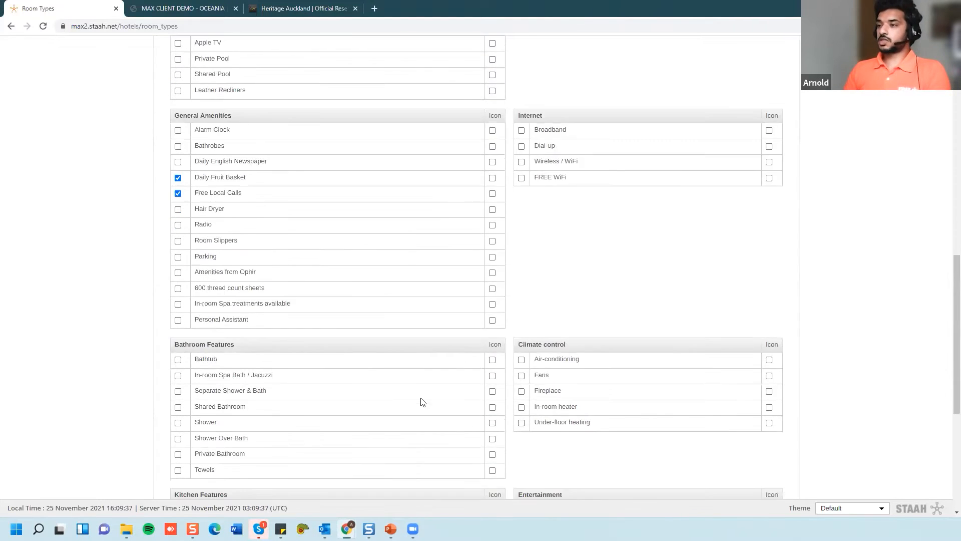
{"action": "scroll", "coordinate": [95, 289], "scroll_direction": "down", "scroll_amount": 1}
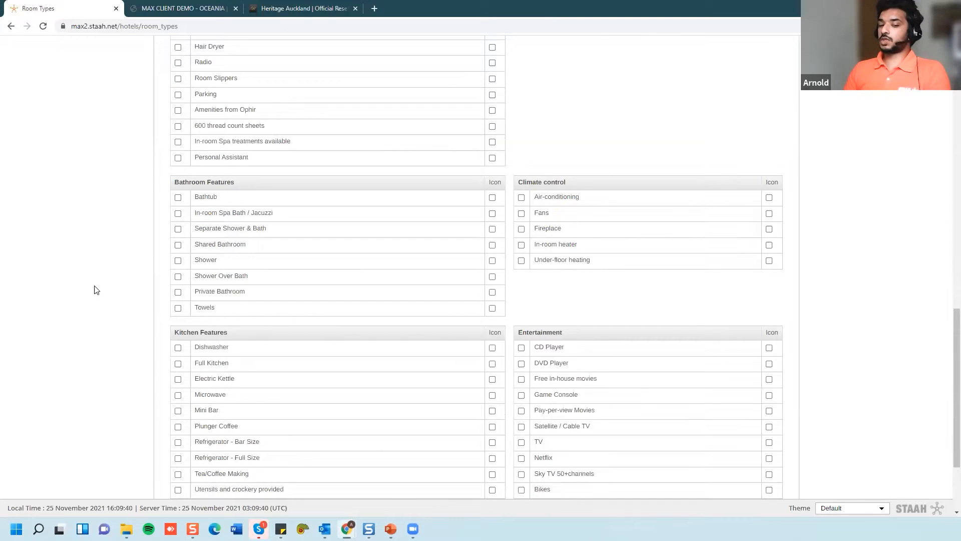
{"action": "scroll", "coordinate": [95, 288], "scroll_direction": "down", "scroll_amount": 3}
{"action": "left_click", "coordinate": [762, 456]}
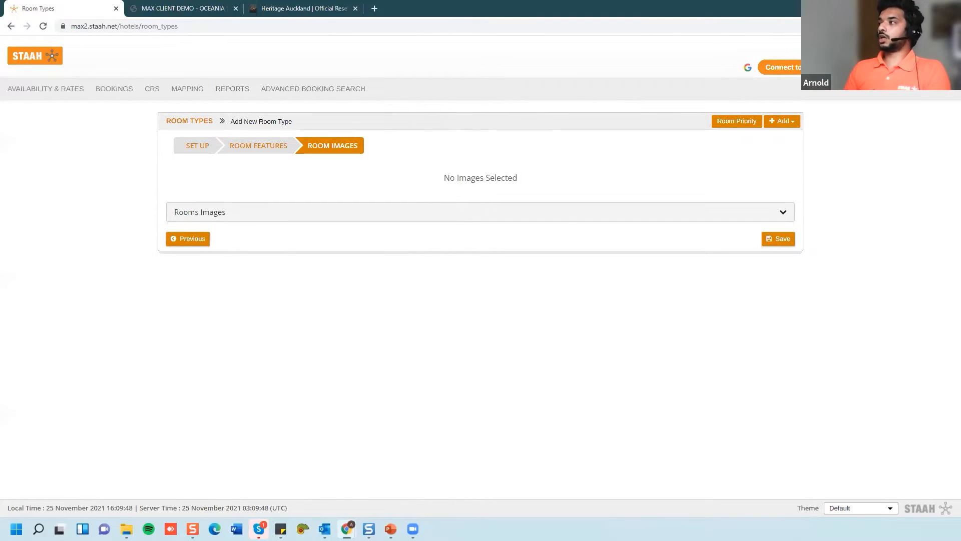
- Attach both room photos from the Rooms Images gallery, giving the second one order 2
{"action": "left_click", "coordinate": [943, 66]}
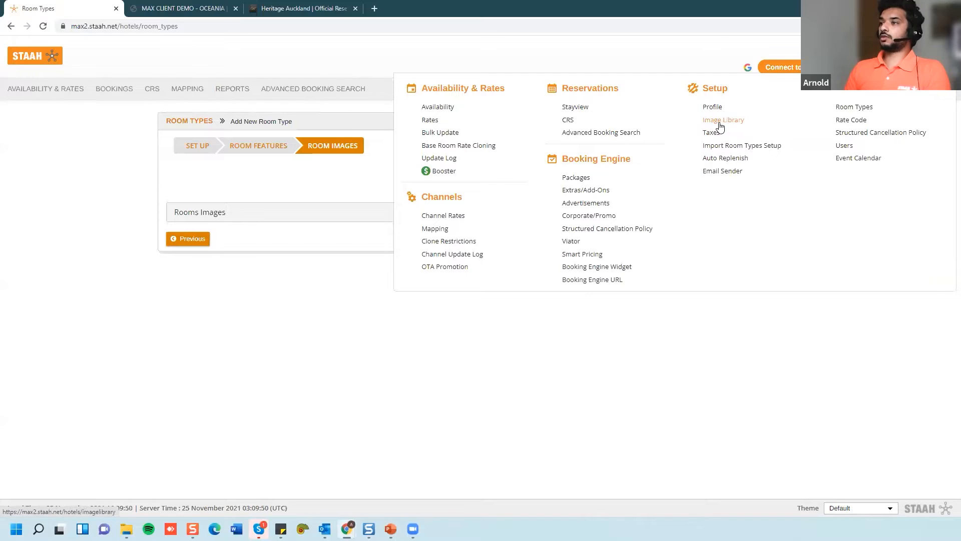
{"action": "left_click", "coordinate": [320, 213]}
{"action": "scroll", "coordinate": [306, 350], "scroll_direction": "down", "scroll_amount": 2}
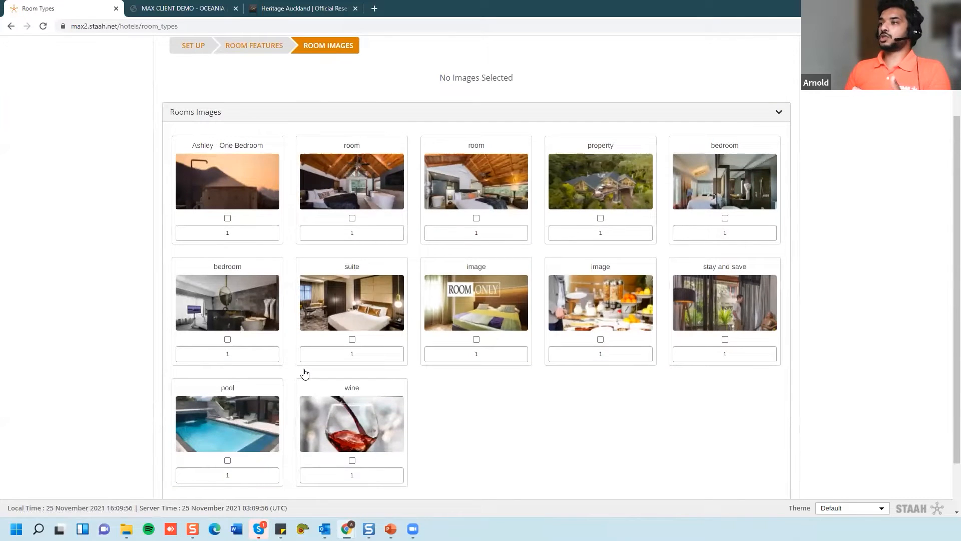
{"action": "scroll", "coordinate": [305, 373], "scroll_direction": "up", "scroll_amount": 2}
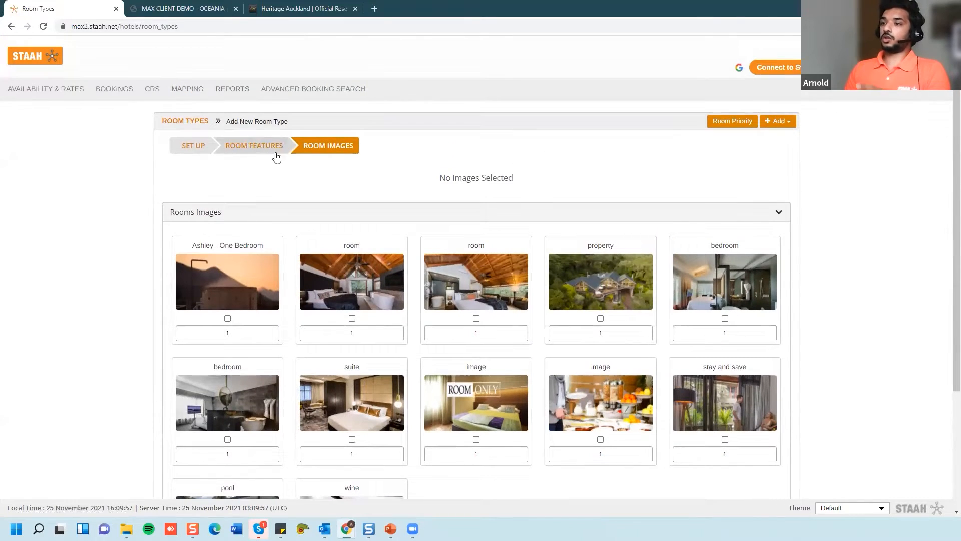
{"action": "scroll", "coordinate": [484, 235], "scroll_direction": "down", "scroll_amount": 1}
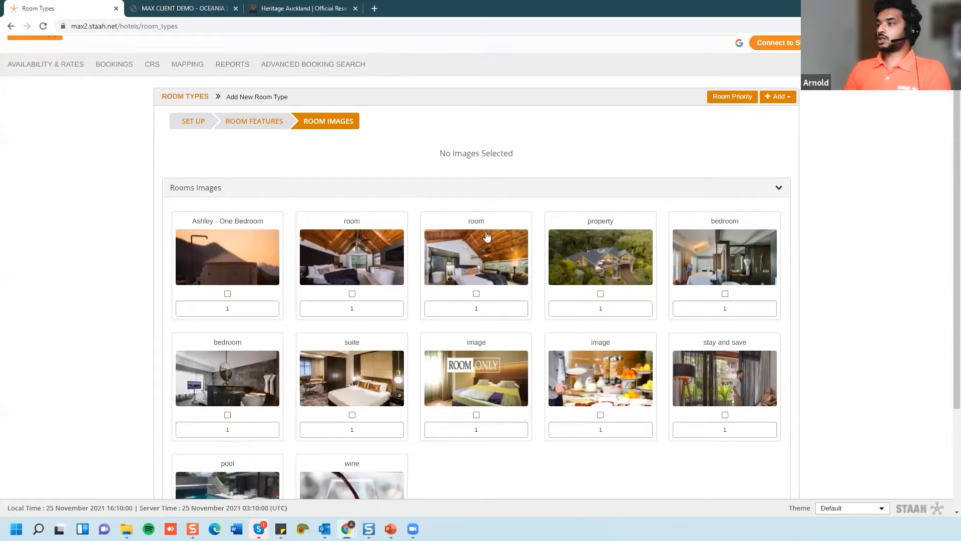
{"action": "left_click", "coordinate": [352, 267]}
{"action": "left_click", "coordinate": [476, 268]}
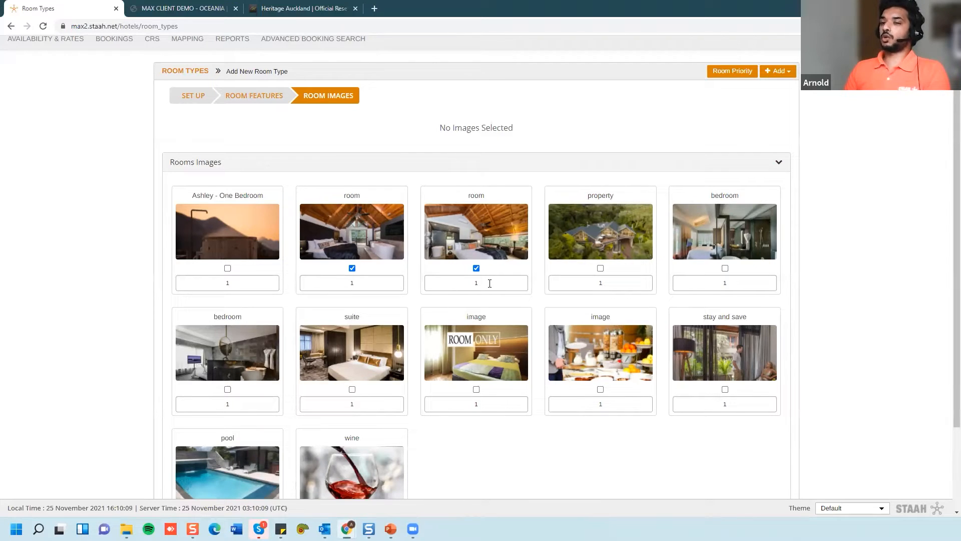
{"action": "left_click_drag", "start_coordinate": [490, 283], "coordinate": [456, 288]}
{"action": "type", "text": "2"}
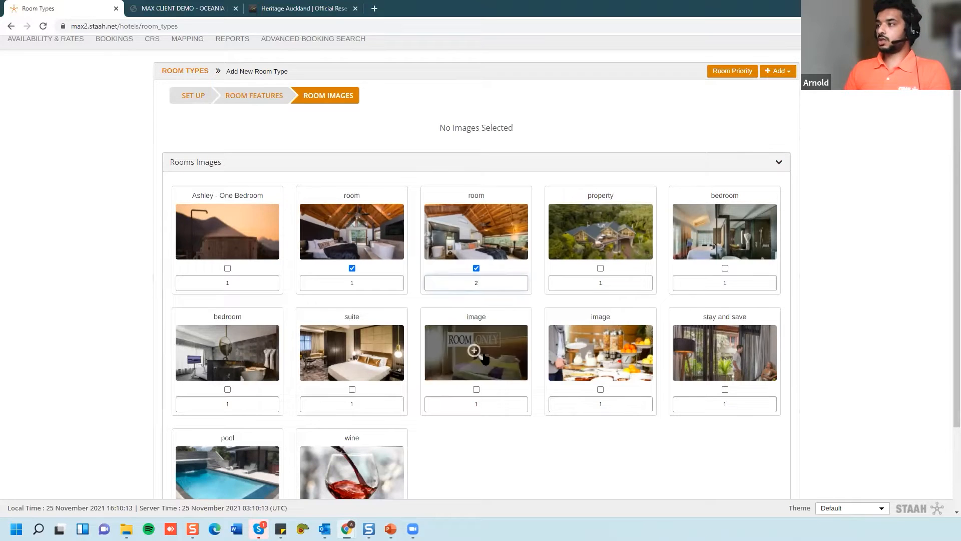
{"action": "scroll", "coordinate": [783, 467], "scroll_direction": "down", "scroll_amount": 2}
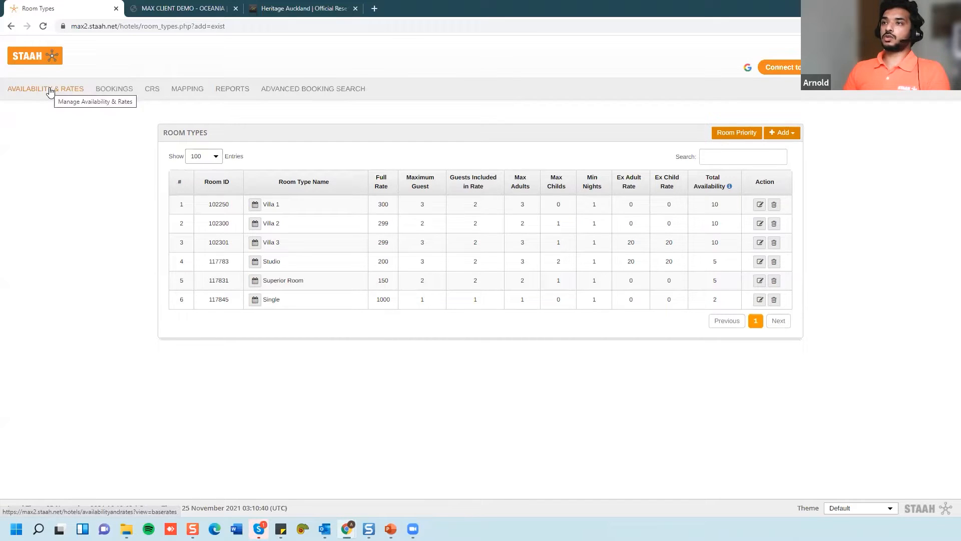
- Open Availability under Availability & Rates to see the grid from 25 Nov 2021
{"action": "mouse_move", "coordinate": [945, 66]}
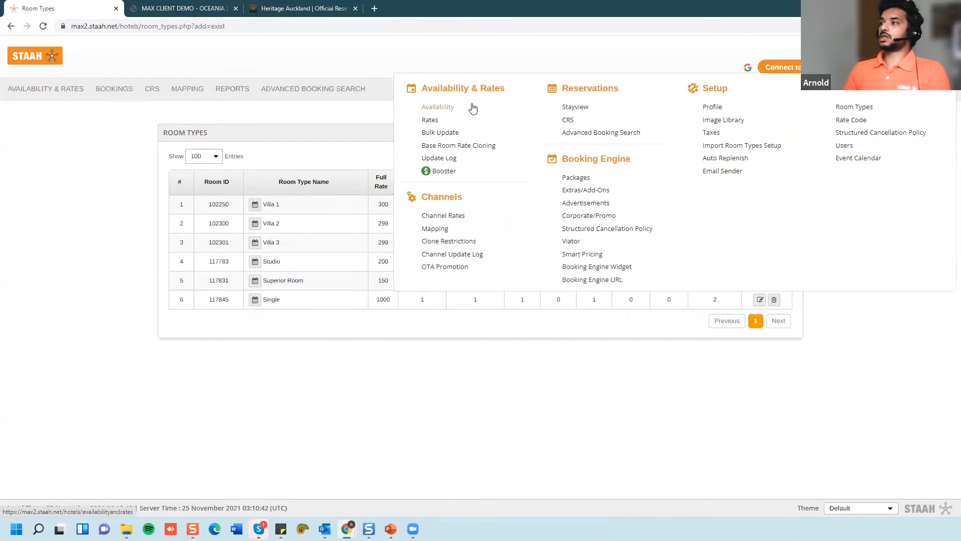
{"action": "left_click", "coordinate": [439, 109]}
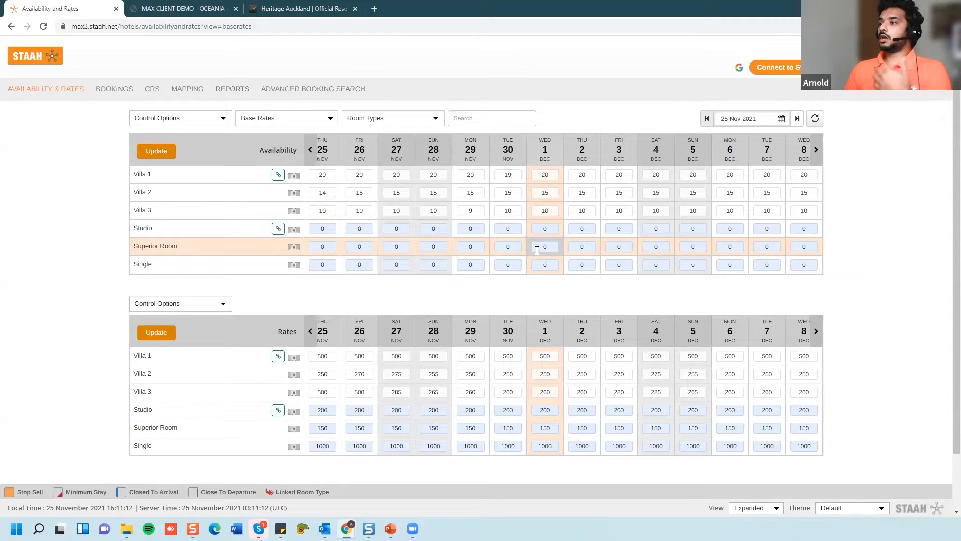
- Set Studio's 25 Nov availability to 1
{"action": "left_click", "coordinate": [323, 229]}
{"action": "type", "text": "1"}
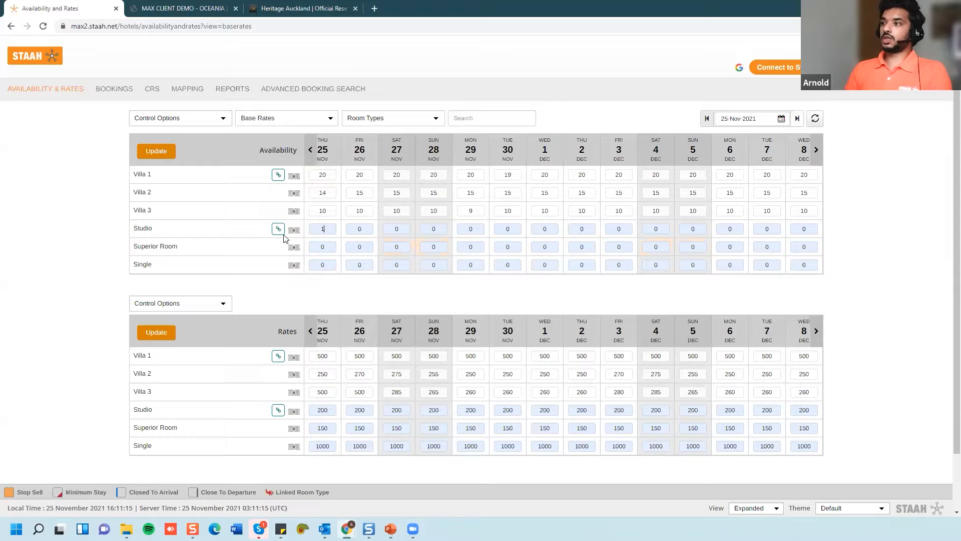
{"action": "left_click", "coordinate": [286, 239]}
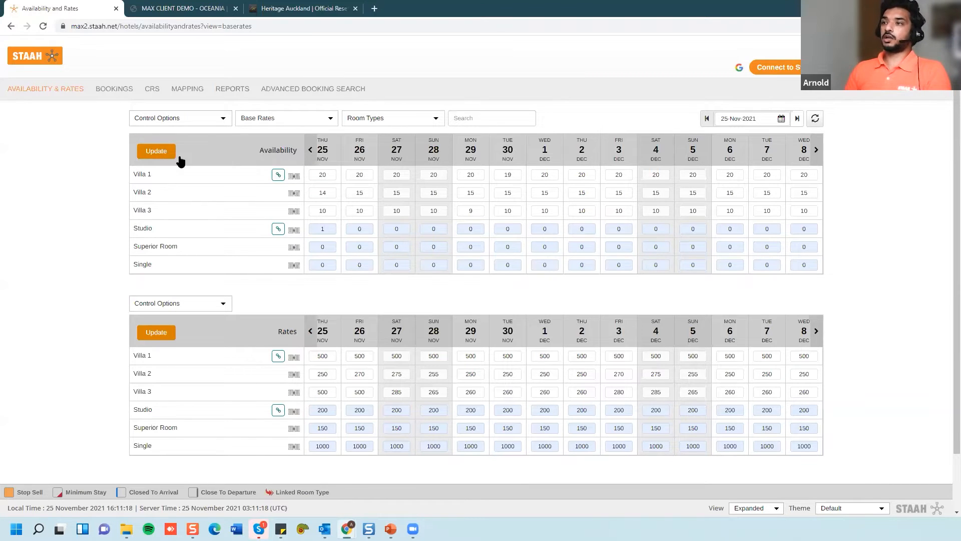
- Change the 25 Nov rates to 450 for Villa 1 and 240 for Villa 2 and save
{"action": "scroll", "coordinate": [304, 313], "scroll_direction": "down", "scroll_amount": 1}
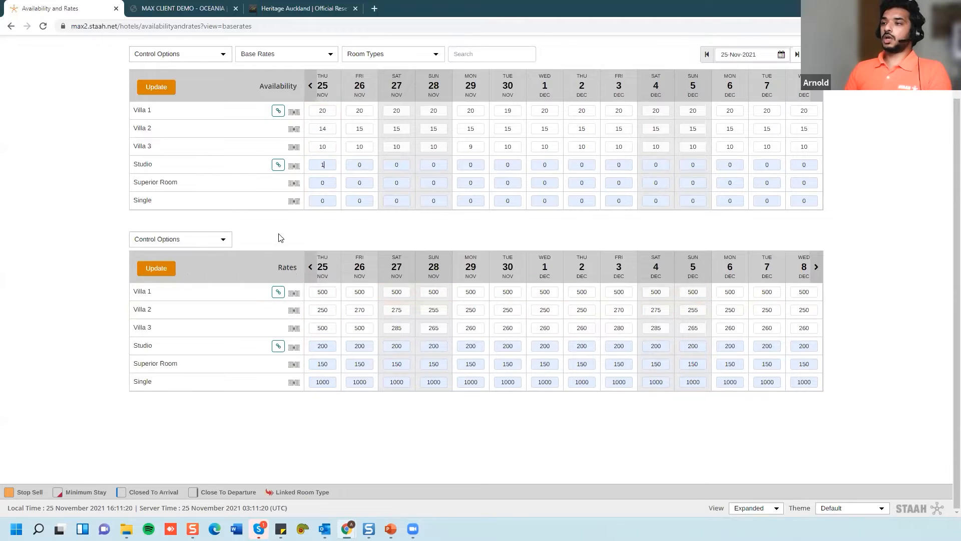
{"action": "left_click", "coordinate": [328, 296]}
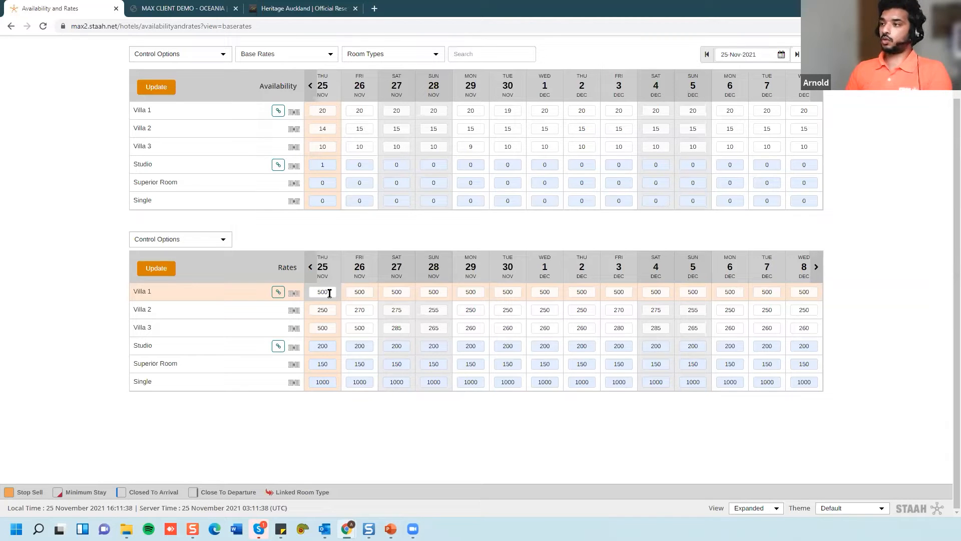
{"action": "left_click_drag", "start_coordinate": [329, 293], "coordinate": [292, 299]}
{"action": "type", "text": "450"}
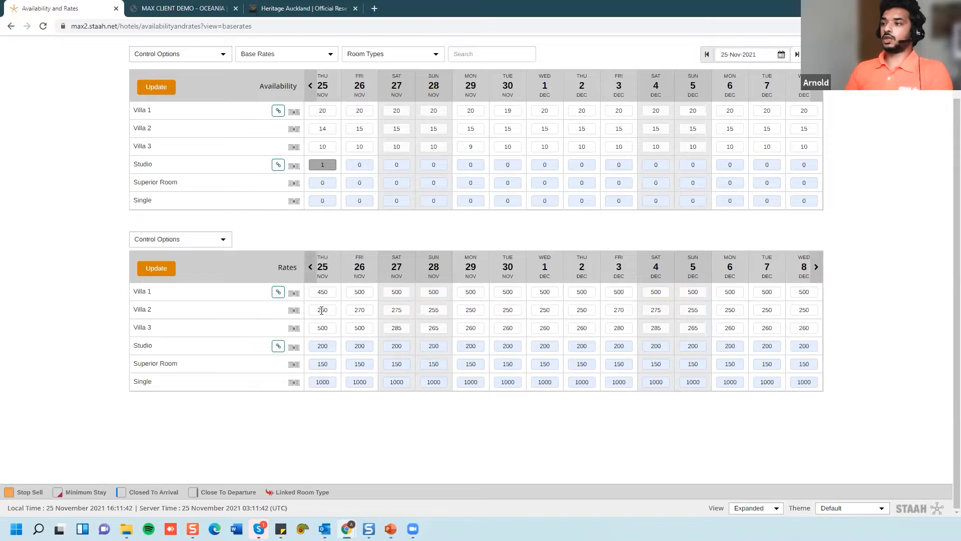
{"action": "left_click_drag", "start_coordinate": [328, 310], "coordinate": [283, 316]}
{"action": "type", "text": "200"}
{"action": "left_click", "coordinate": [161, 275]}
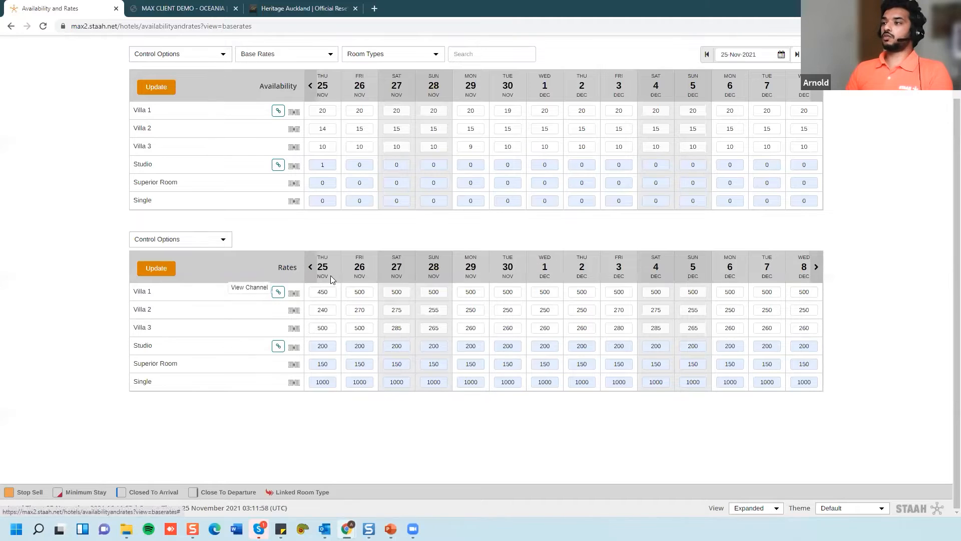
{"action": "left_click", "coordinate": [278, 292]}
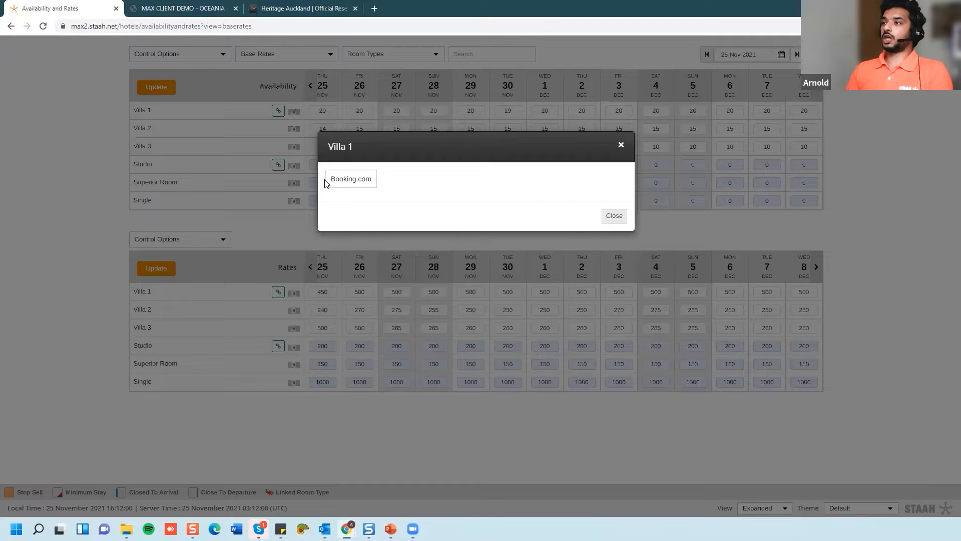
- Close Villa 1's channel list, open rates Control Options, then present PowerPoint slide 5
{"action": "left_click", "coordinate": [609, 219]}
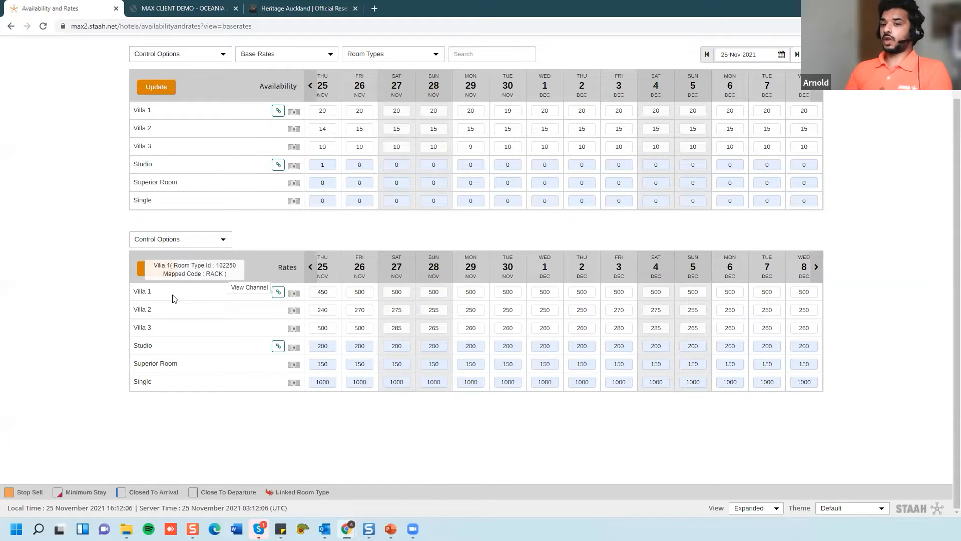
{"action": "left_click", "coordinate": [184, 239]}
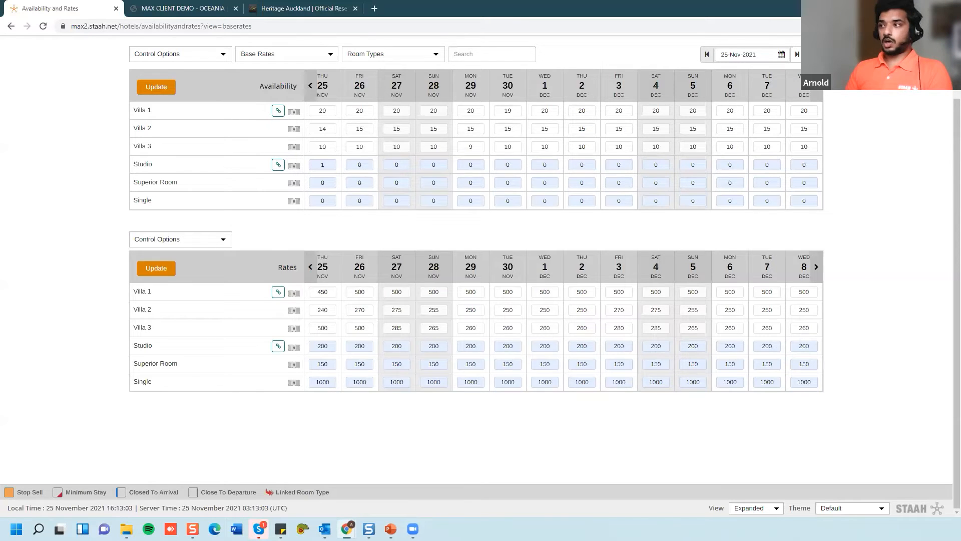
{"action": "key", "text": "alt+Tab"}
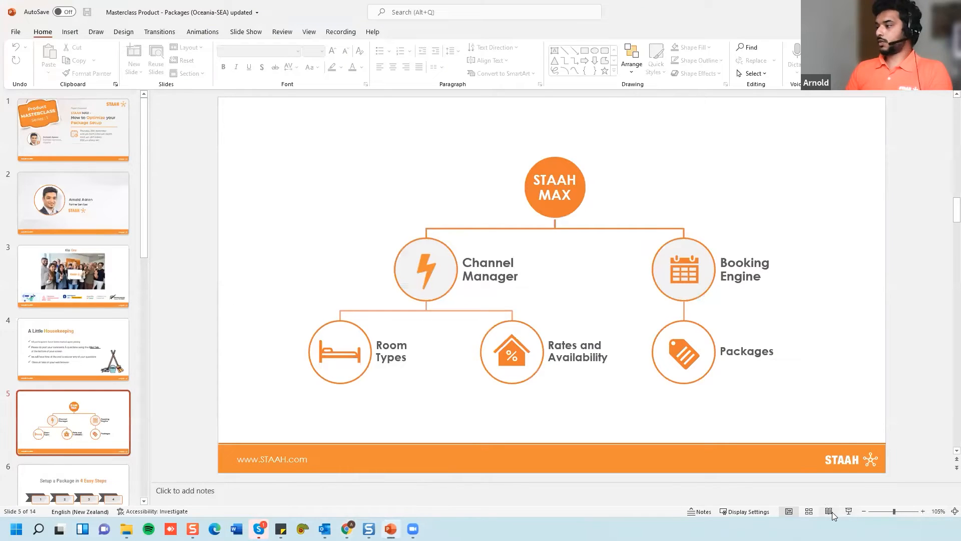
{"action": "left_click", "coordinate": [848, 513]}
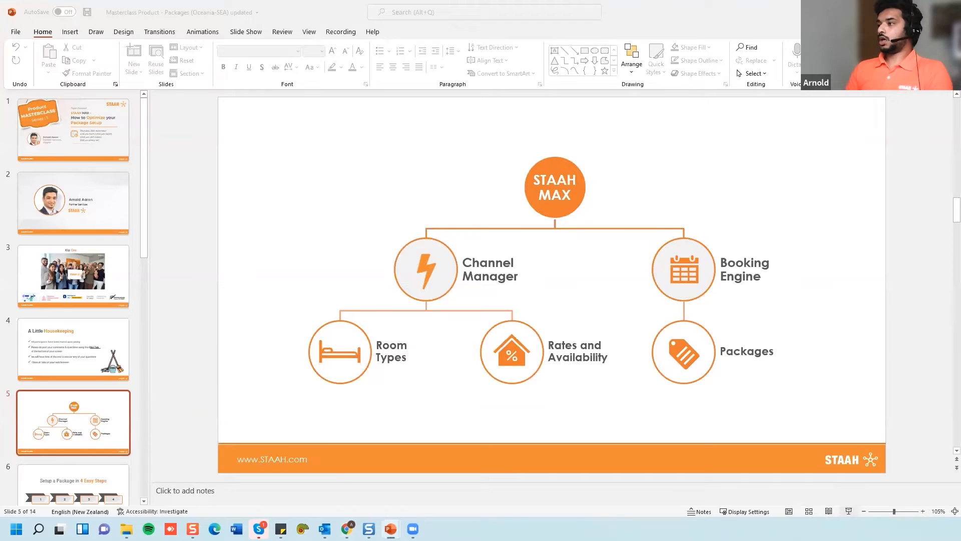
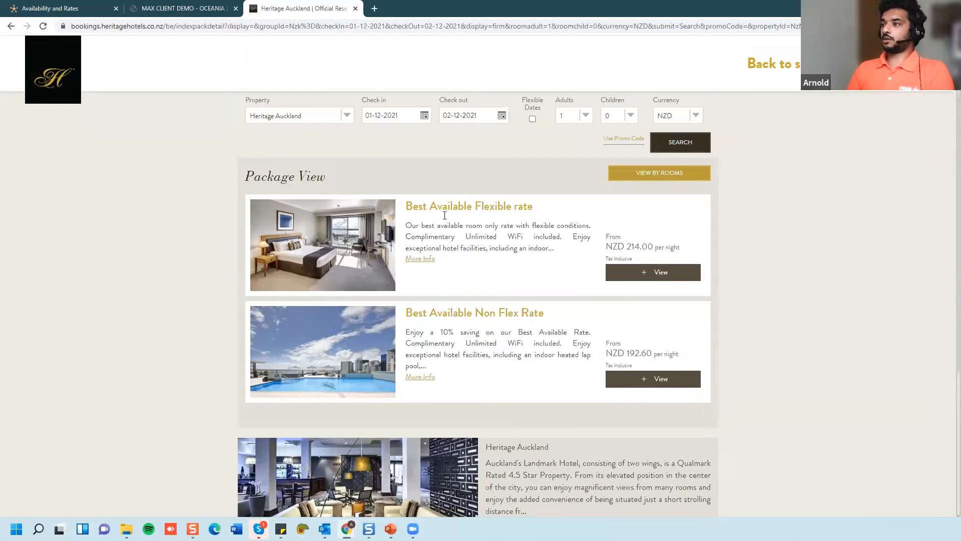
- Read and close the More Info details for the flexible and Non Flex Rate packages
{"action": "left_click", "coordinate": [417, 259]}
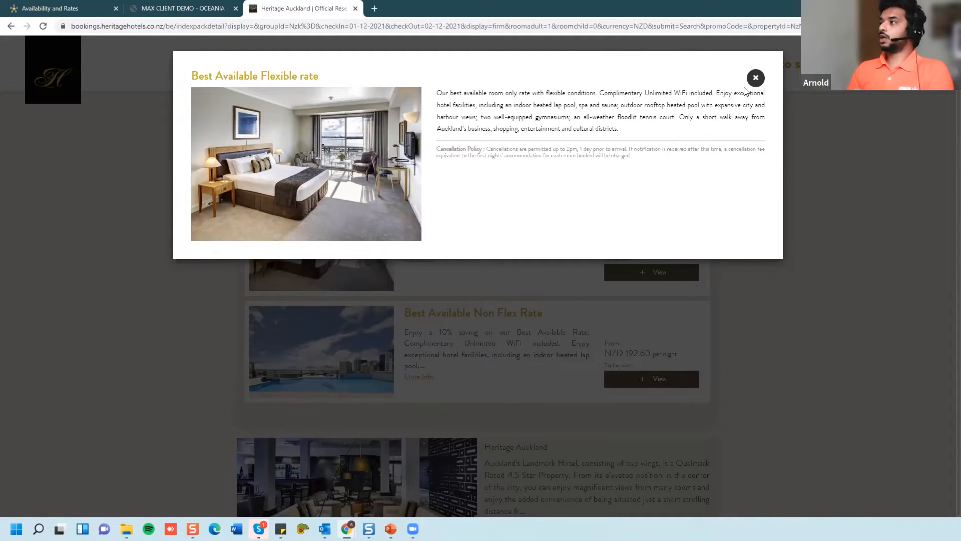
{"action": "left_click", "coordinate": [384, 387]}
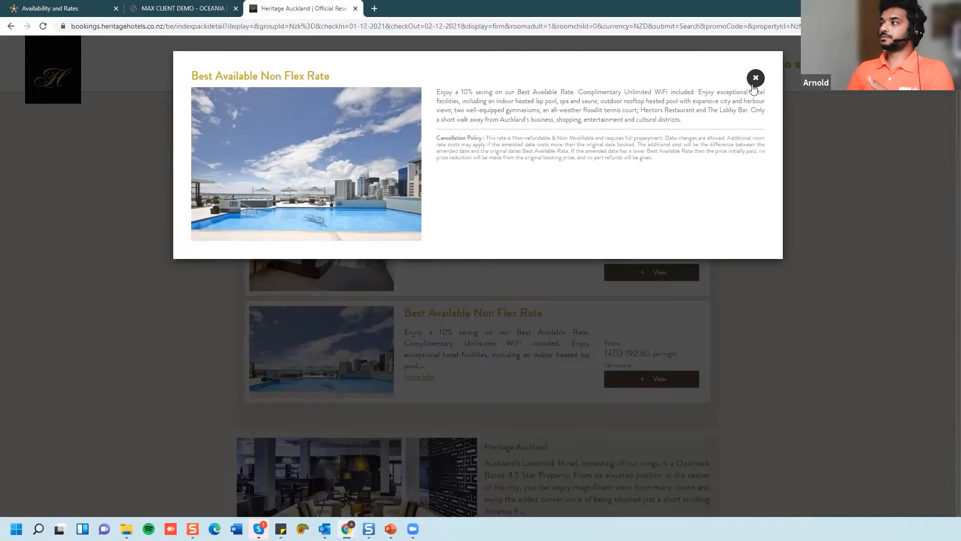
{"action": "left_click", "coordinate": [240, 300]}
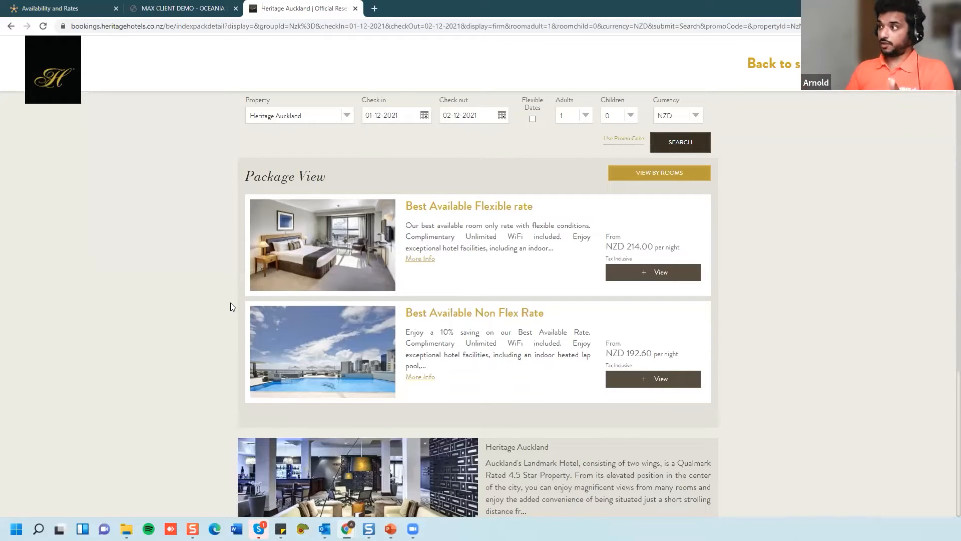
- Expand the Best Available Flexible rate's room list, then switch to the PowerPoint deck
{"action": "left_click", "coordinate": [661, 271]}
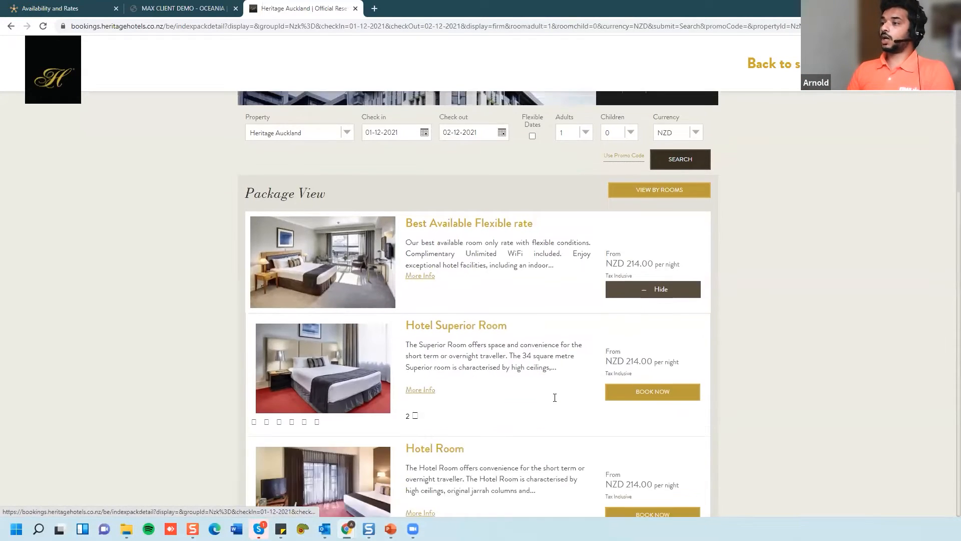
{"action": "scroll", "coordinate": [324, 259], "scroll_direction": "down", "scroll_amount": 1}
{"action": "scroll", "coordinate": [505, 410], "scroll_direction": "down", "scroll_amount": 1}
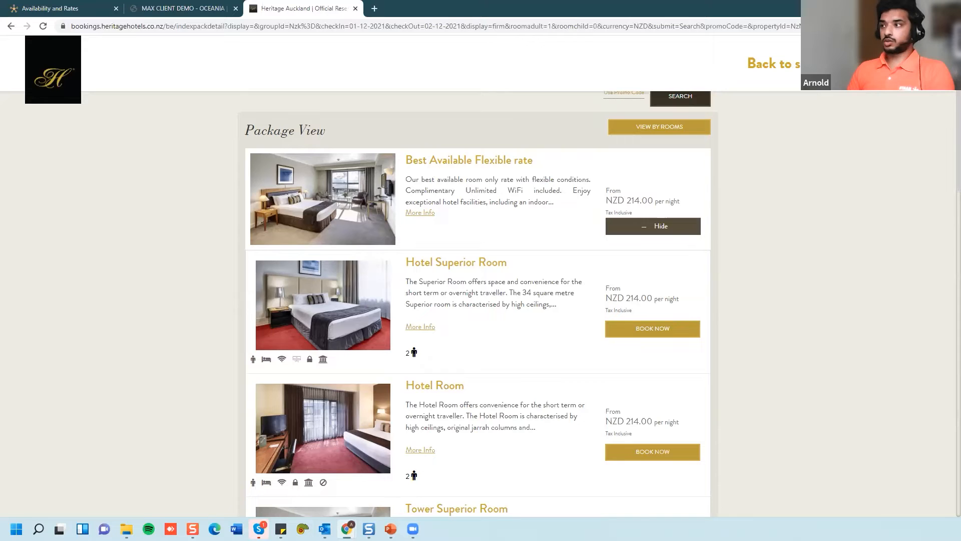
{"action": "key", "text": "alt+Tab"}
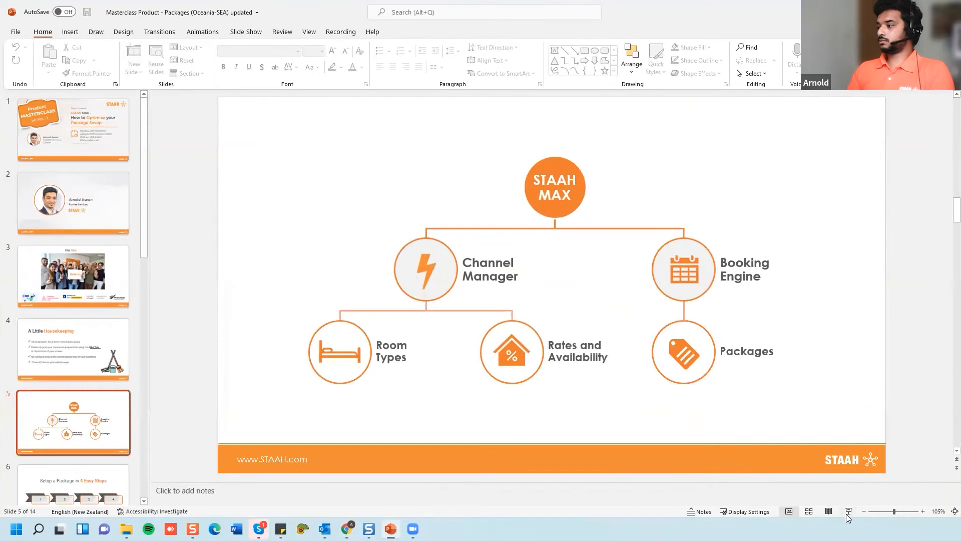
- Present the STAAH MAX and '4 Easy Steps' slides, then return to the Availability and Rates tab
{"action": "left_click", "coordinate": [848, 510]}
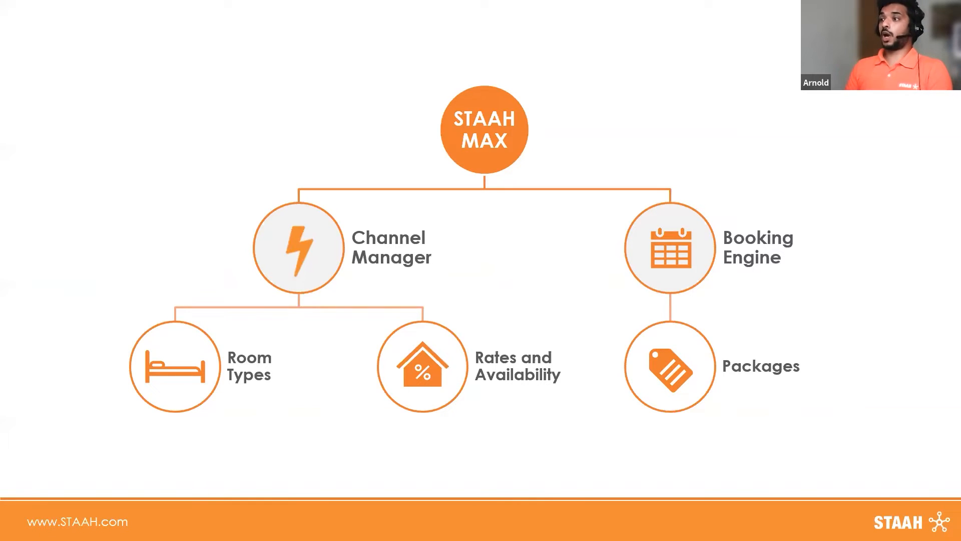
{"action": "left_click", "coordinate": [364, 356]}
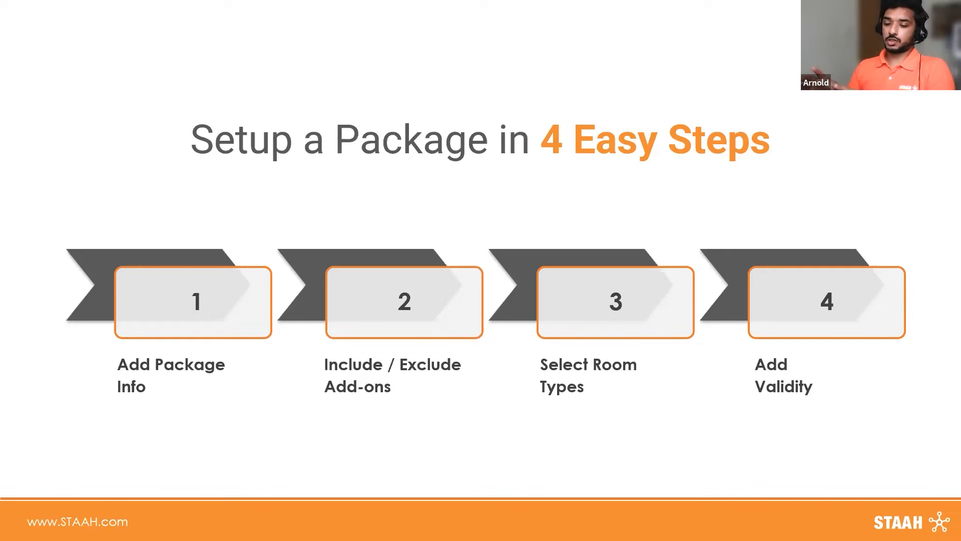
{"action": "key", "text": "Escape"}
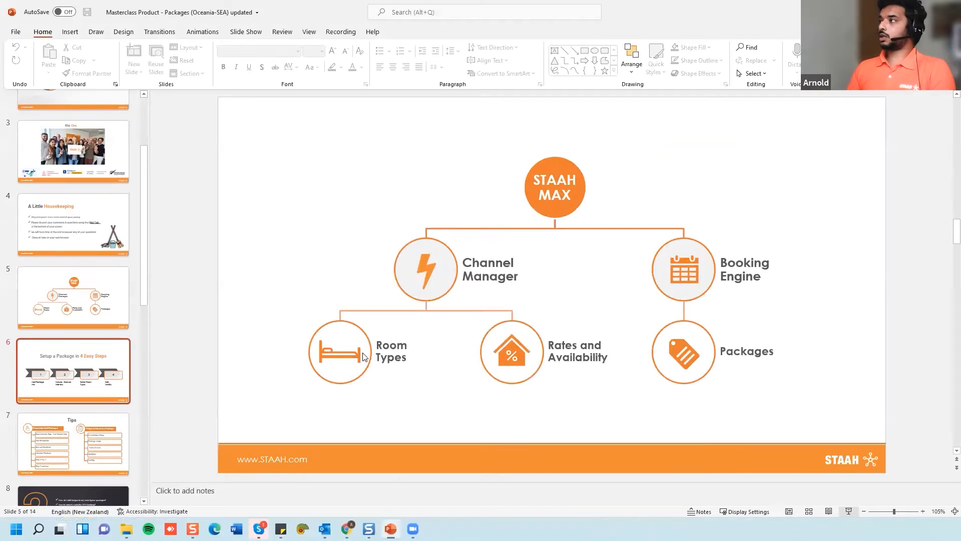
{"action": "double_click", "coordinate": [103, 6]}
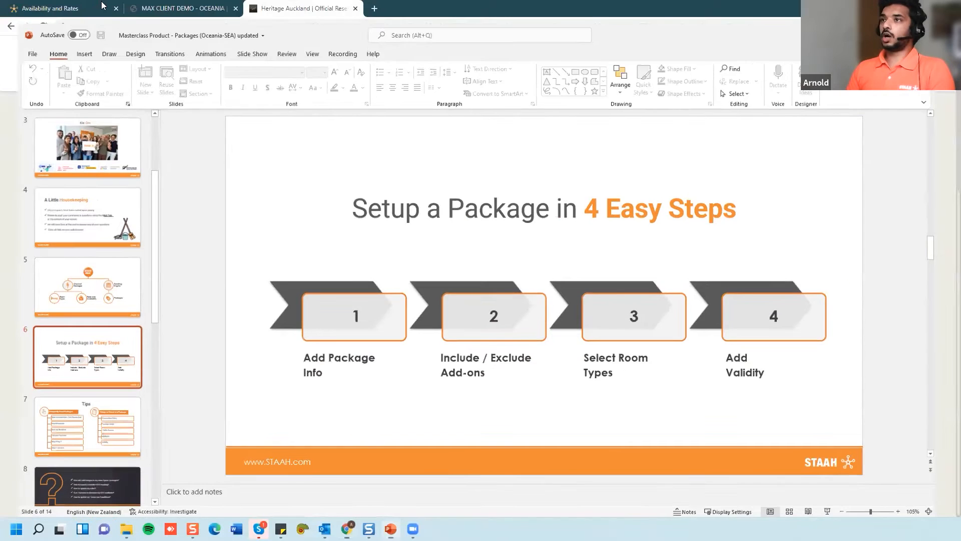
{"action": "left_click", "coordinate": [101, 6]}
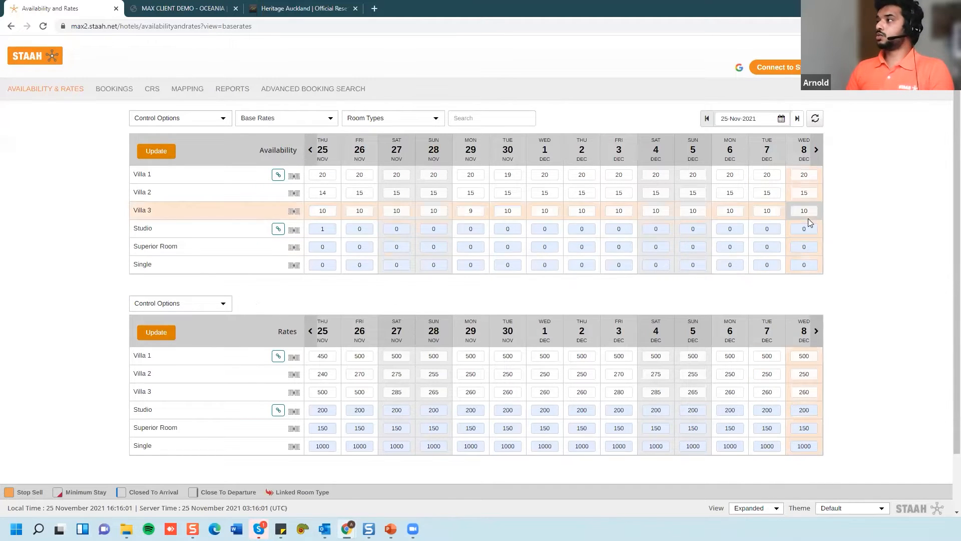
- Go to Booking Engine > Packages and start a package with Add > New Package
{"action": "left_click", "coordinate": [939, 67]}
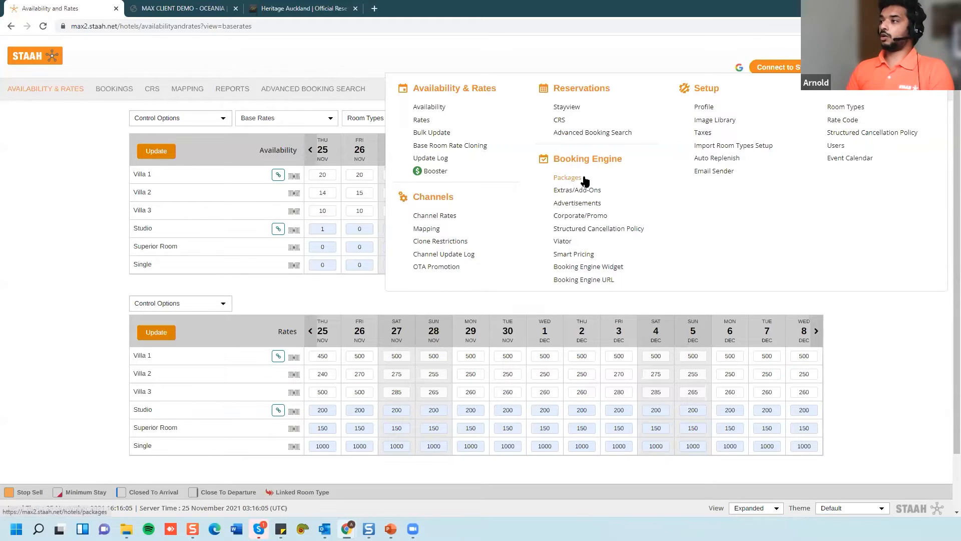
{"action": "left_click", "coordinate": [567, 178]}
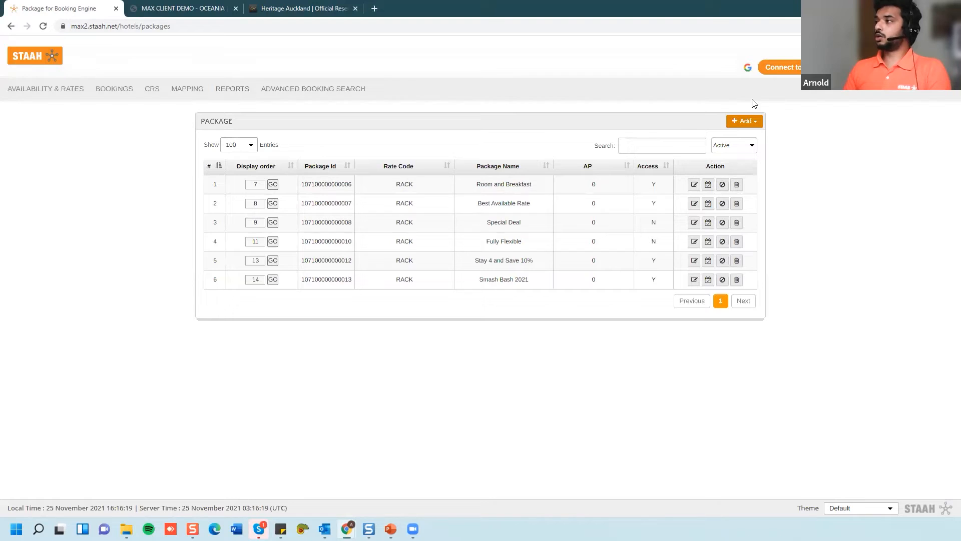
{"action": "left_click", "coordinate": [741, 121]}
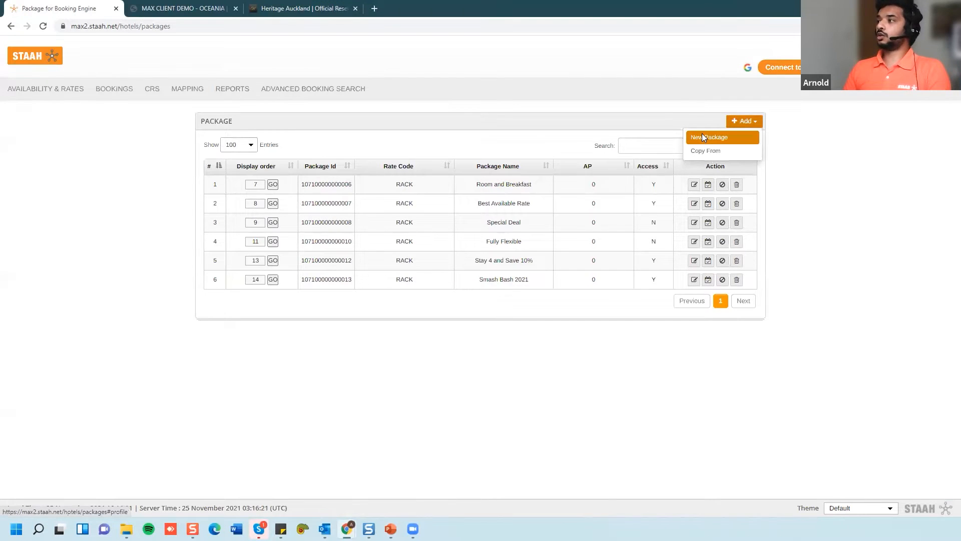
{"action": "left_click", "coordinate": [708, 136]}
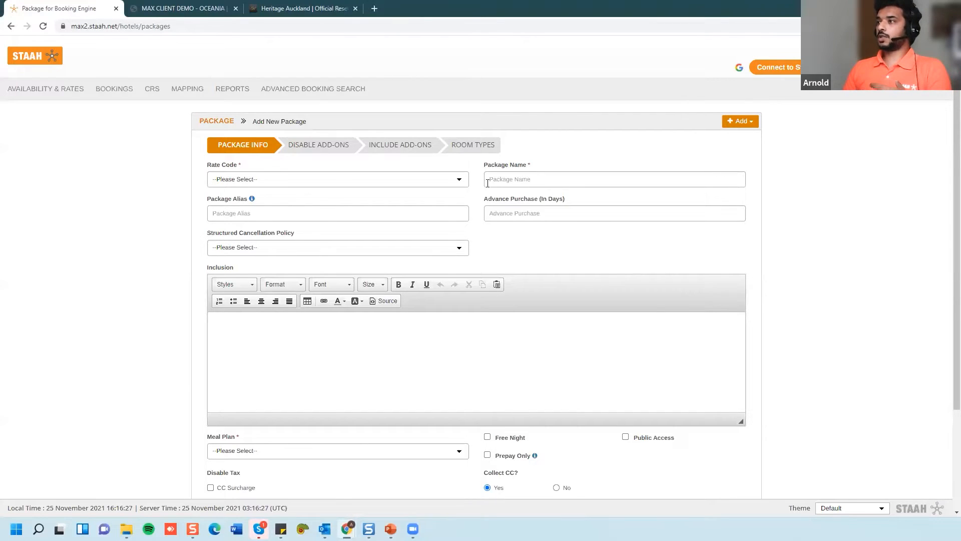
- Set rate code RACK and make both package name and alias 'Fully Flexible'
{"action": "left_click", "coordinate": [260, 179]}
{"action": "left_click", "coordinate": [227, 214]}
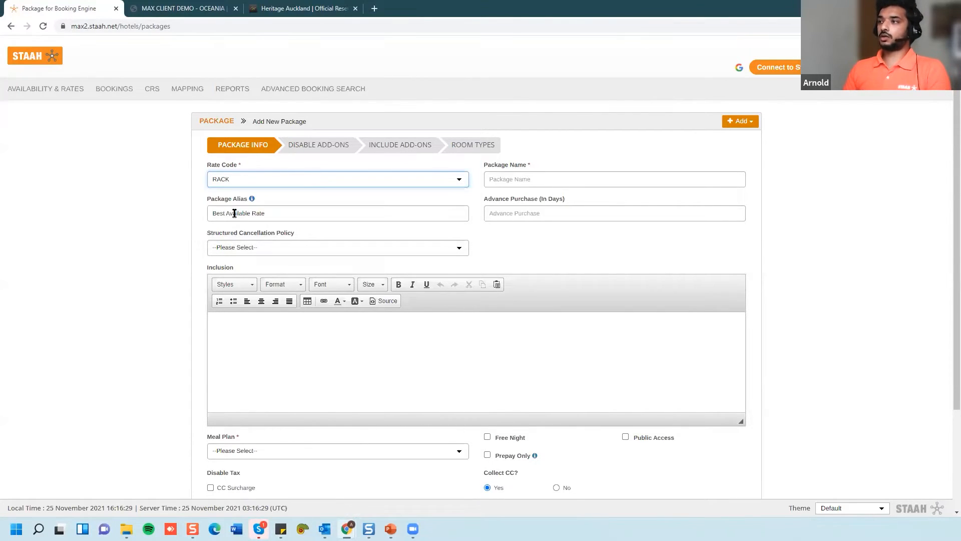
{"action": "left_click", "coordinate": [518, 181]}
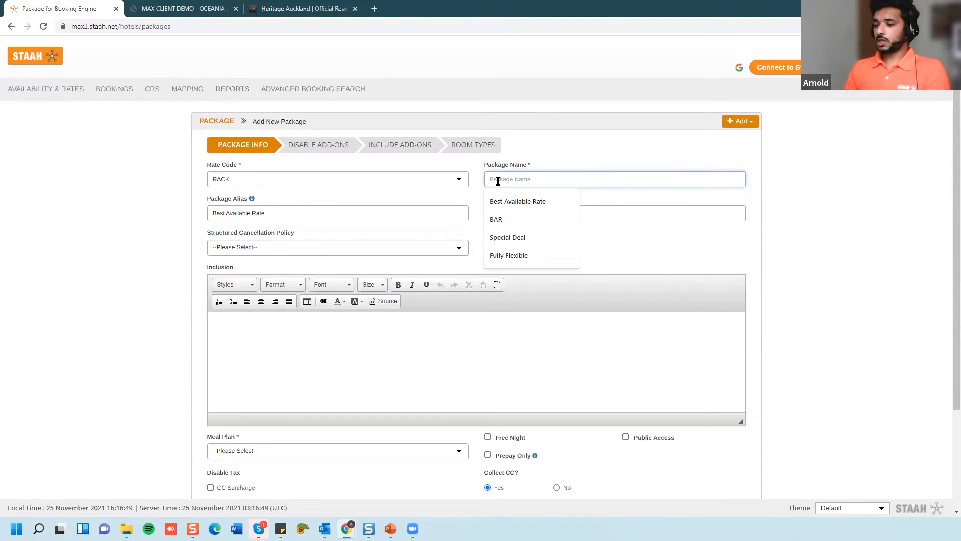
{"action": "type", "text": "Best"}
{"action": "key", "text": "BackSpace"}
{"action": "key", "text": "BackSpace"}
{"action": "key", "text": "BackSpace"}
{"action": "key", "text": "BackSpace"}
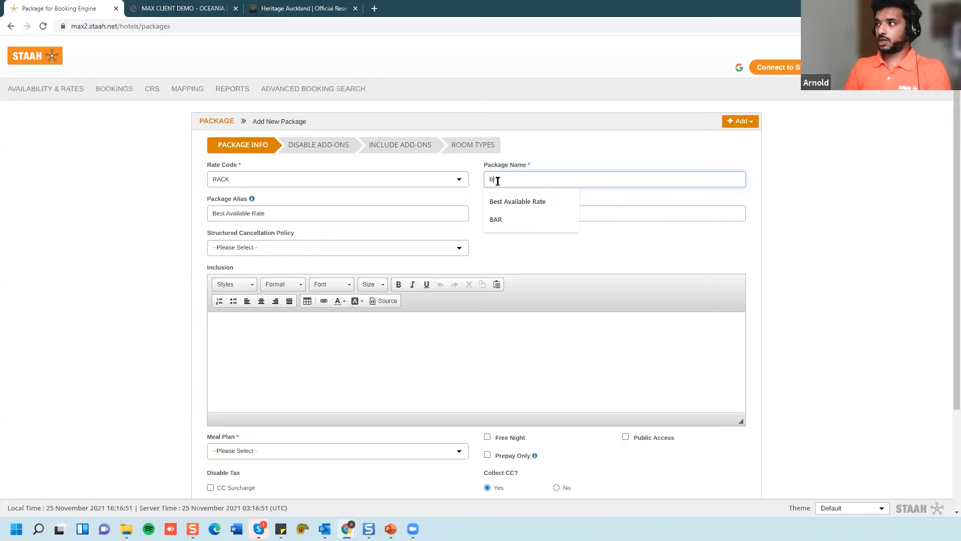
{"action": "type", "text": "Fully Flexible"}
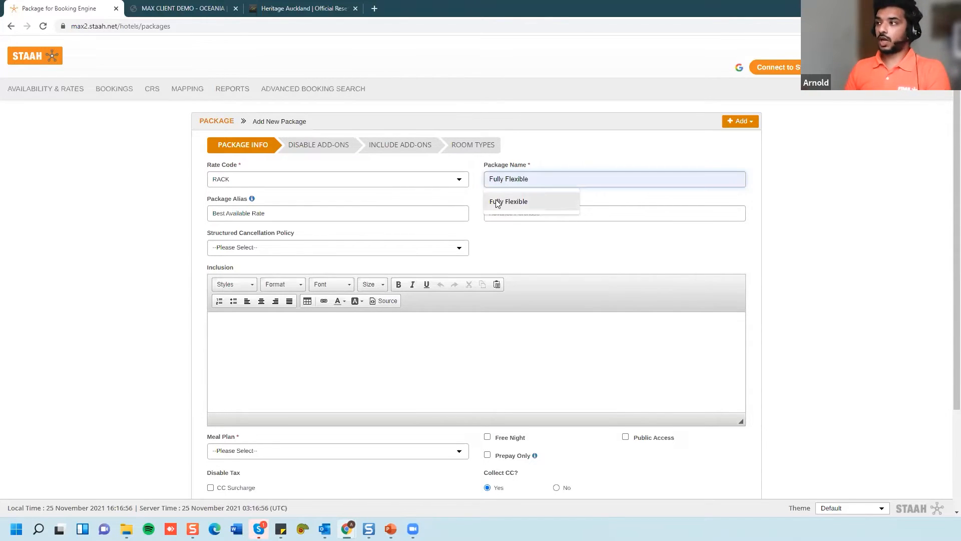
{"action": "left_click", "coordinate": [493, 202]}
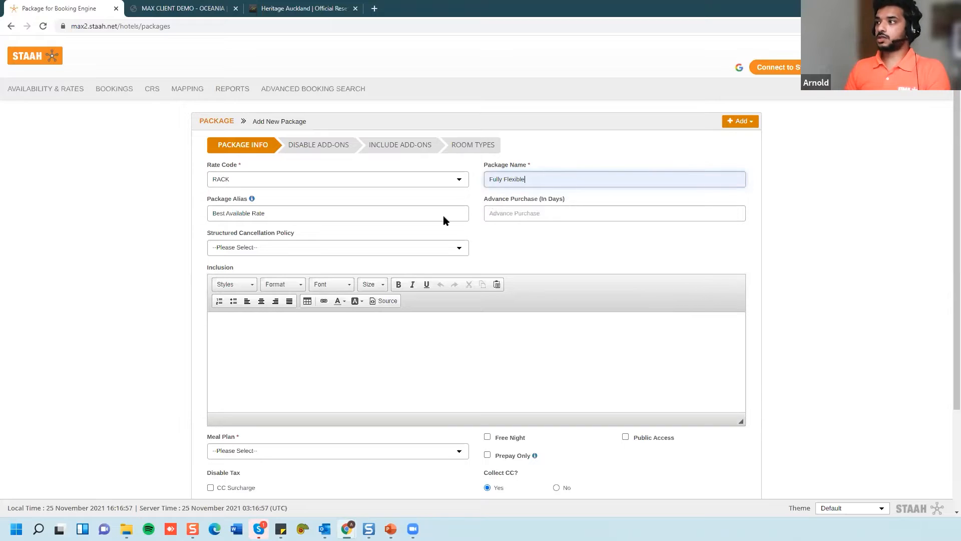
{"action": "left_click_drag", "start_coordinate": [549, 179], "coordinate": [395, 193]}
{"action": "key", "text": "ctrl+c"}
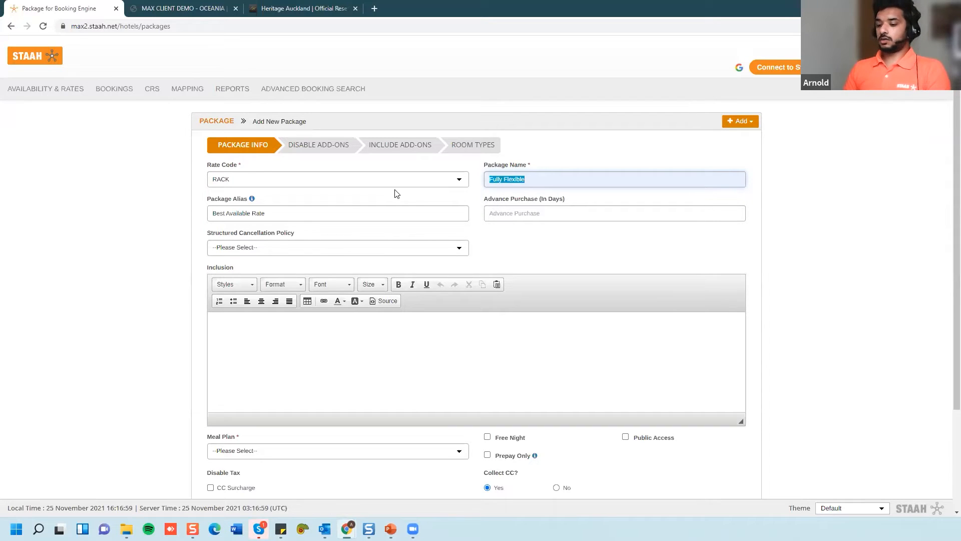
{"action": "left_click_drag", "start_coordinate": [270, 213], "coordinate": [152, 215]}
{"action": "key", "text": "ctrl+v"}
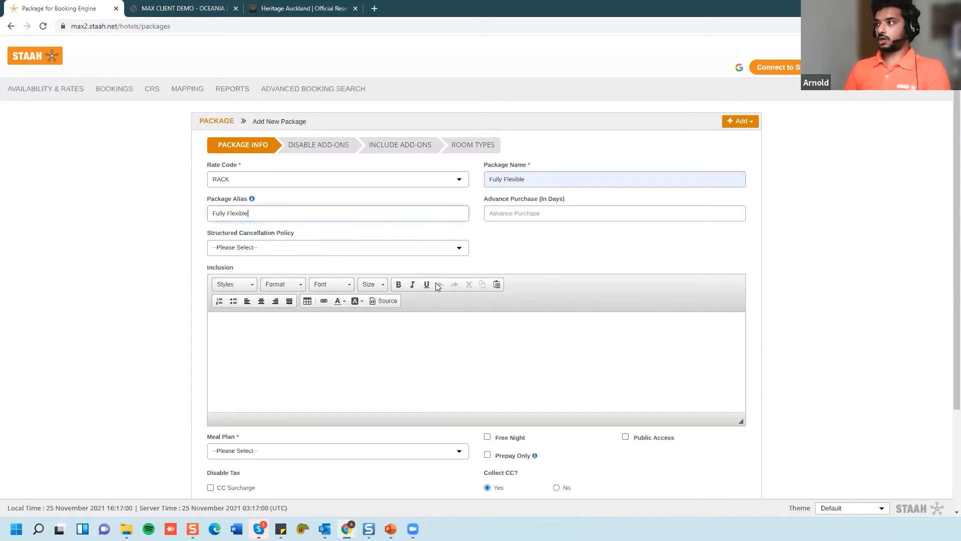
{"action": "left_click", "coordinate": [517, 217]}
- Choose the NRF cancellation policy and enter the inclusion text 'best available rate'
{"action": "left_click", "coordinate": [229, 253]}
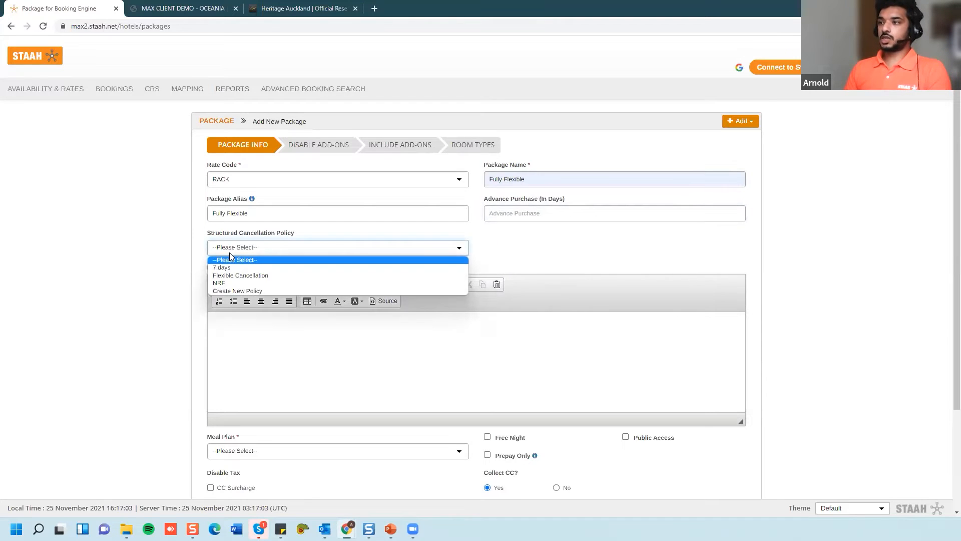
{"action": "left_click", "coordinate": [235, 283]}
{"action": "left_click", "coordinate": [222, 320]}
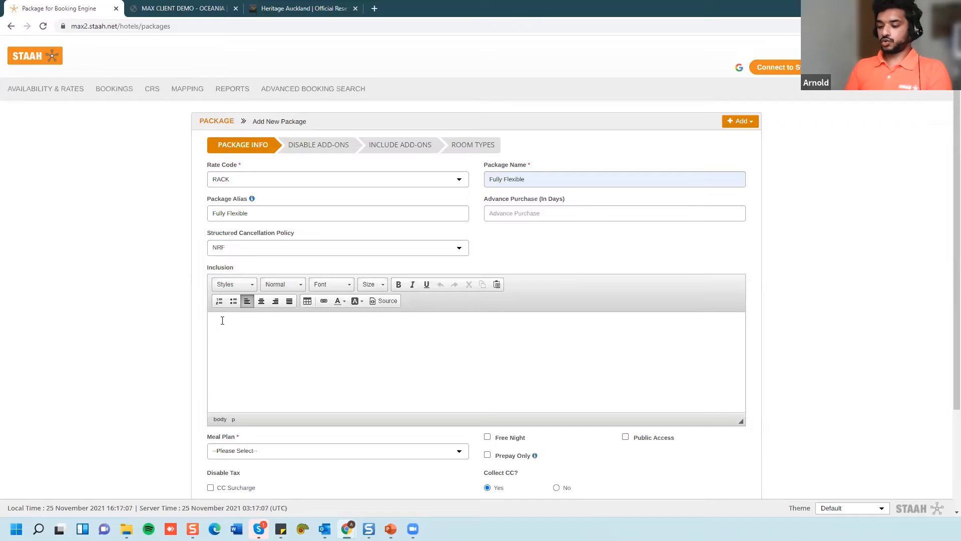
{"action": "type", "text": "best available rya"}
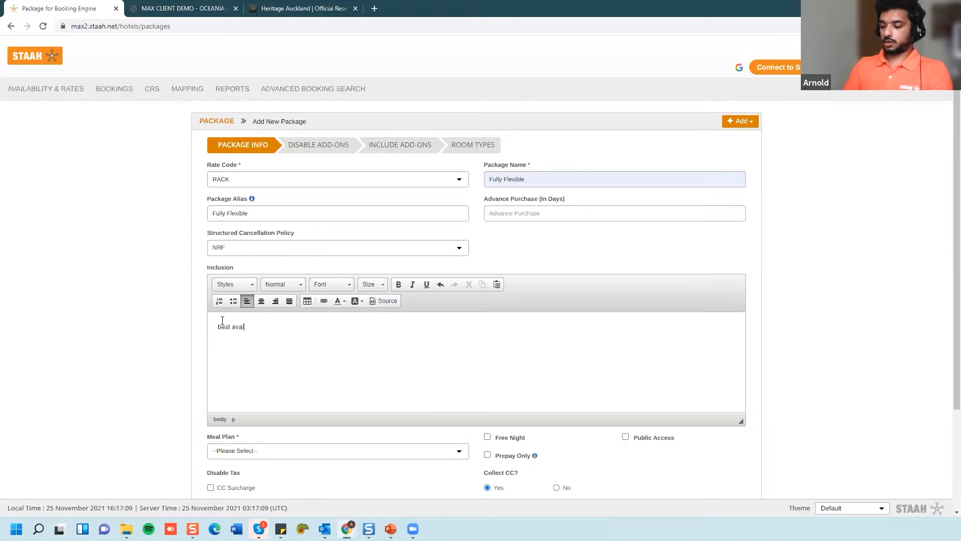
{"action": "key", "text": "BackSpace"}
{"action": "key", "text": "BackSpace"}
{"action": "type", "text": "ate"}
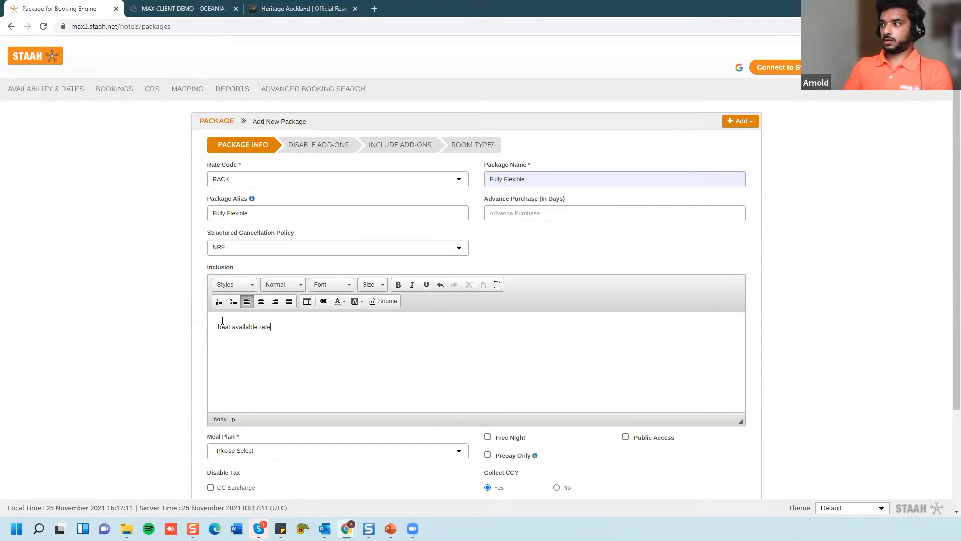
{"action": "scroll", "coordinate": [222, 320], "scroll_direction": "down", "scroll_amount": 3}
{"action": "left_click", "coordinate": [224, 321]}
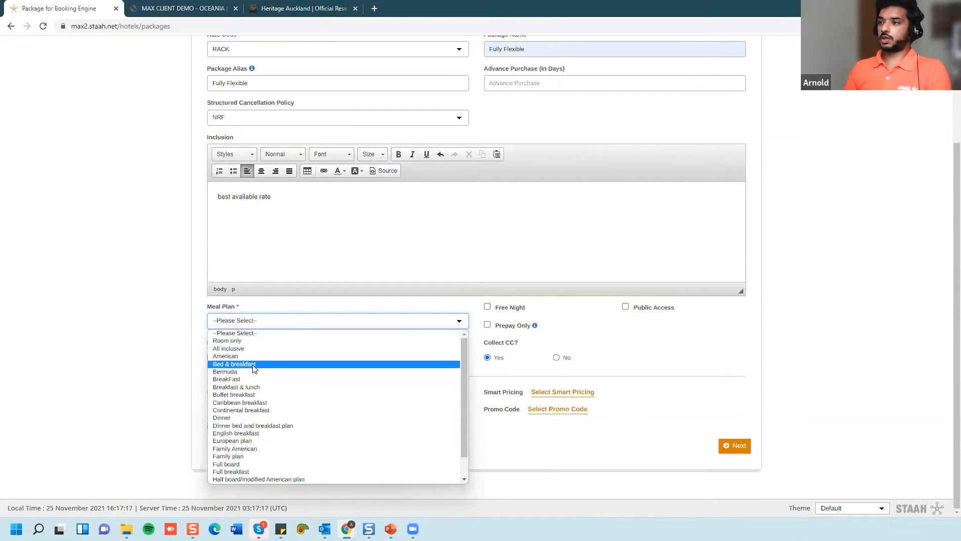
- Set the meal plan to Room only, make the package public, and continue to Disable Add-ons
{"action": "left_click", "coordinate": [233, 343]}
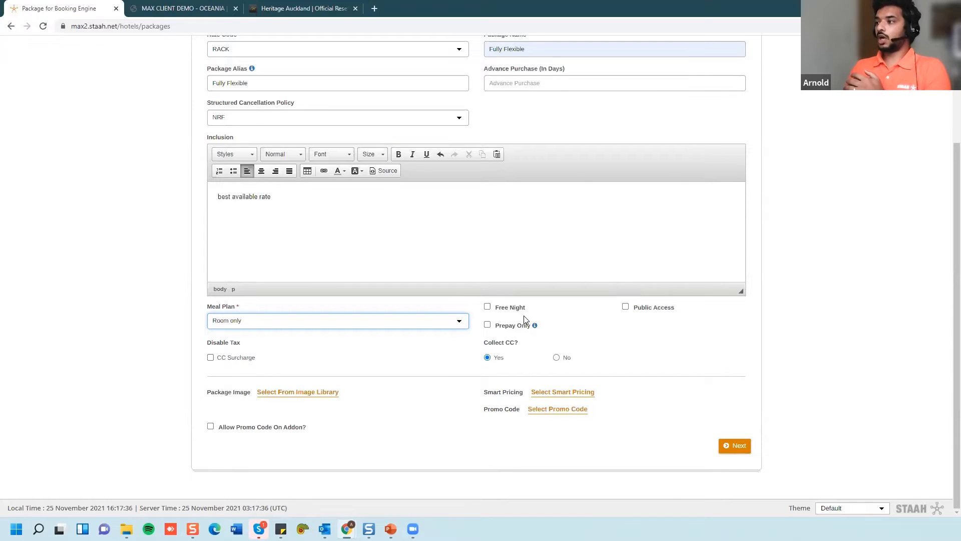
{"action": "left_click", "coordinate": [486, 308]}
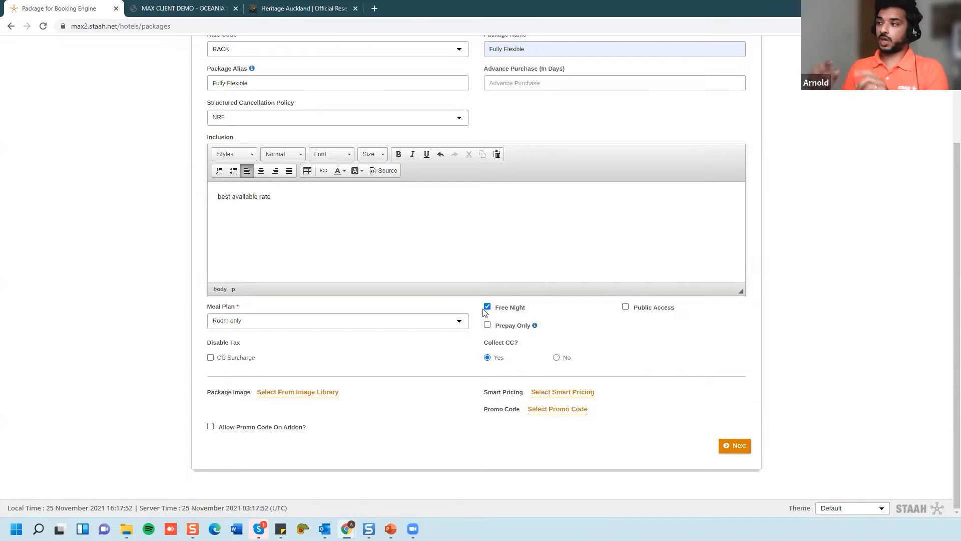
{"action": "left_click", "coordinate": [487, 309]}
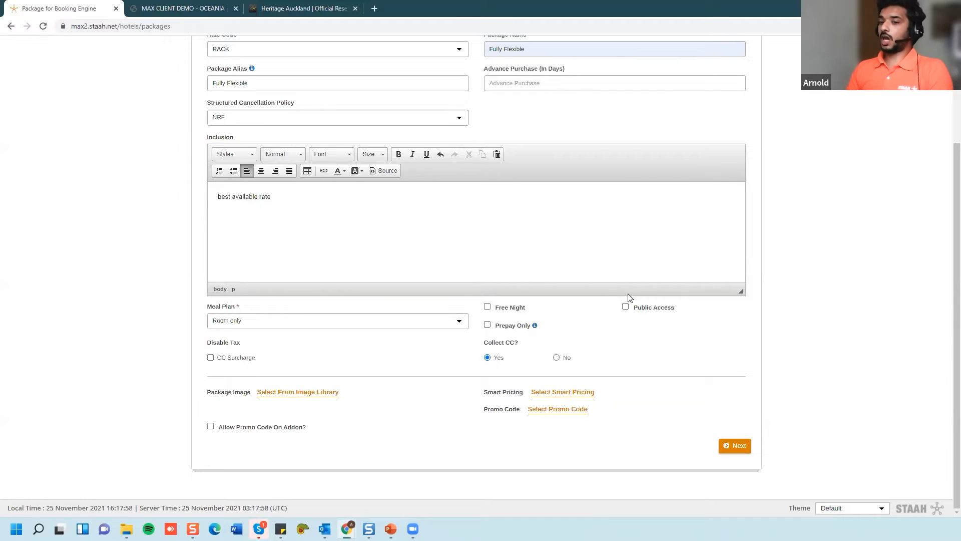
{"action": "left_click", "coordinate": [627, 308]}
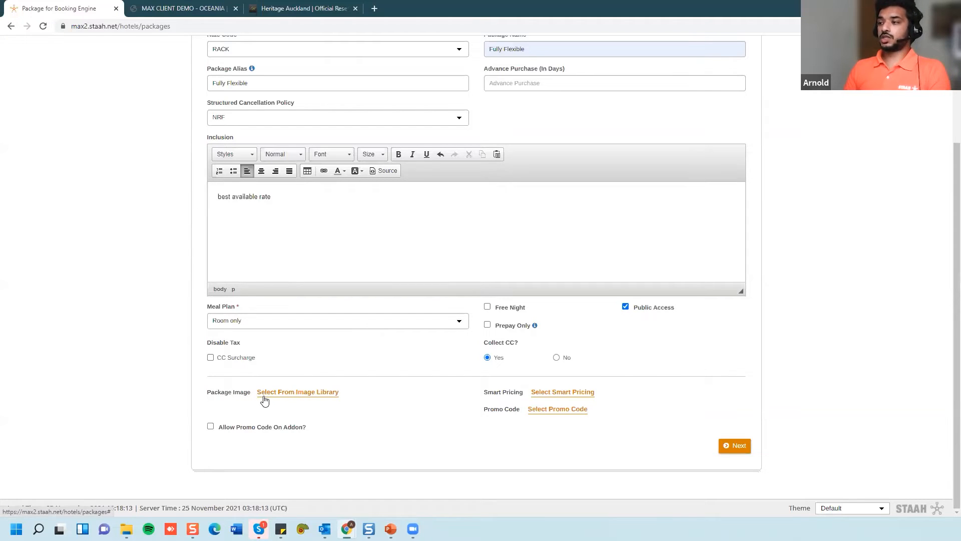
{"action": "left_click", "coordinate": [731, 448]}
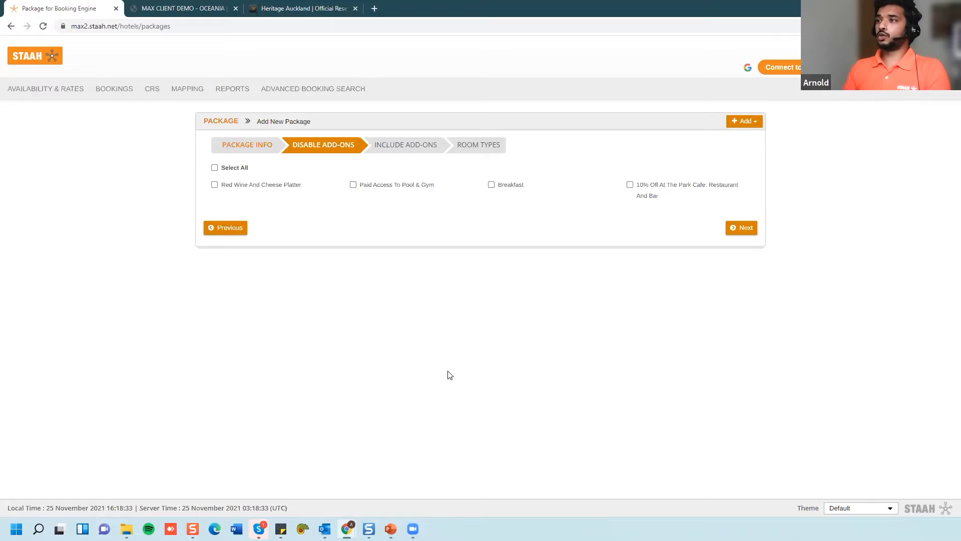
- Tick Breakfast as a disabled add-on, include Breakfast with 2 adults, then open the booking engine
{"action": "left_click", "coordinate": [491, 185]}
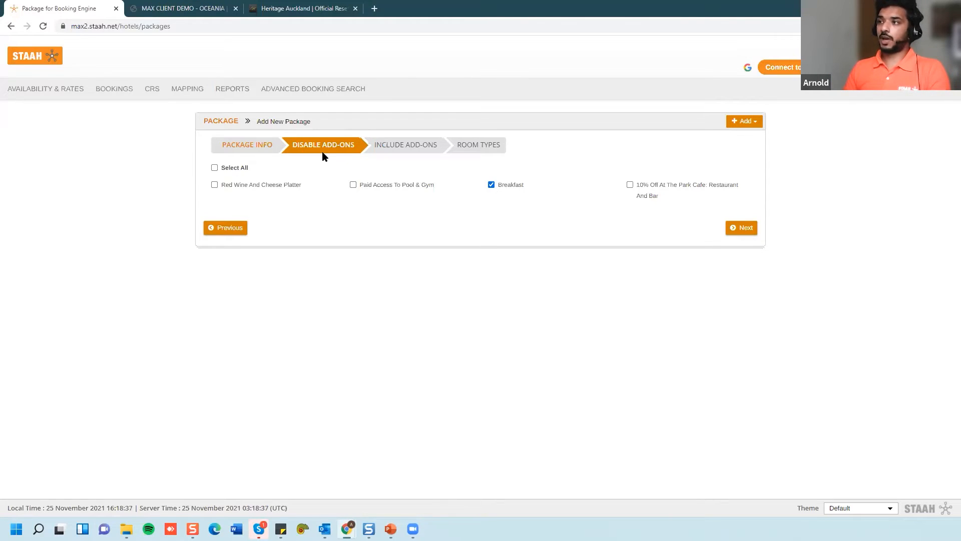
{"action": "left_click", "coordinate": [739, 229]}
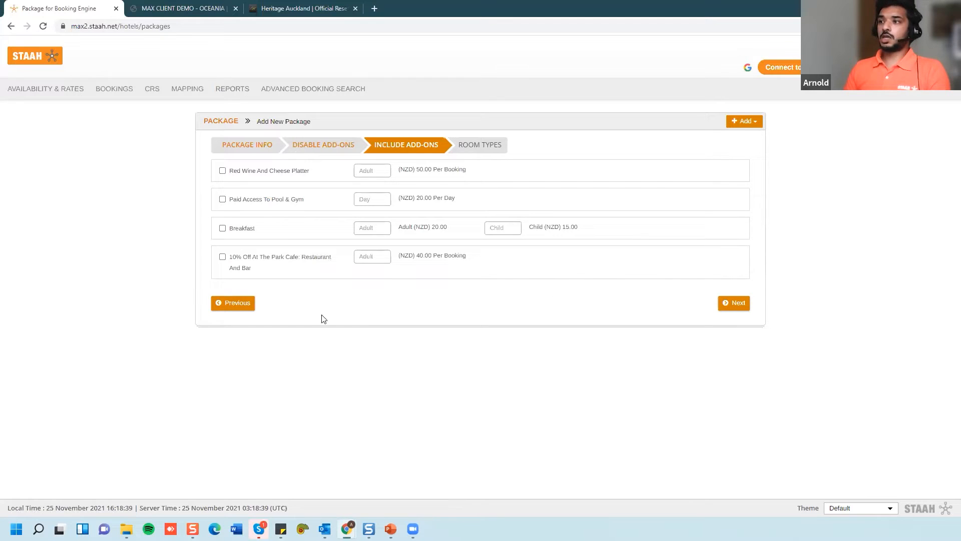
{"action": "left_click", "coordinate": [223, 228]}
{"action": "left_click", "coordinate": [376, 229]}
{"action": "type", "text": "2"}
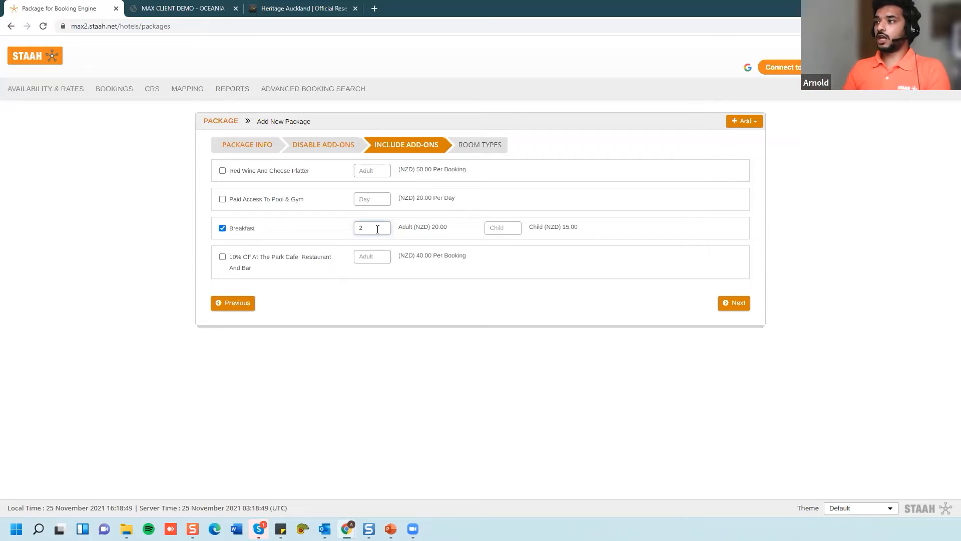
{"action": "left_click", "coordinate": [173, 9]}
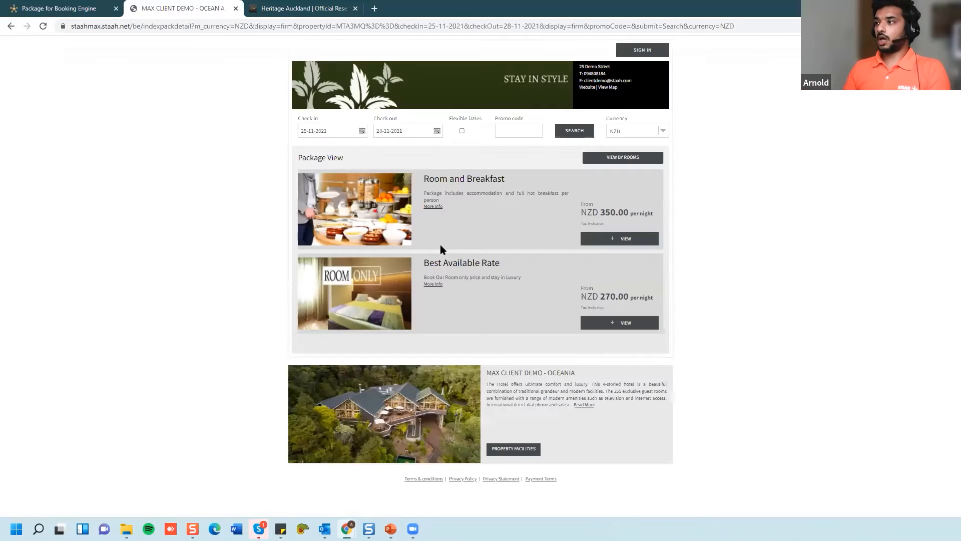
- Book Villa 2 in the Room and Breakfast package and review the cart's included Breakfast
{"action": "left_click", "coordinate": [651, 239]}
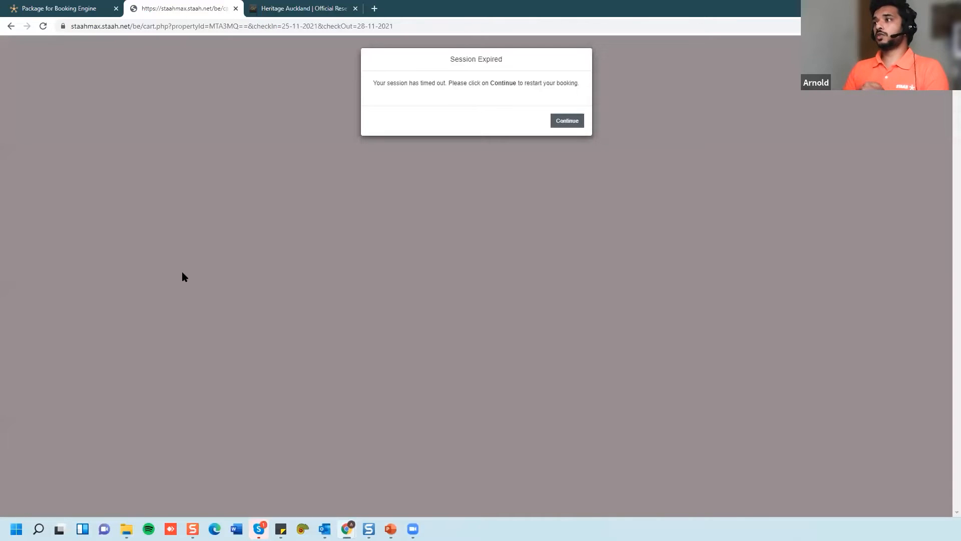
{"action": "left_click", "coordinate": [562, 121]}
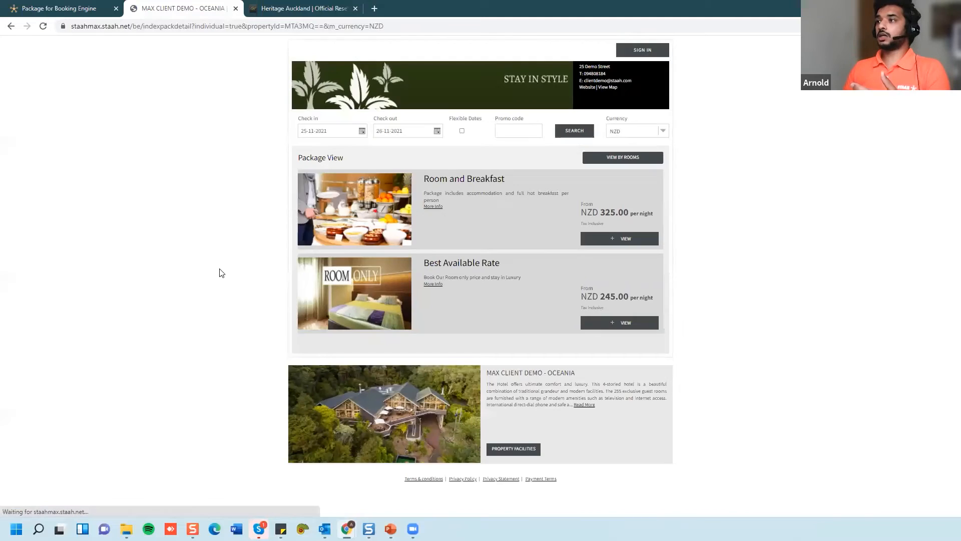
{"action": "left_click", "coordinate": [624, 238]}
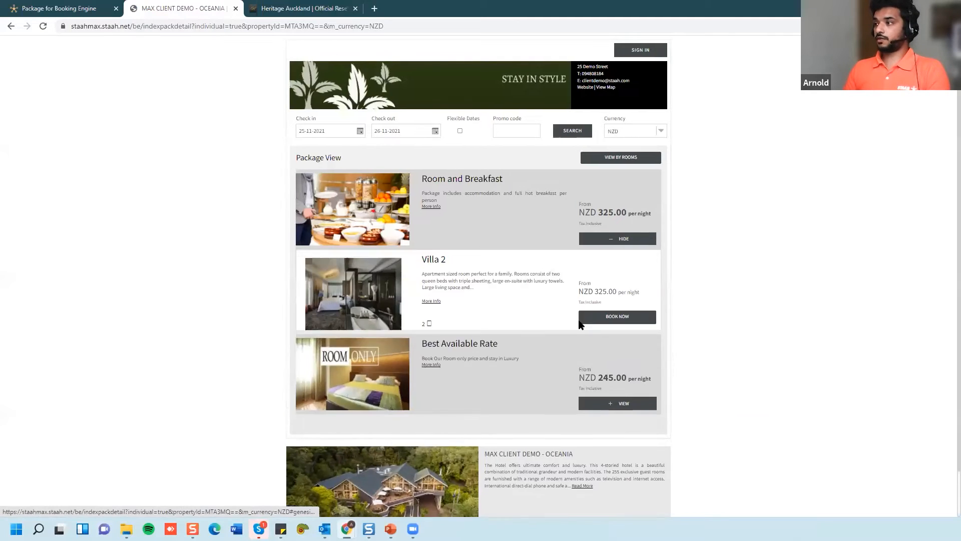
{"action": "left_click", "coordinate": [579, 320]}
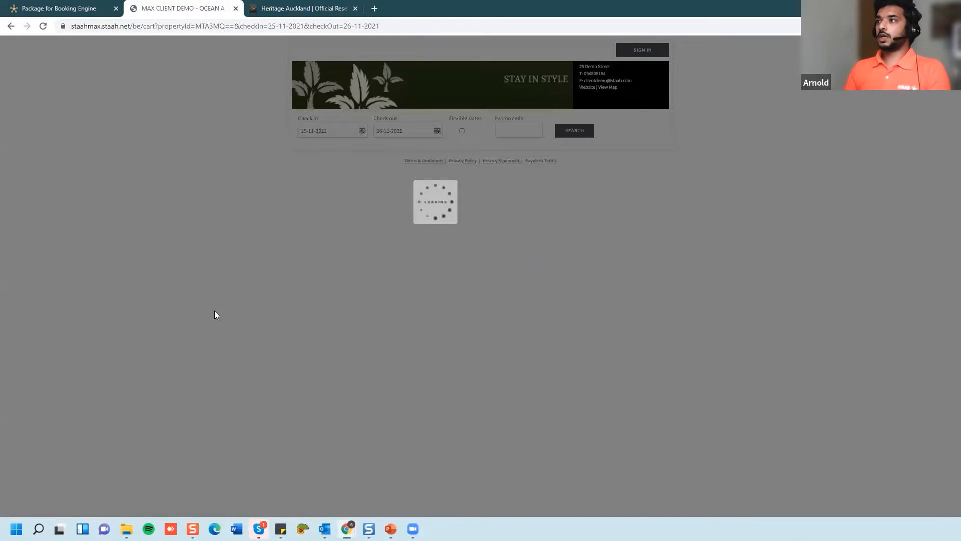
{"action": "scroll", "coordinate": [248, 319], "scroll_direction": "down", "scroll_amount": 3}
{"action": "scroll", "coordinate": [335, 290], "scroll_direction": "down", "scroll_amount": 1}
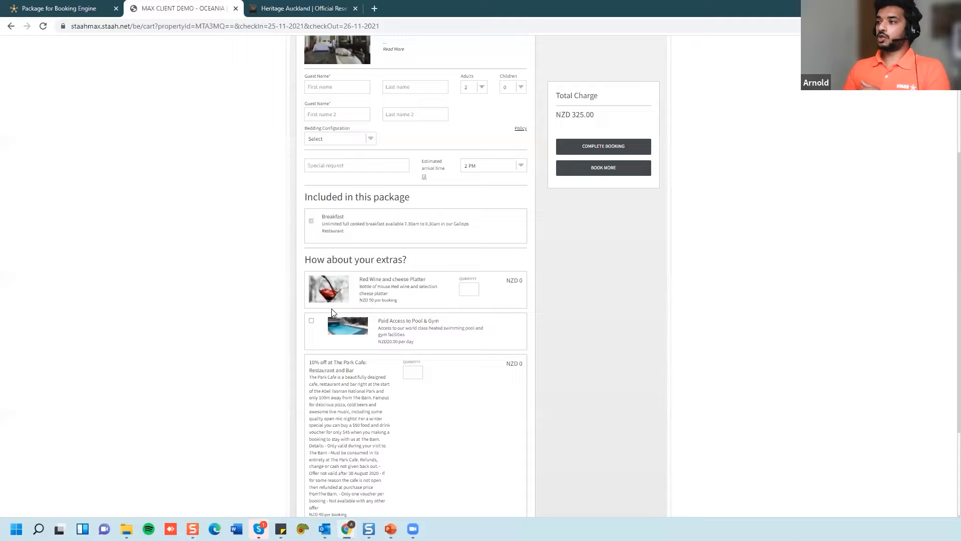
- Compare the cart with the package setup, then untick Breakfast and continue to room types
{"action": "left_click", "coordinate": [90, 8]}
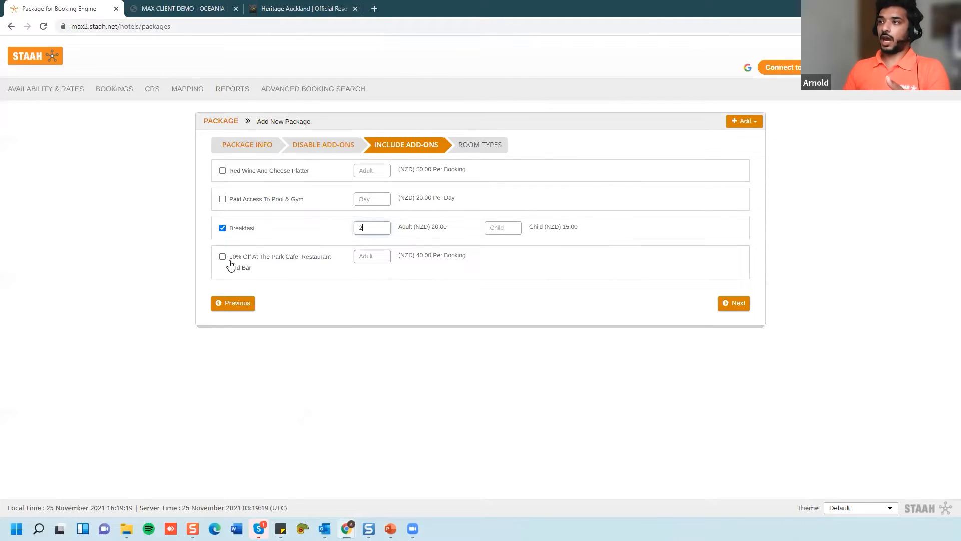
{"action": "left_click", "coordinate": [182, 8]}
{"action": "scroll", "coordinate": [352, 338], "scroll_direction": "down", "scroll_amount": 1}
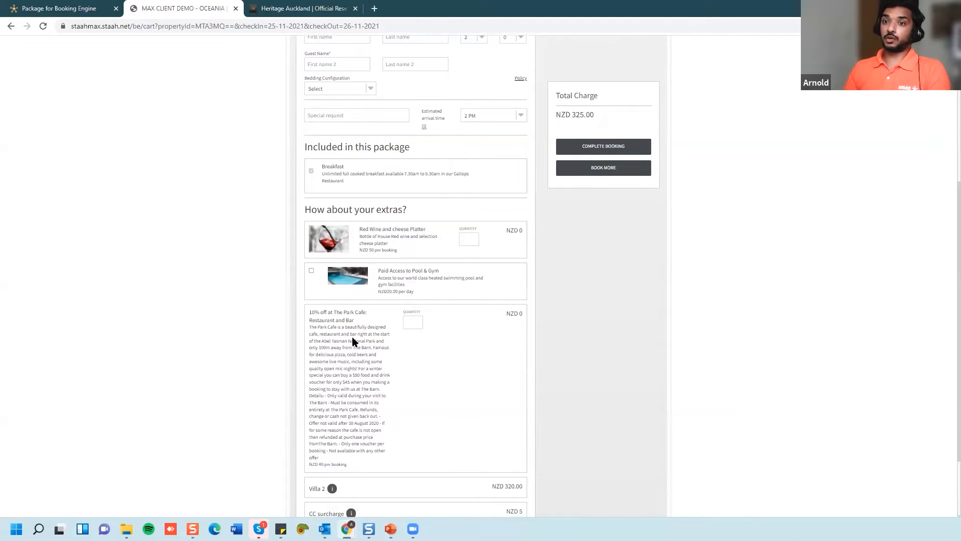
{"action": "left_click", "coordinate": [57, 8]}
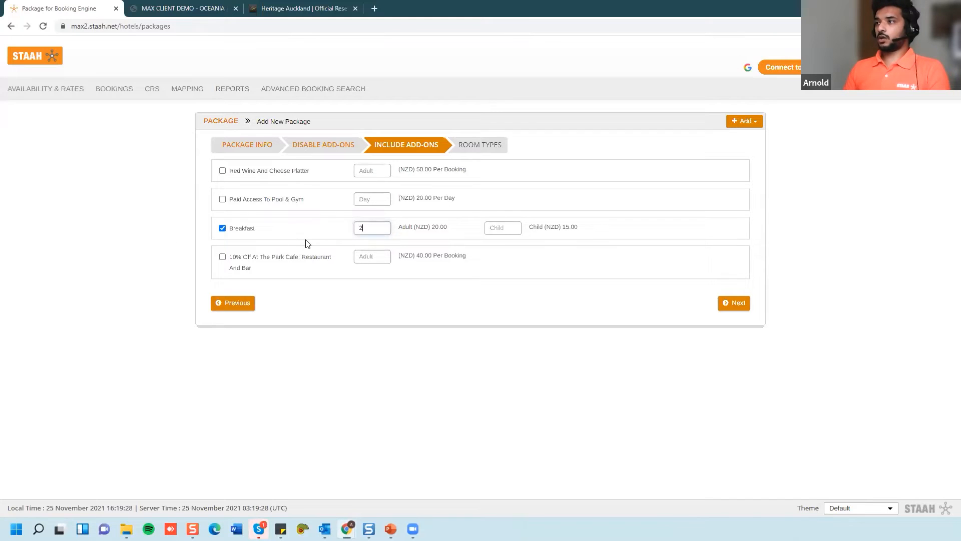
{"action": "left_click", "coordinate": [222, 228]}
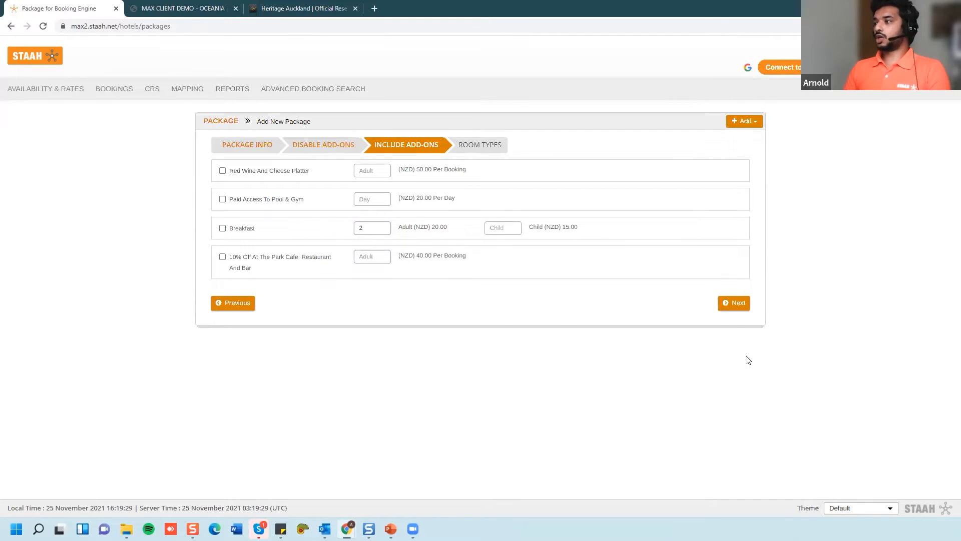
{"action": "left_click", "coordinate": [734, 302]}
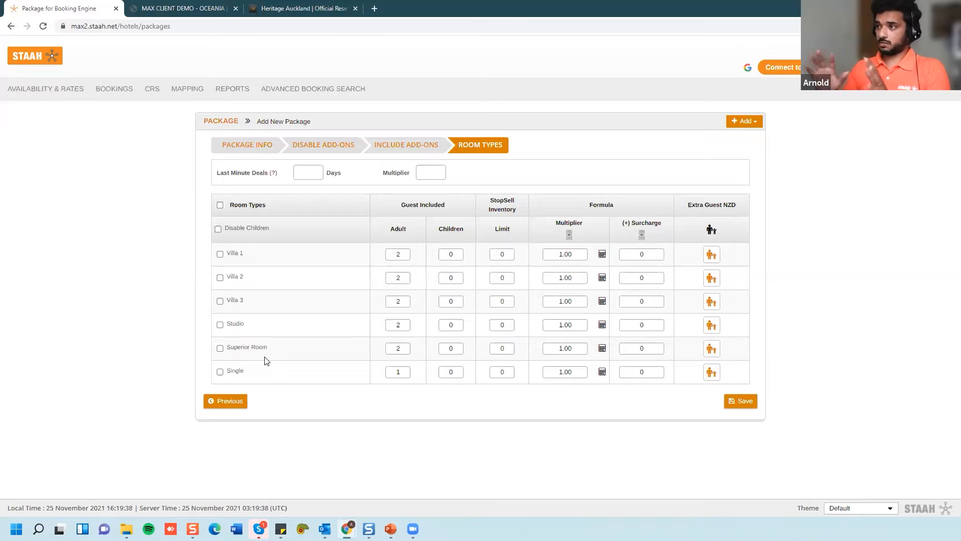
- Select all six room types, Villa 1–3, Studio, Superior Room and Single, with the header checkbox
{"action": "left_click", "coordinate": [221, 254]}
{"action": "left_click", "coordinate": [220, 277]}
{"action": "left_click", "coordinate": [220, 301]}
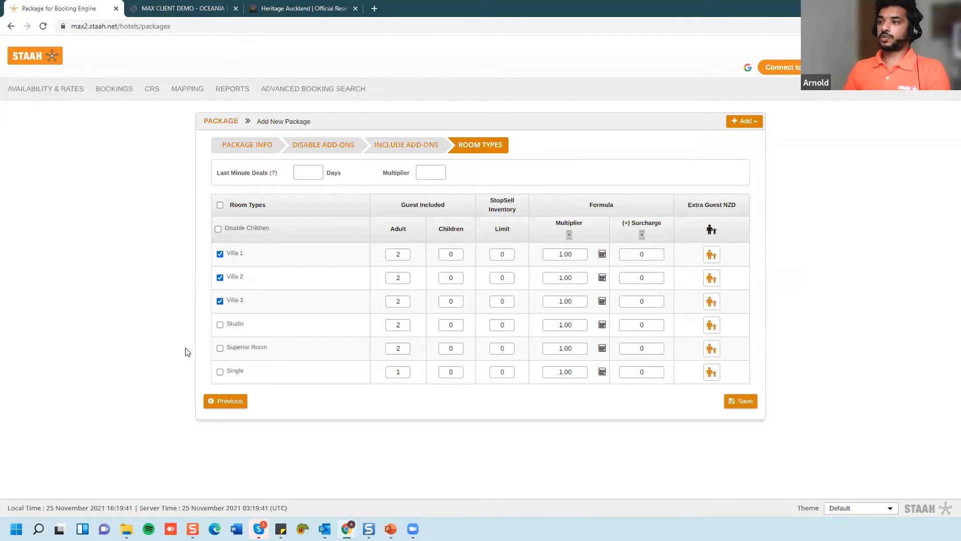
{"action": "left_click", "coordinate": [221, 254]}
{"action": "left_click", "coordinate": [220, 277]}
{"action": "left_click", "coordinate": [220, 301]}
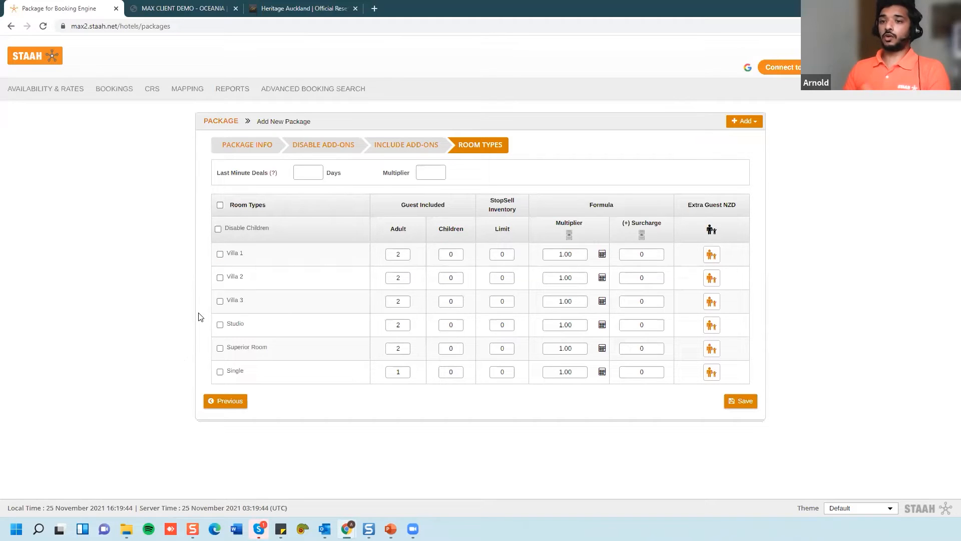
{"action": "left_click", "coordinate": [221, 205]}
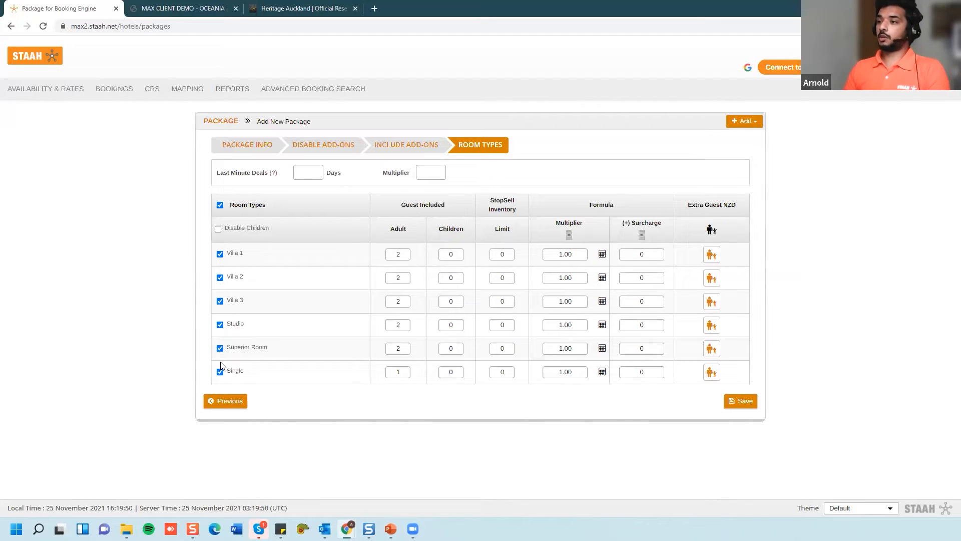
{"action": "left_click", "coordinate": [220, 205]}
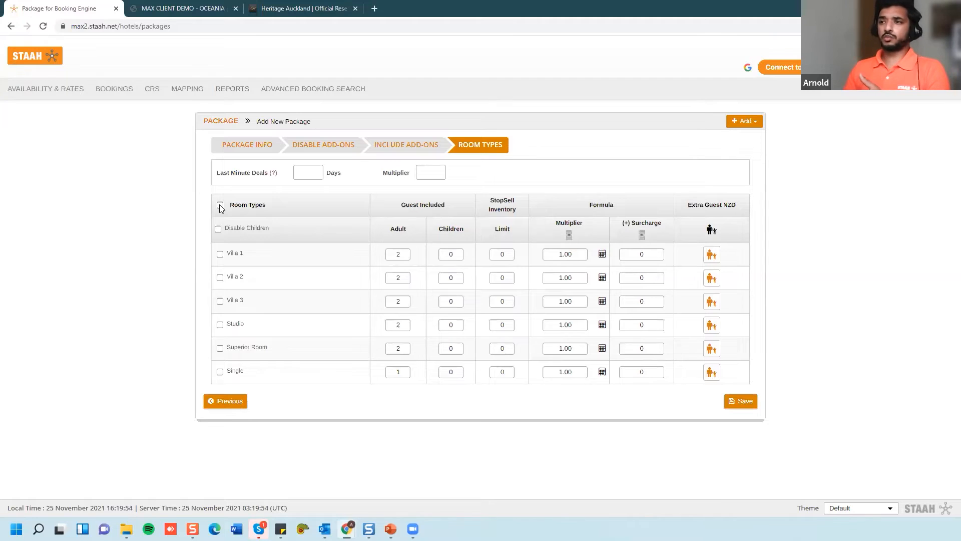
{"action": "left_click", "coordinate": [221, 324]}
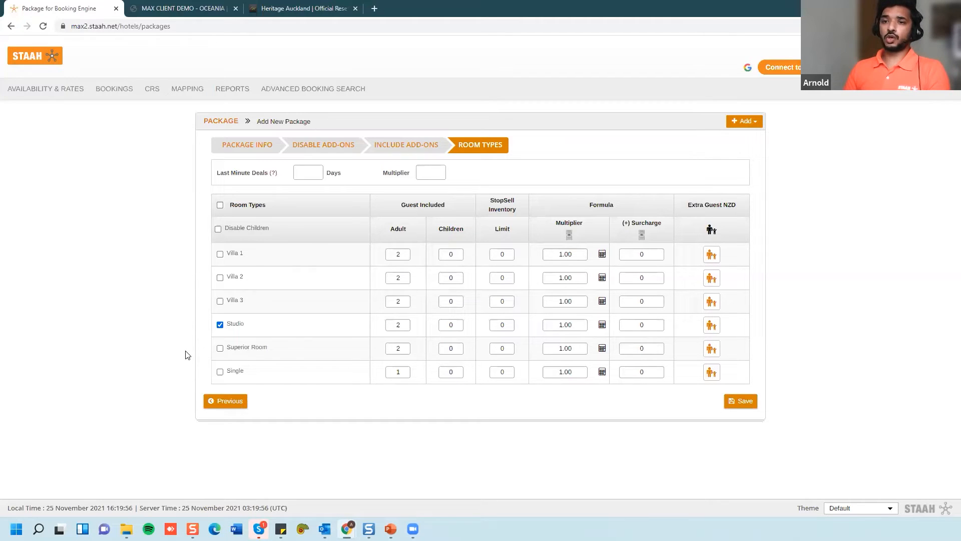
{"action": "left_click", "coordinate": [220, 205]}
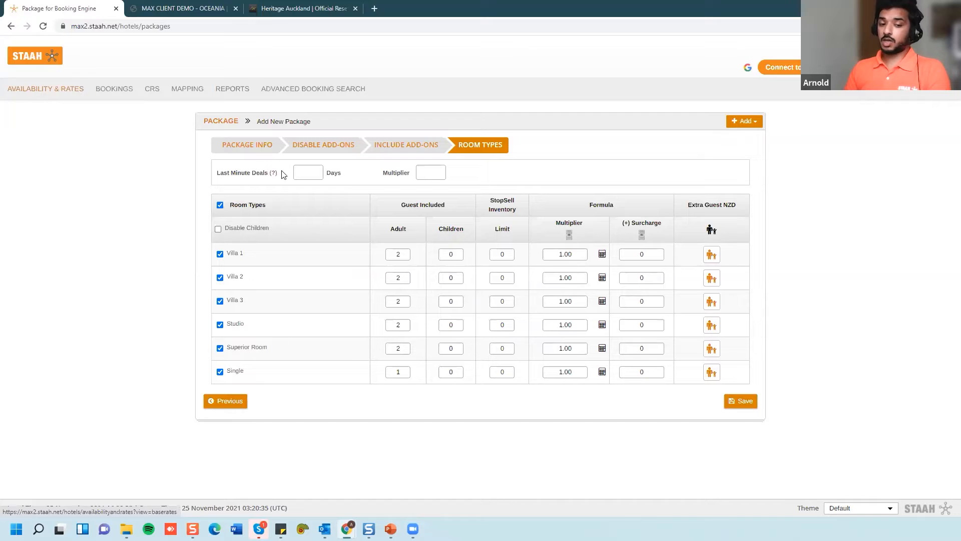
- Give Villa 1 a multiplier of 0.95 and a surcharge of 20
{"action": "double_click", "coordinate": [579, 251]}
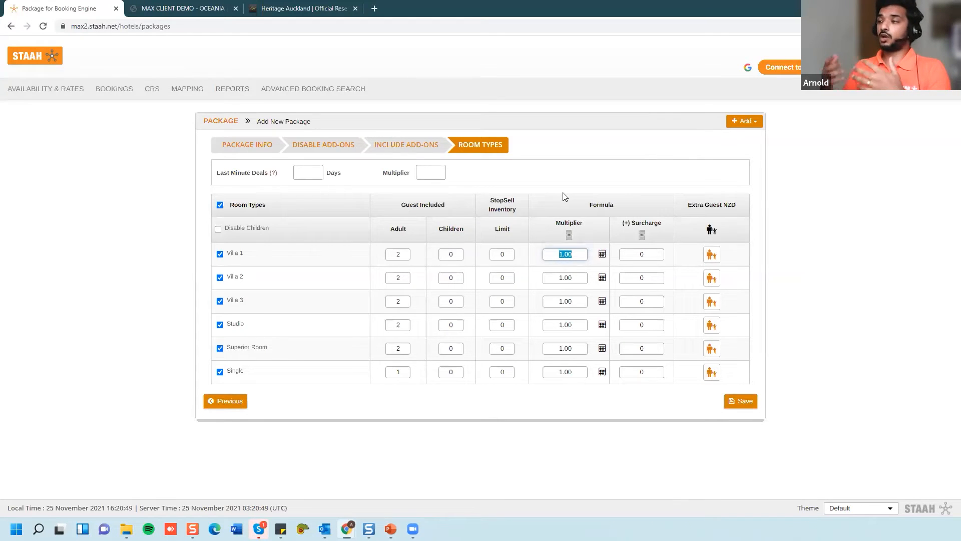
{"action": "type", "text": "0.95"}
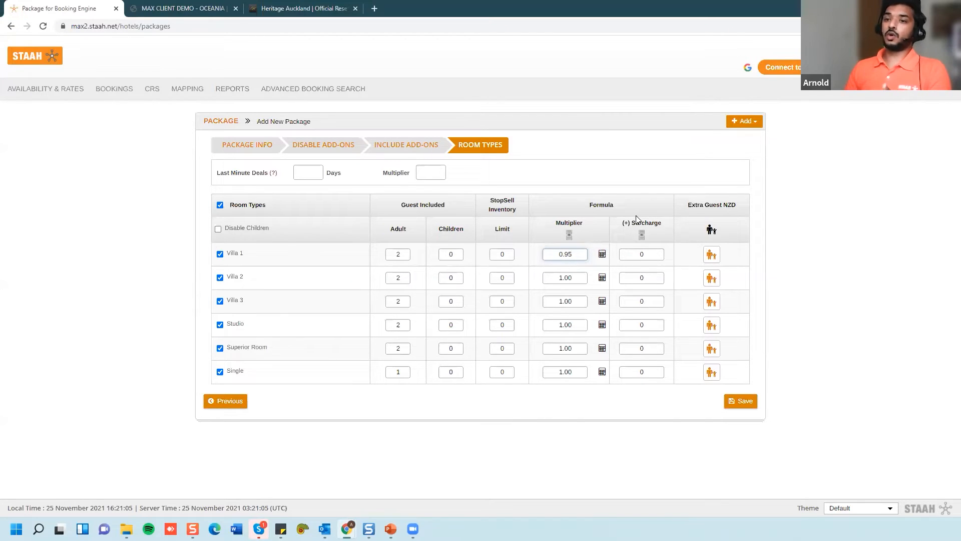
{"action": "type", "text": "5"}
{"action": "key", "text": "BackSpace"}
{"action": "type", "text": "10"}
{"action": "key", "text": "BackSpace"}
{"action": "key", "text": "BackSpace"}
{"action": "type", "text": "-"}
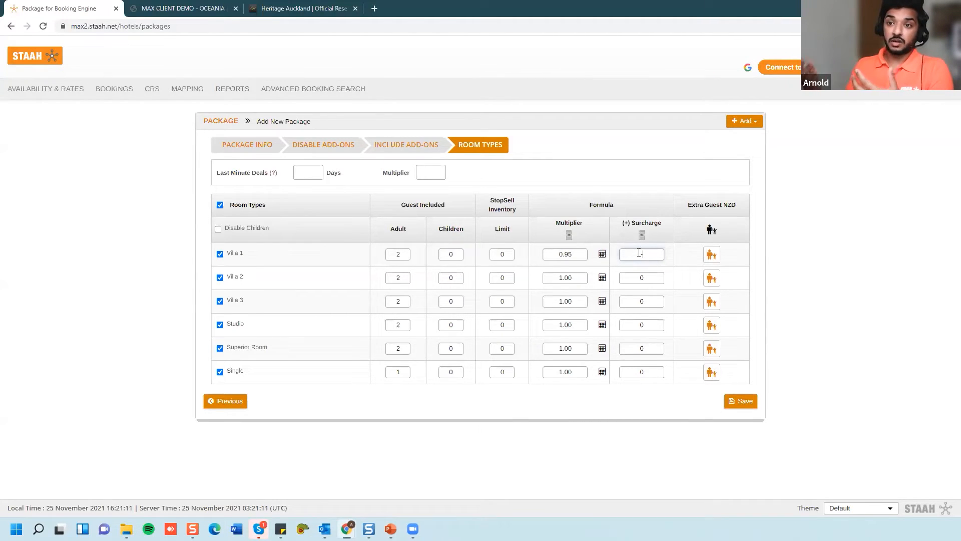
{"action": "type", "text": "20"}
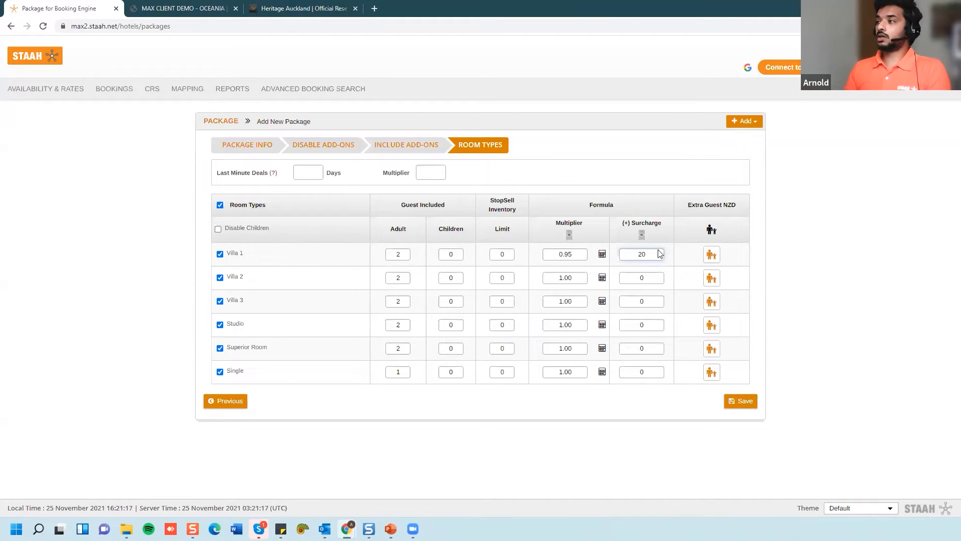
- Set Villa 1's extra guest charges to 20 per adult and 25 per child
{"action": "left_click", "coordinate": [713, 256]}
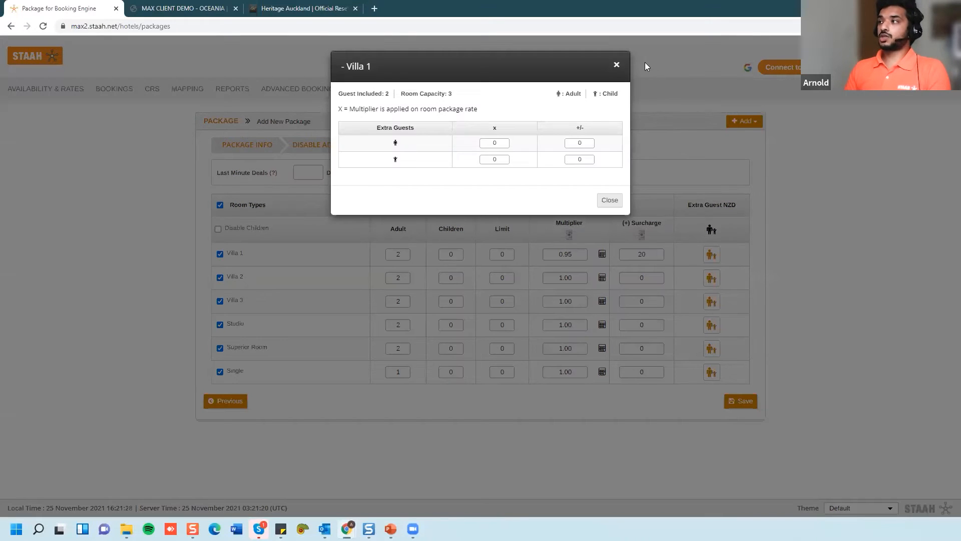
{"action": "left_click", "coordinate": [616, 65]}
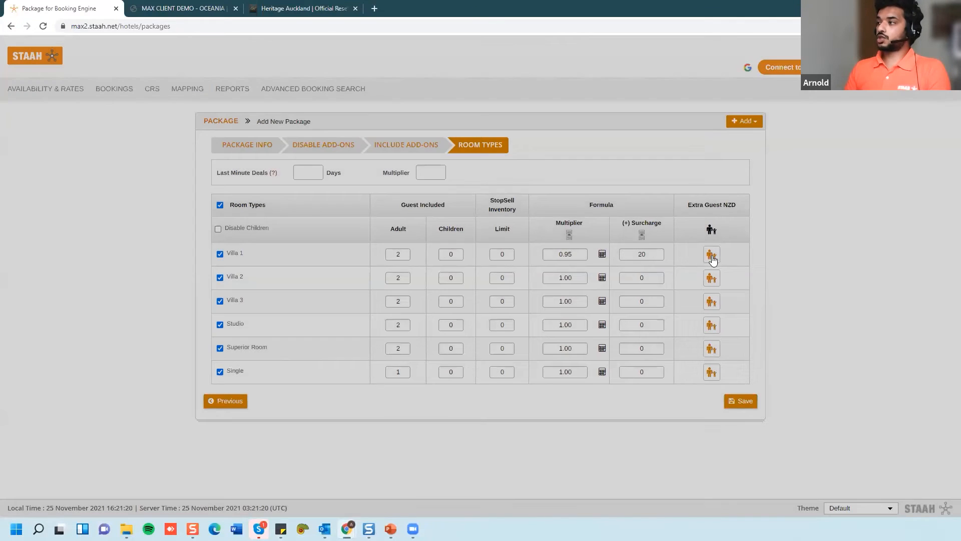
{"action": "left_click", "coordinate": [710, 258]}
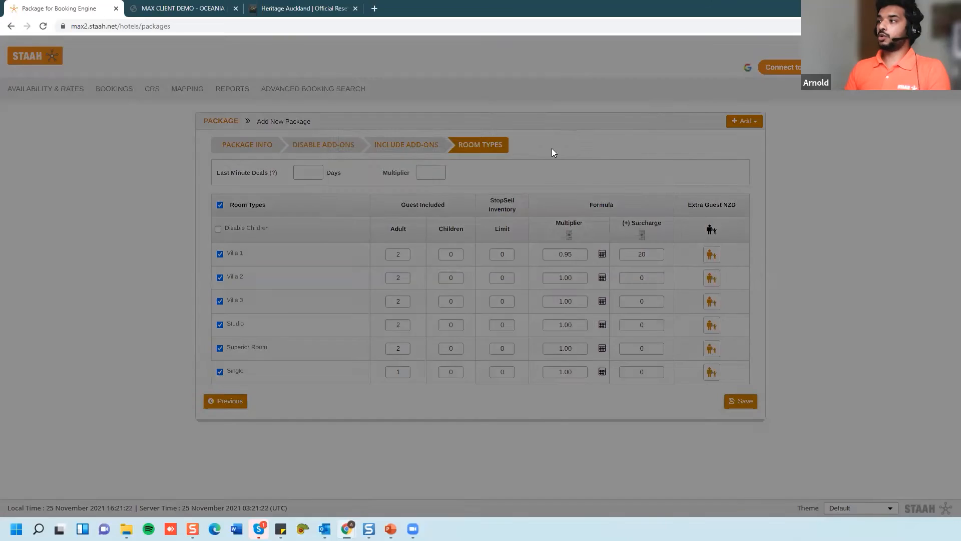
{"action": "key", "text": "Tab"}
{"action": "key", "text": "Tab"}
{"action": "type", "text": "25"}
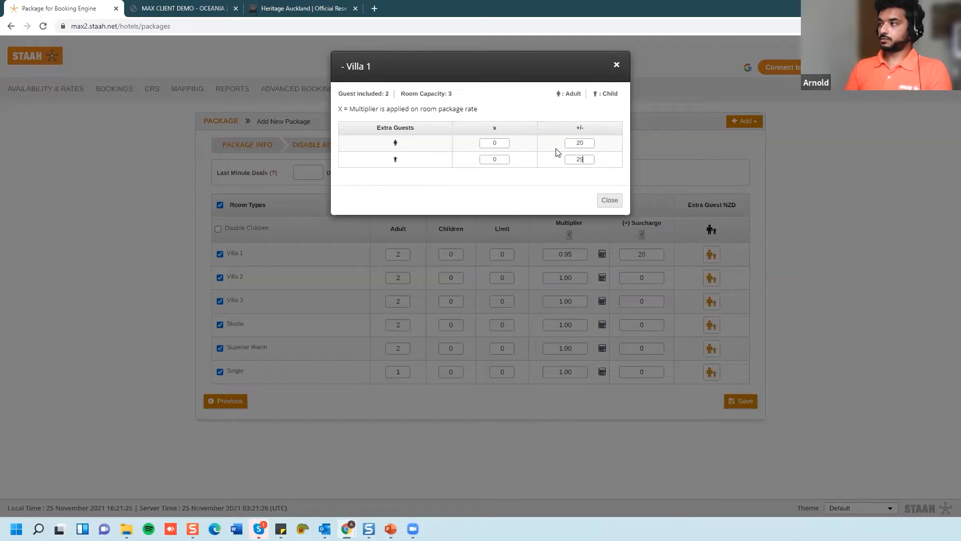
{"action": "left_click", "coordinate": [609, 200]}
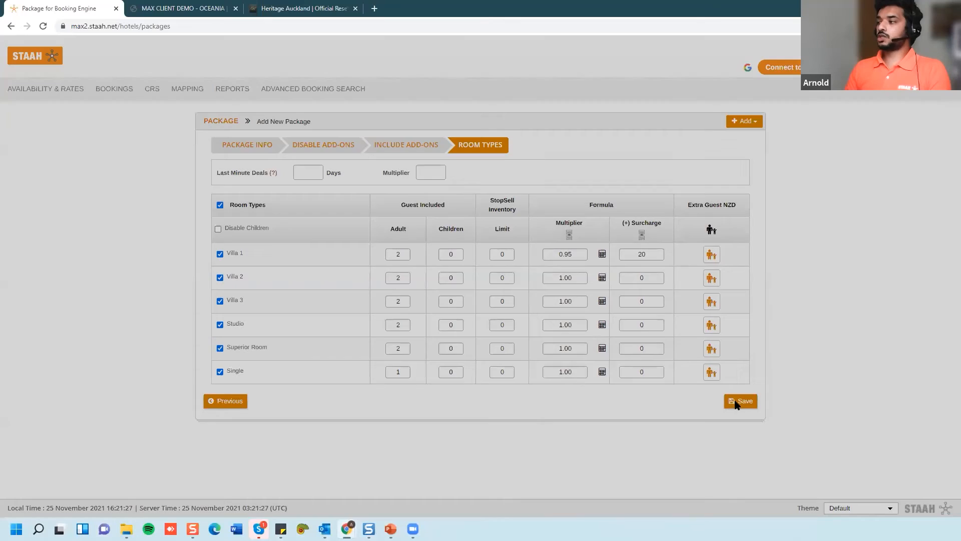
- Save the package and set the validity end date to 14 Dec 2021
{"action": "left_click", "coordinate": [740, 401]}
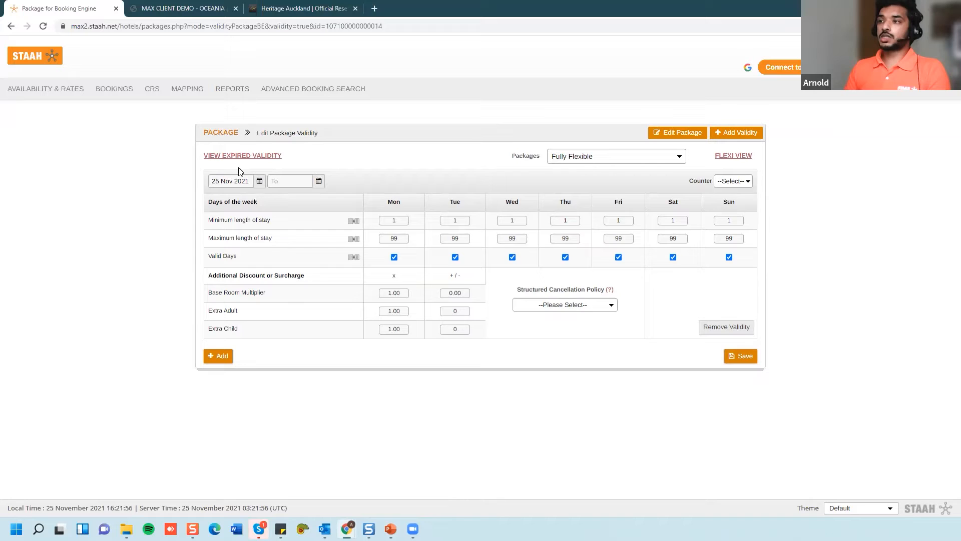
{"action": "left_click", "coordinate": [296, 180]}
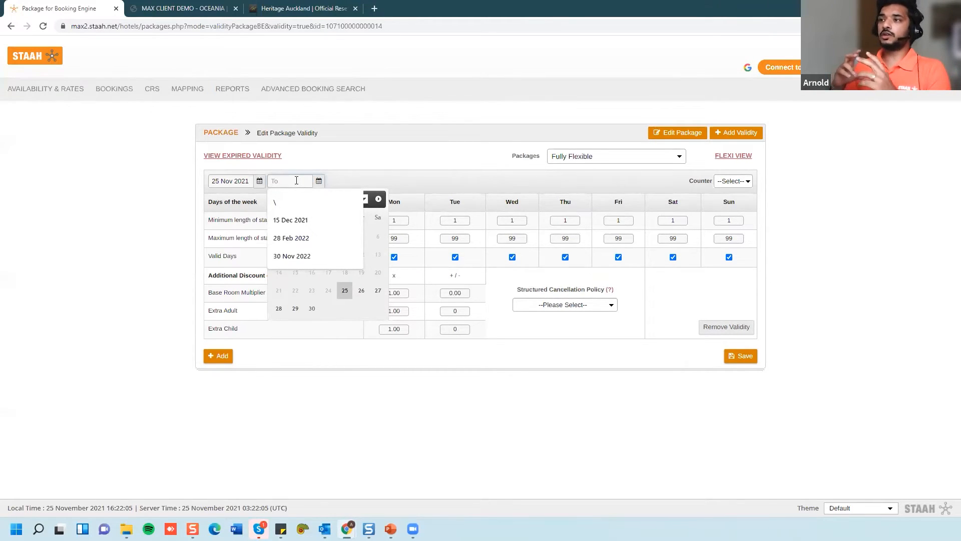
{"action": "left_click", "coordinate": [344, 316]}
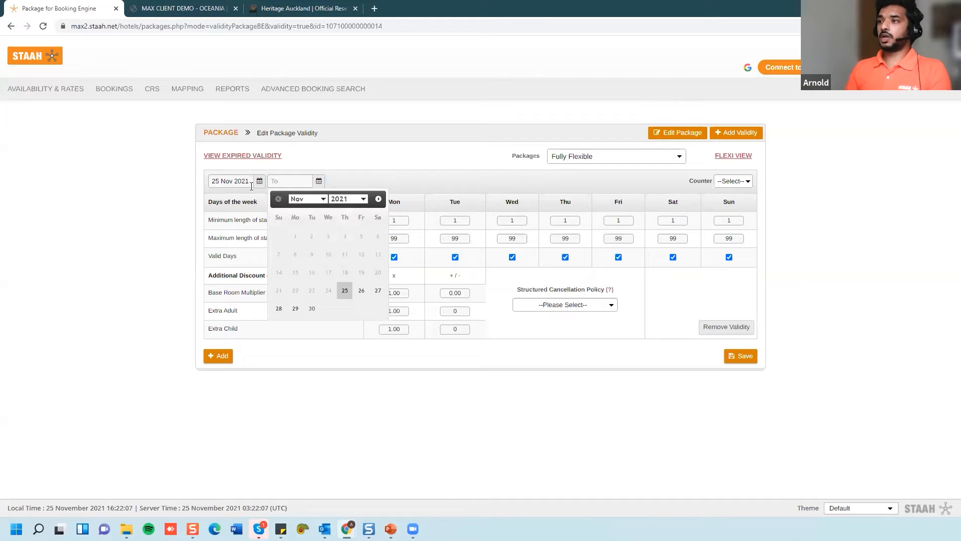
{"action": "left_click", "coordinate": [324, 200]}
{"action": "left_click", "coordinate": [306, 216]}
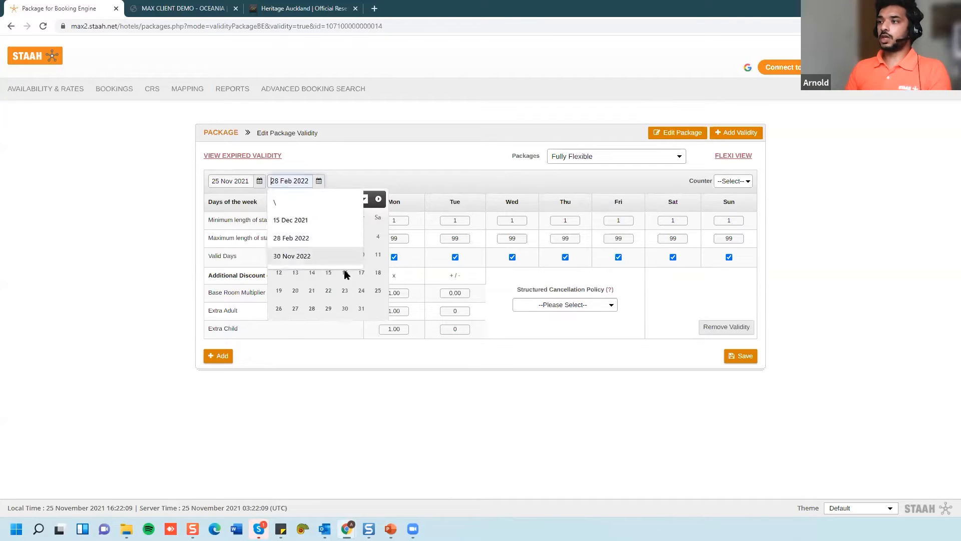
{"action": "left_click", "coordinate": [311, 272]}
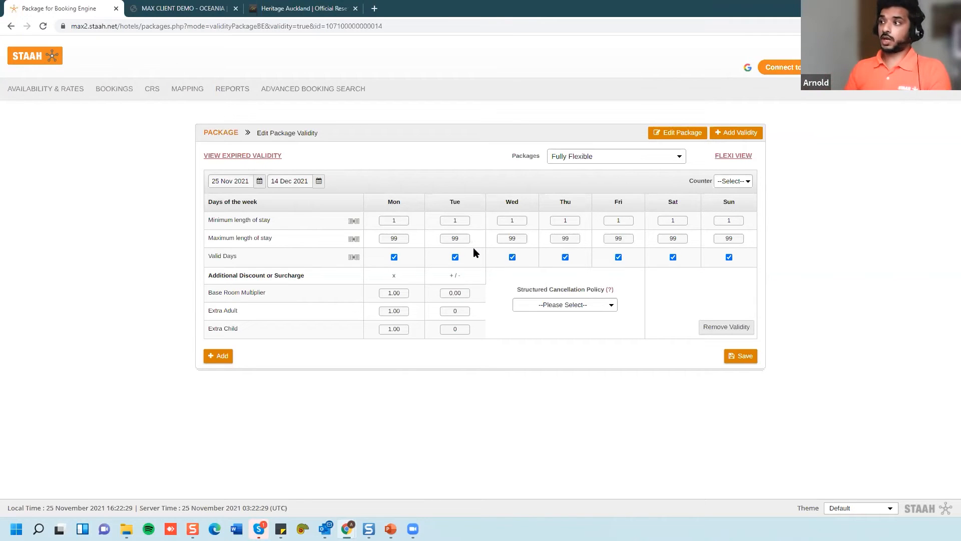
- Copy a 2-night minimum stay to every day, leaving the cancellation policy unselected
{"action": "double_click", "coordinate": [388, 219]}
{"action": "type", "text": "2"}
{"action": "left_click", "coordinate": [353, 221]}
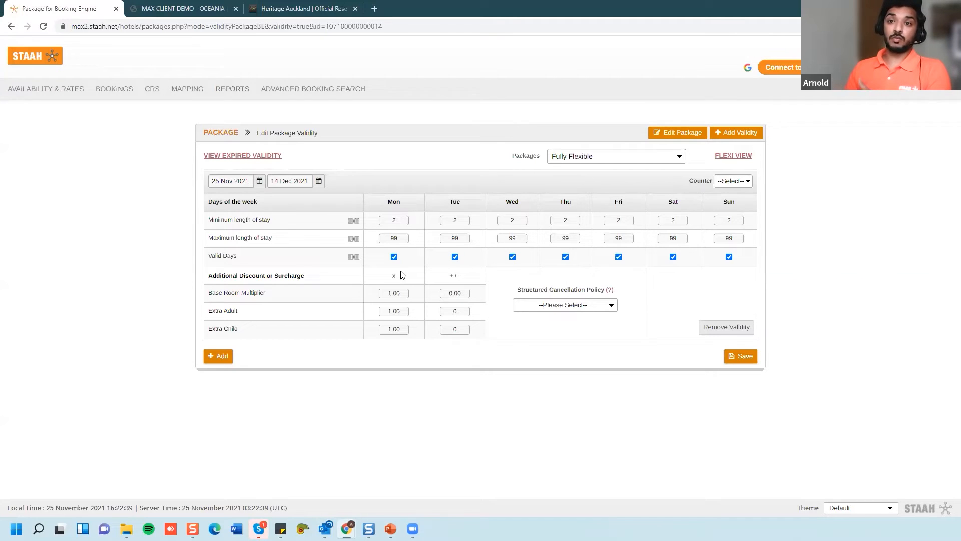
{"action": "left_click", "coordinate": [394, 258]}
{"action": "left_click", "coordinate": [394, 258]}
{"action": "left_click", "coordinate": [543, 308]}
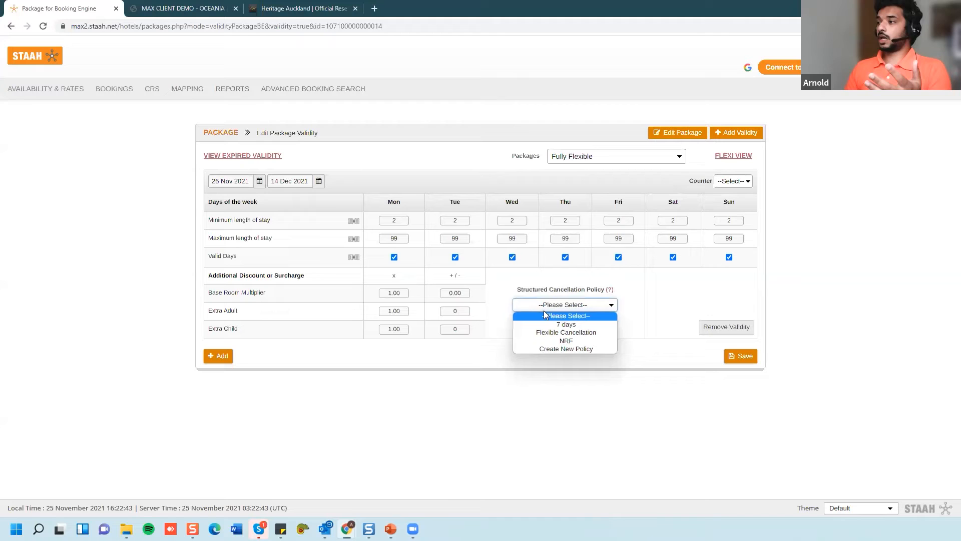
{"action": "left_click", "coordinate": [646, 292]}
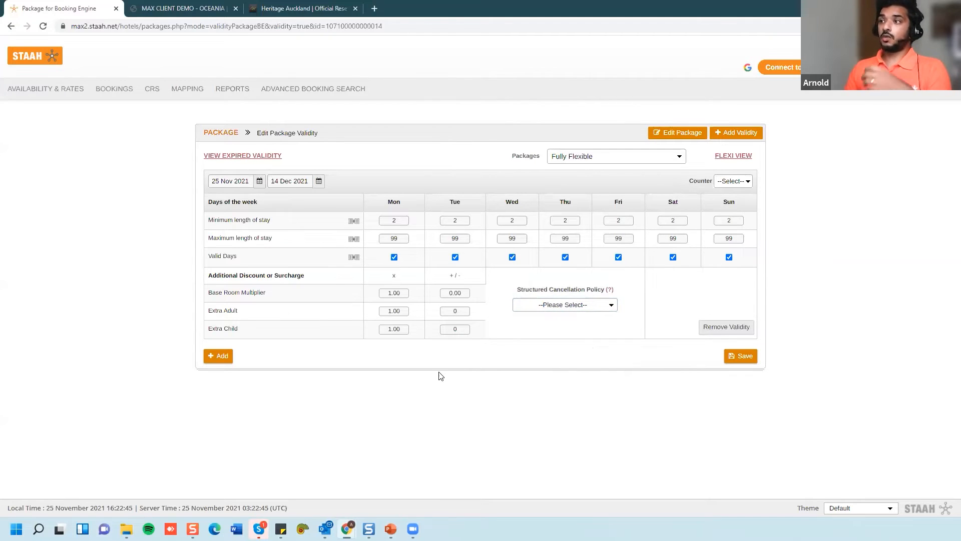
- Add a second validity period running from 1 Feb 2022 to 23 Feb 2022
{"action": "left_click", "coordinate": [220, 355]}
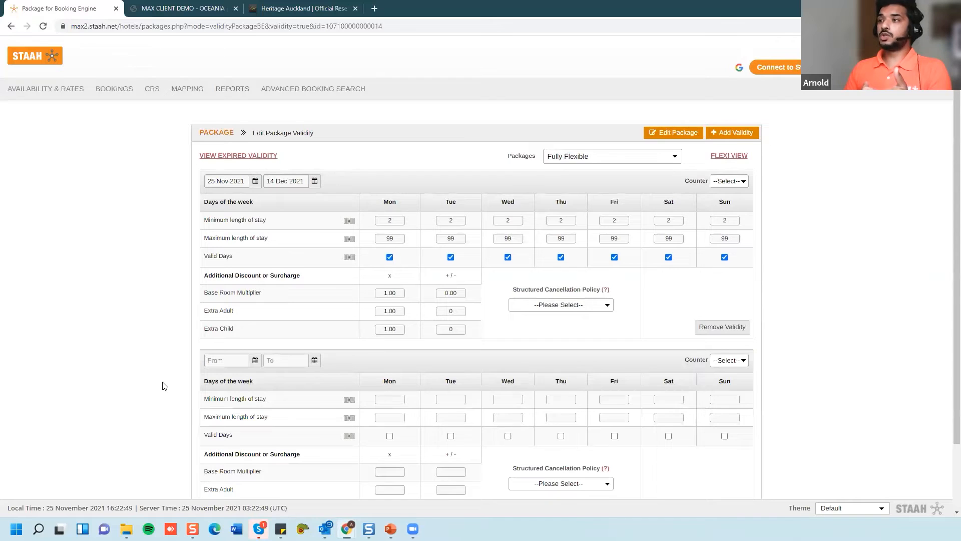
{"action": "scroll", "coordinate": [163, 385], "scroll_direction": "down", "scroll_amount": 3}
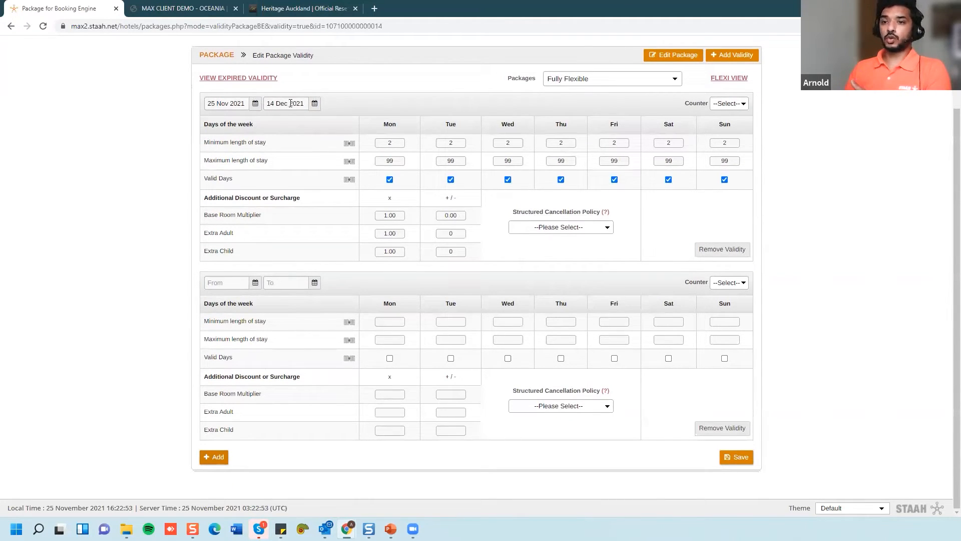
{"action": "left_click", "coordinate": [223, 284]}
{"action": "left_click", "coordinate": [283, 300]}
{"action": "left_click", "coordinate": [281, 318]}
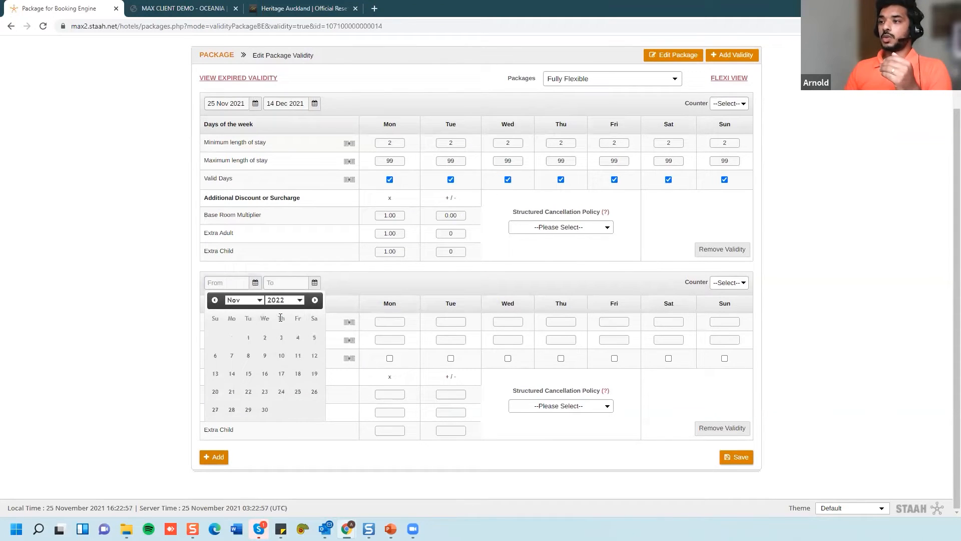
{"action": "left_click", "coordinate": [243, 300]}
{"action": "left_click", "coordinate": [242, 326]}
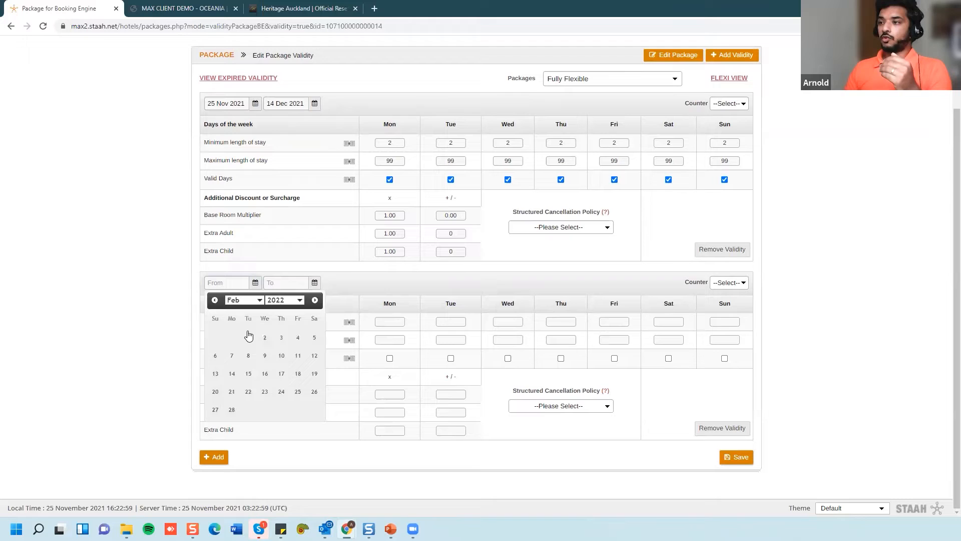
{"action": "left_click", "coordinate": [248, 337]}
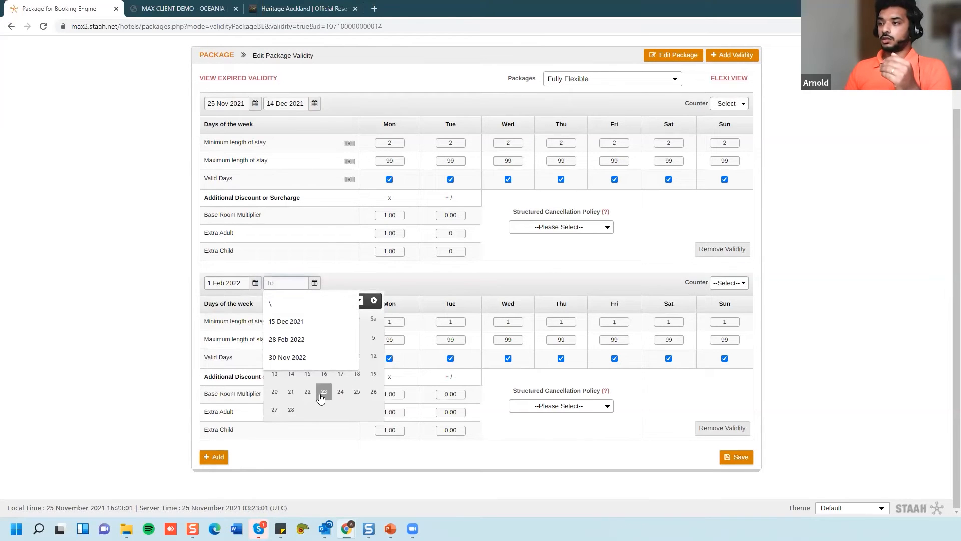
{"action": "left_click", "coordinate": [321, 396]}
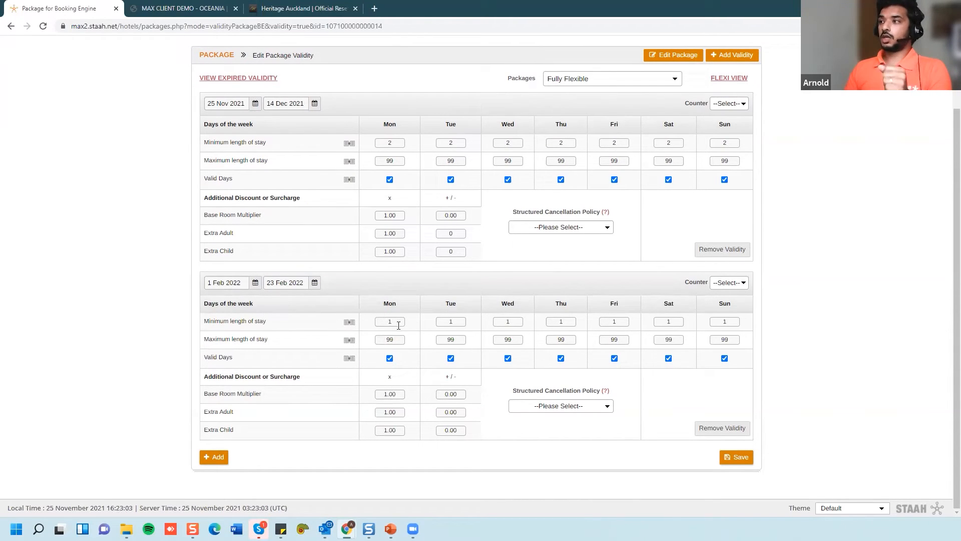
- Give it a minimum stay of 2 nights on every day and the 7 days cancellation policy
{"action": "left_click_drag", "start_coordinate": [398, 322], "coordinate": [354, 324]}
{"action": "type", "text": "2"}
{"action": "left_click", "coordinate": [349, 322]}
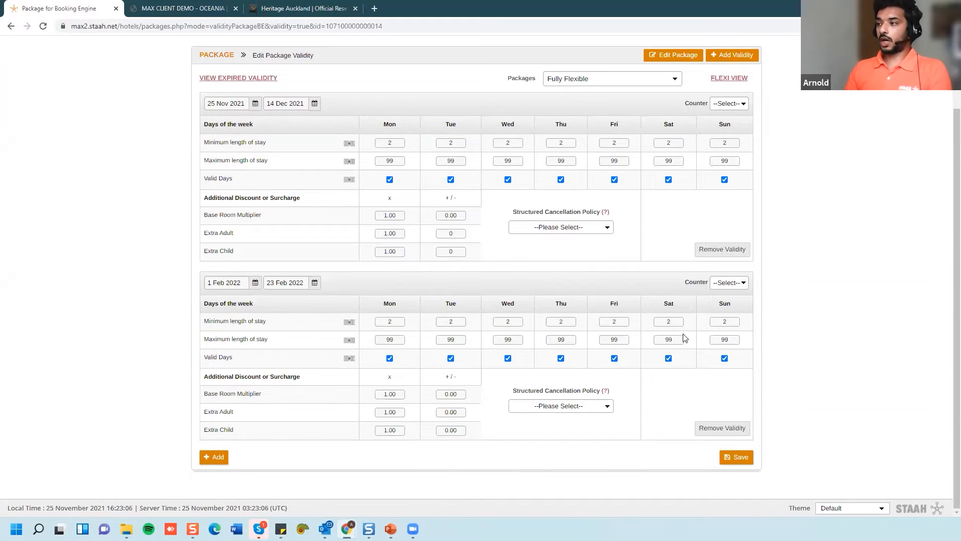
{"action": "left_click", "coordinate": [558, 408]}
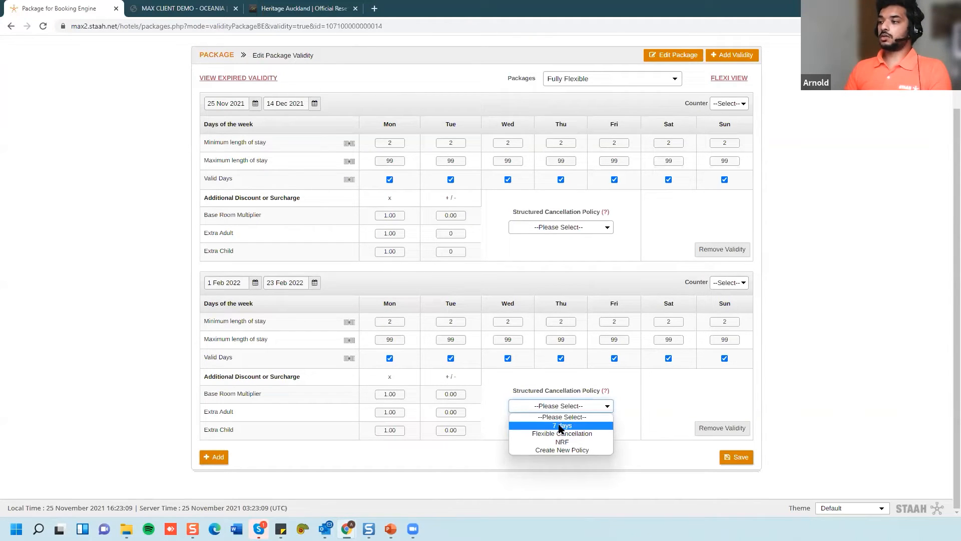
{"action": "left_click", "coordinate": [559, 427]}
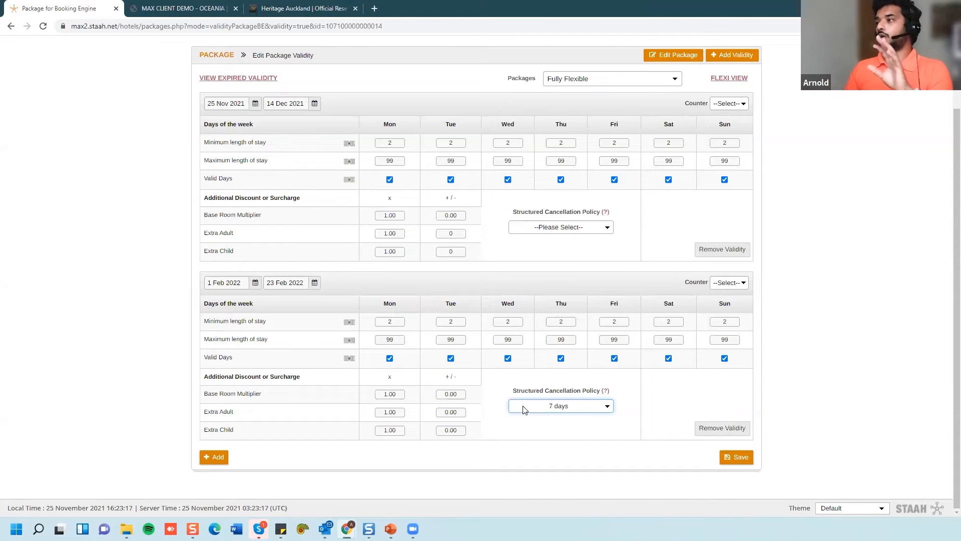
- Save both validity periods and return to the package list
{"action": "left_click", "coordinate": [734, 459]}
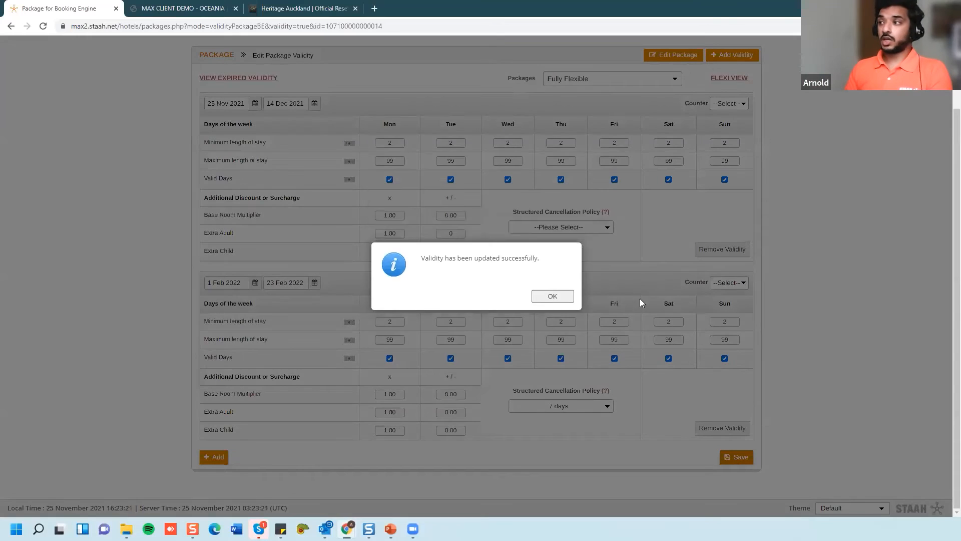
{"action": "left_click", "coordinate": [548, 296]}
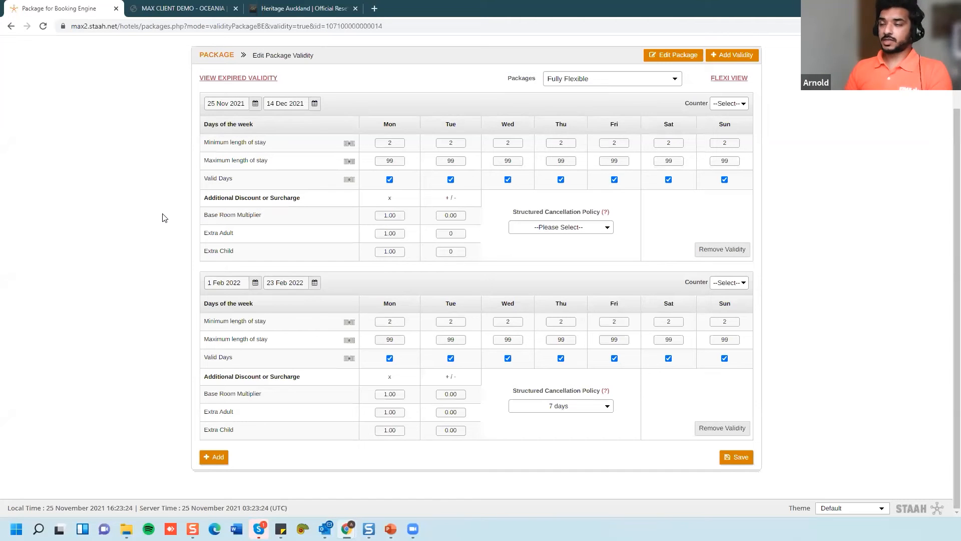
{"action": "left_click", "coordinate": [216, 55]}
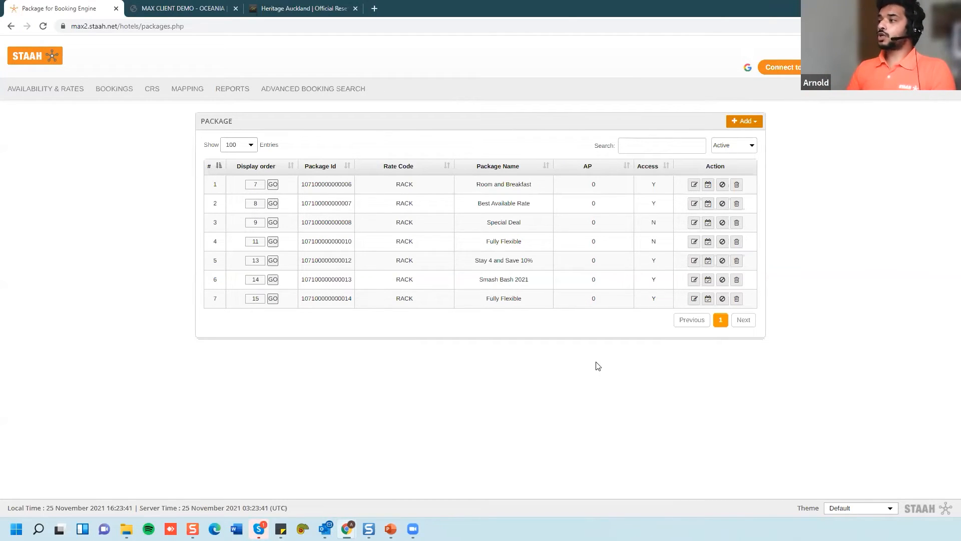
- Open the stop-sell setup for the newest Fully Flexible package
{"action": "left_click", "coordinate": [722, 301]}
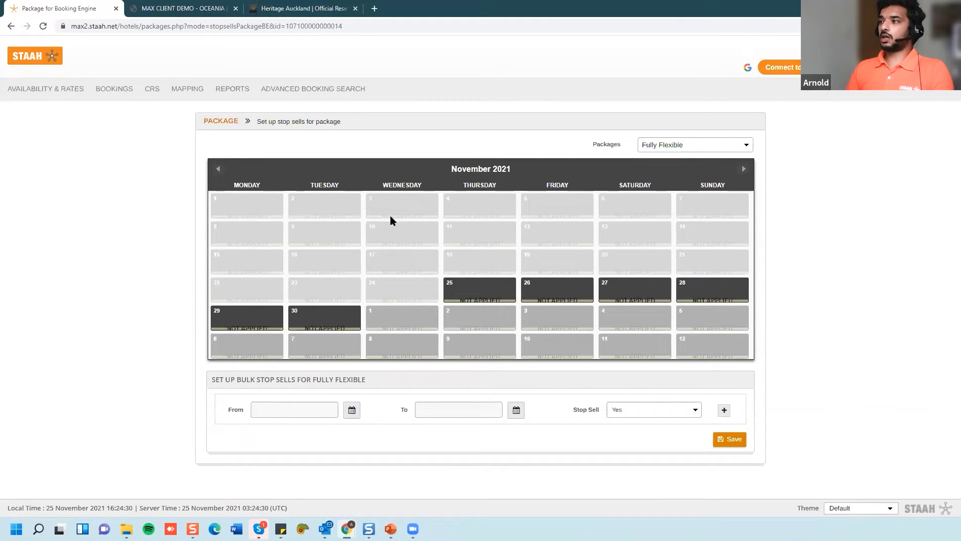
- Apply a stop sell to Fully Flexible for 25–28 November
{"action": "left_click", "coordinate": [453, 290]}
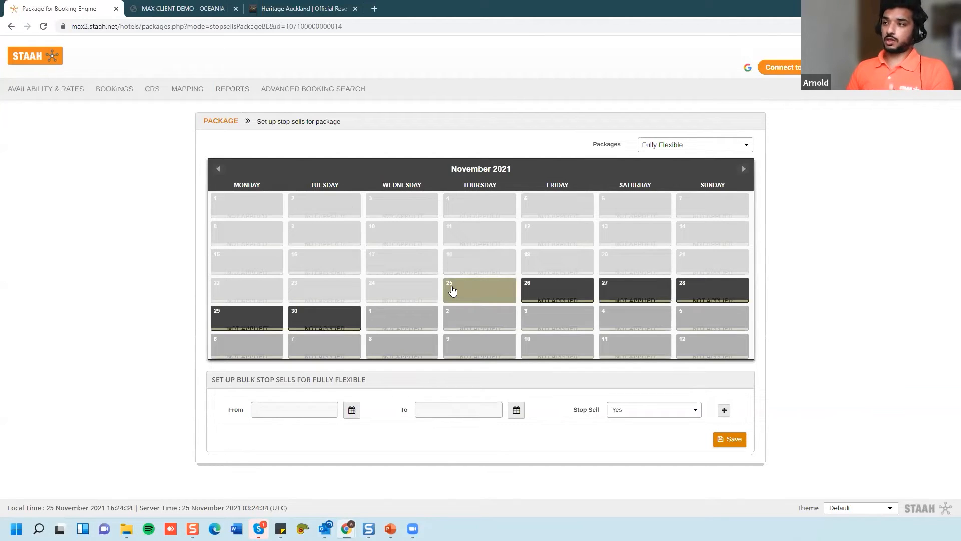
{"action": "left_click_drag", "start_coordinate": [453, 290], "coordinate": [699, 288]}
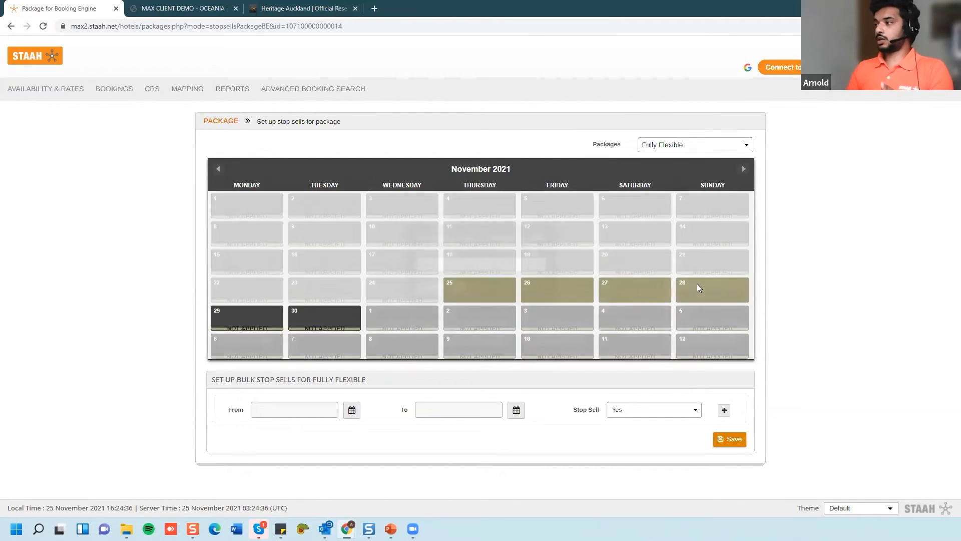
{"action": "left_click", "coordinate": [429, 288]}
{"action": "key", "text": "Return"}
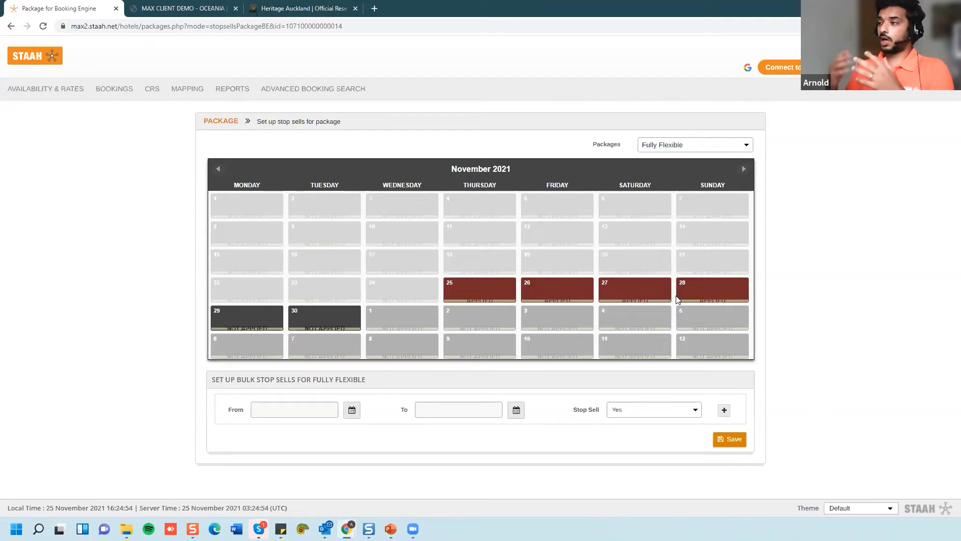
- Lift the 25–28 November stop sell by setting Stop Sell to No
{"action": "left_click", "coordinate": [475, 291]}
{"action": "left_click", "coordinate": [701, 290]}
{"action": "left_click", "coordinate": [459, 265]}
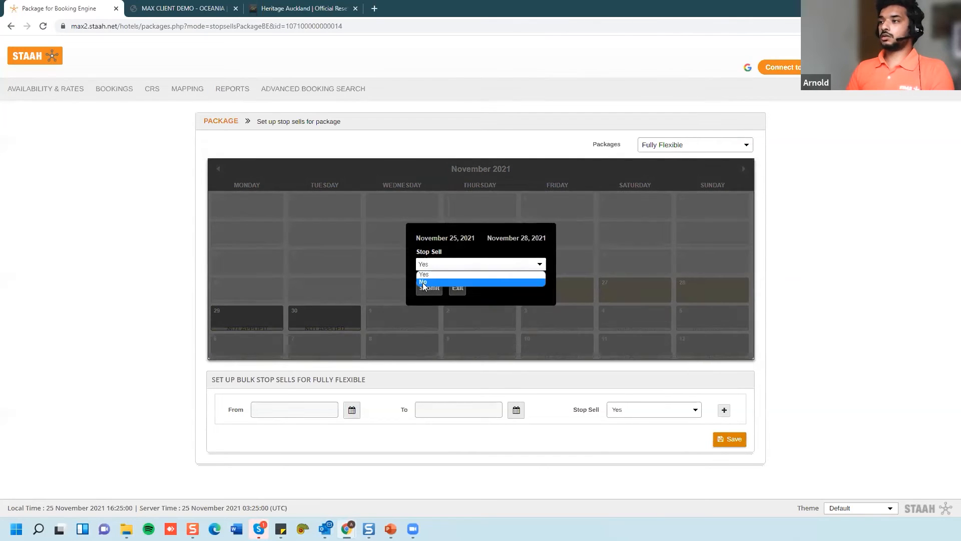
{"action": "left_click", "coordinate": [423, 283]}
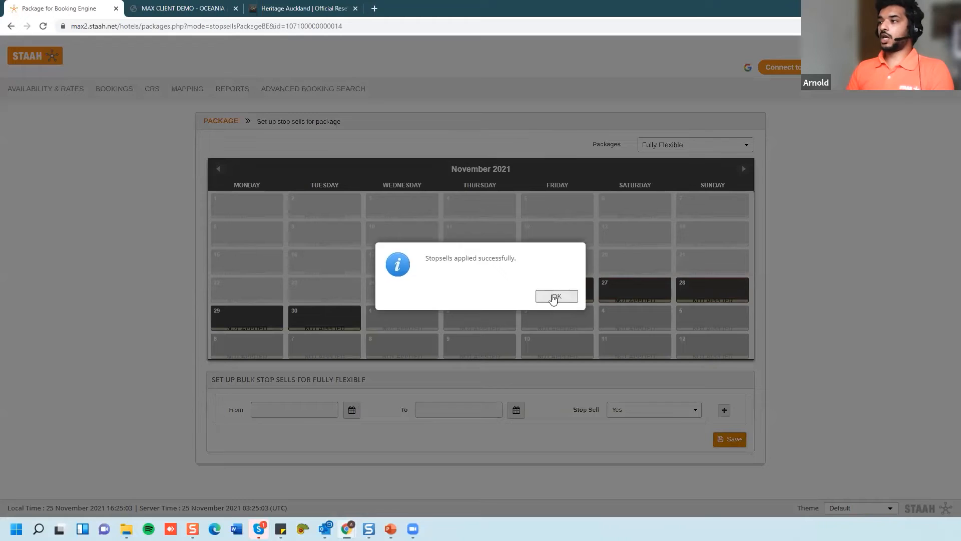
{"action": "left_click", "coordinate": [553, 298]}
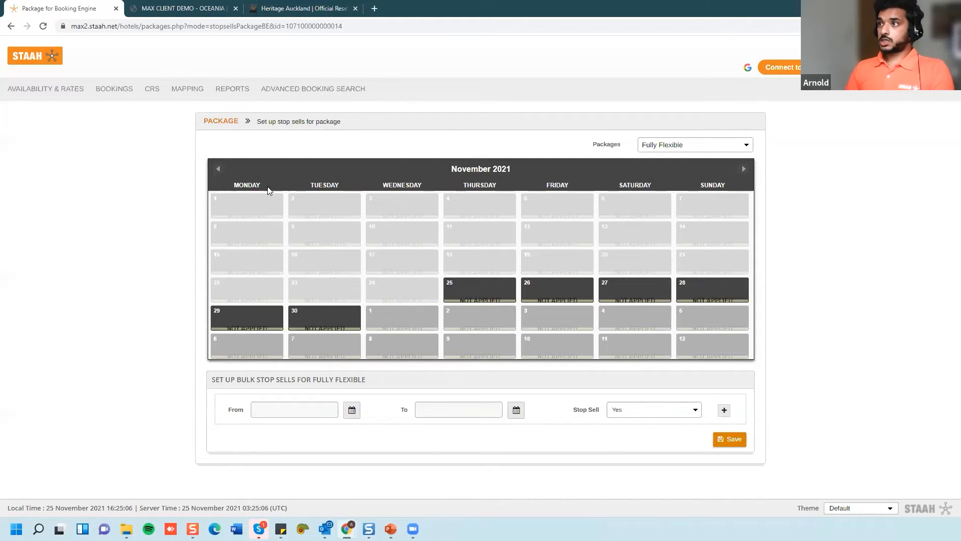
- Return to the package list and present the 'Setup a Package in 4 Easy Steps' slide full screen
{"action": "left_click", "coordinate": [220, 122]}
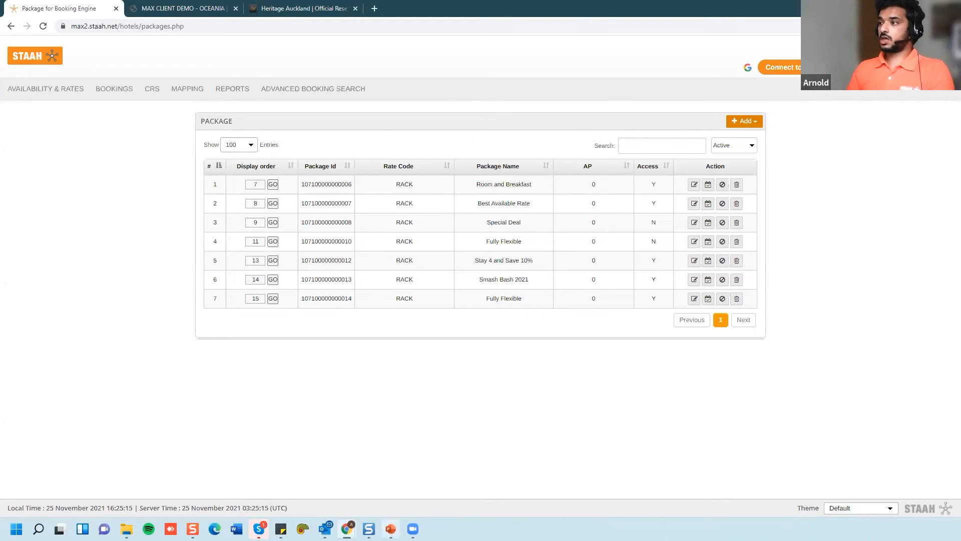
{"action": "key", "text": "alt+Tab"}
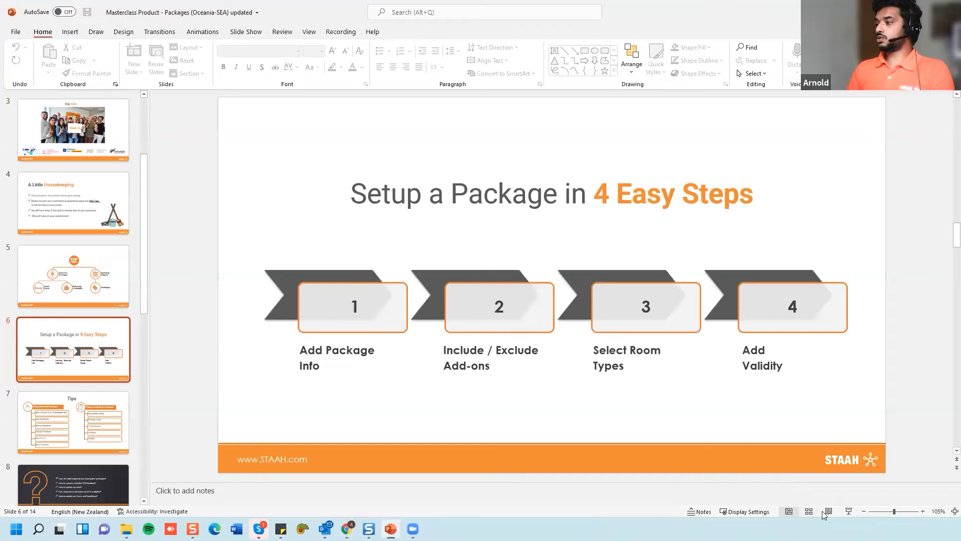
{"action": "left_click", "coordinate": [847, 511]}
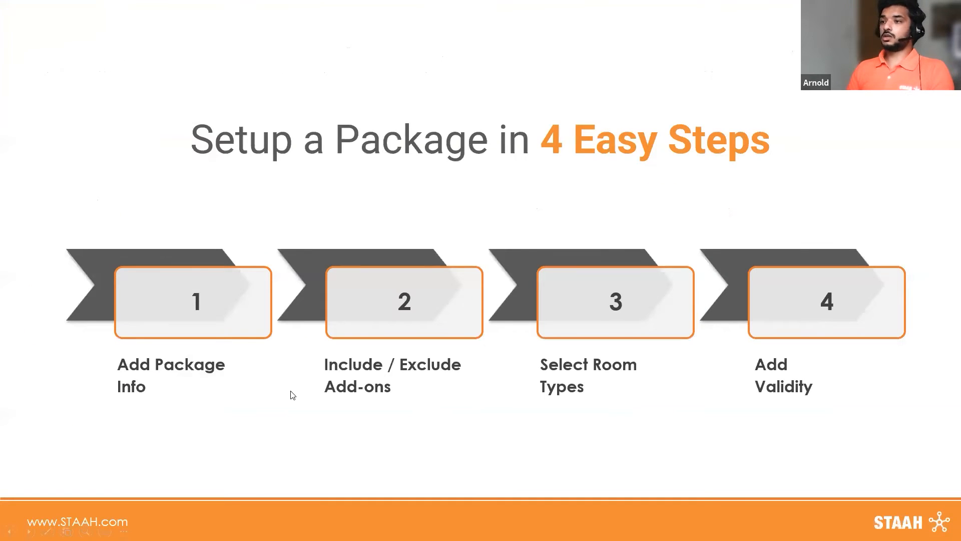
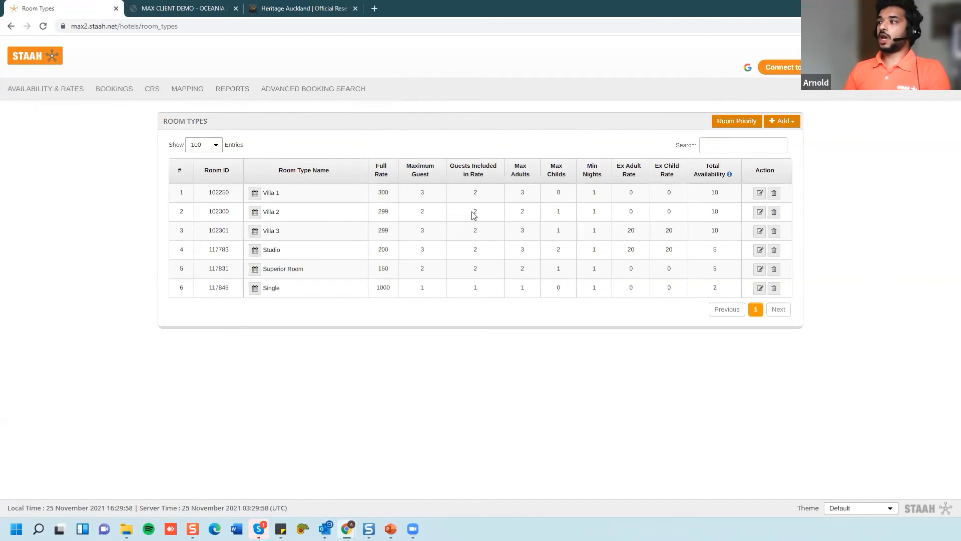
- Add the 'property' photo to Villa 1's Other Room Images, save the room type, then go to Packages
{"action": "left_click", "coordinate": [759, 194]}
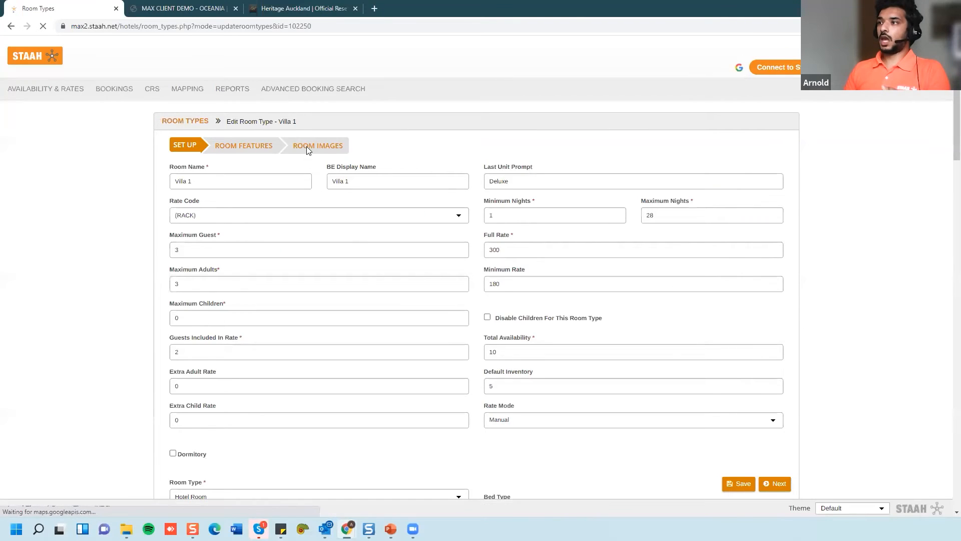
{"action": "left_click", "coordinate": [324, 148]}
{"action": "left_click", "coordinate": [244, 313]}
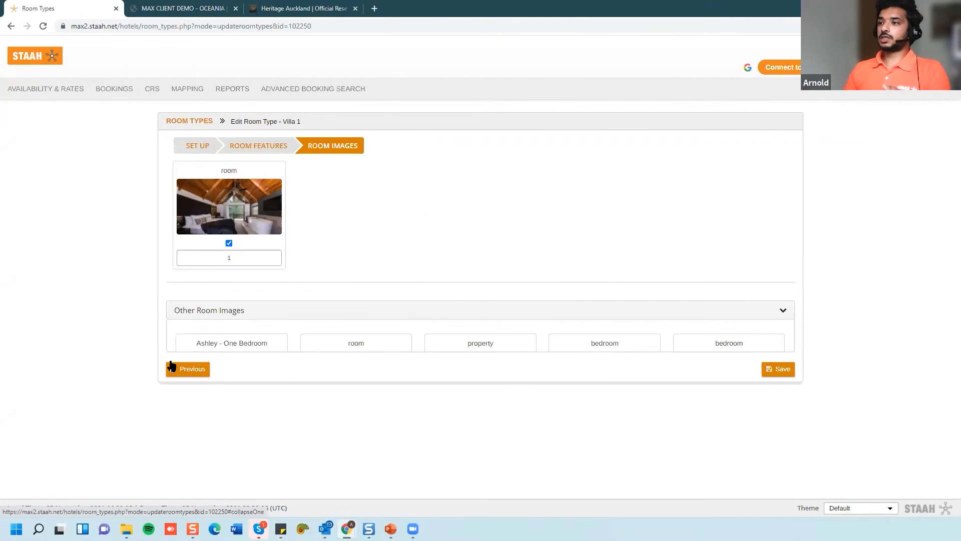
{"action": "scroll", "coordinate": [214, 313], "scroll_direction": "down", "scroll_amount": 3}
{"action": "left_click", "coordinate": [476, 265]}
{"action": "scroll", "coordinate": [682, 448], "scroll_direction": "down", "scroll_amount": 2}
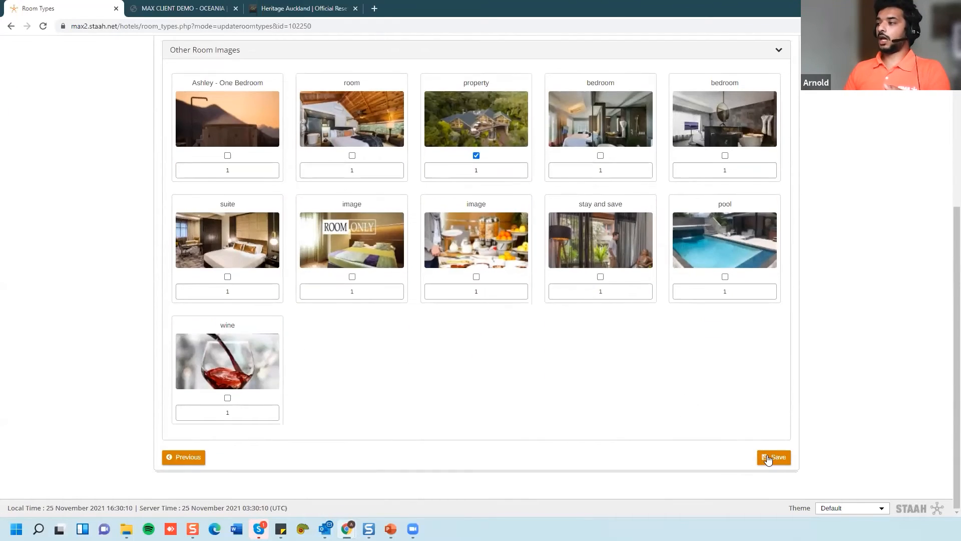
{"action": "left_click", "coordinate": [768, 457]}
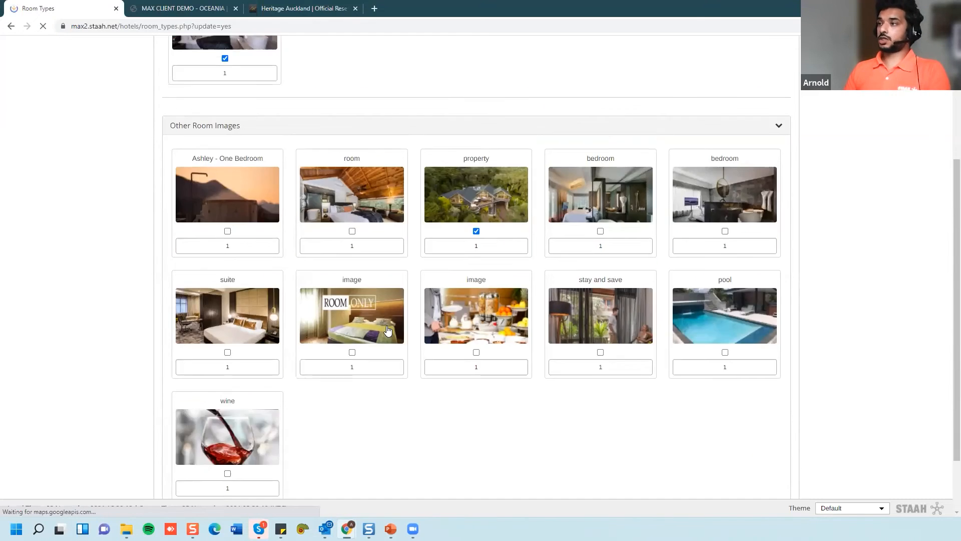
{"action": "scroll", "coordinate": [388, 330], "scroll_direction": "up", "scroll_amount": 2}
{"action": "scroll", "coordinate": [388, 331], "scroll_direction": "down", "scroll_amount": 1}
{"action": "scroll", "coordinate": [388, 331], "scroll_direction": "up", "scroll_amount": 1}
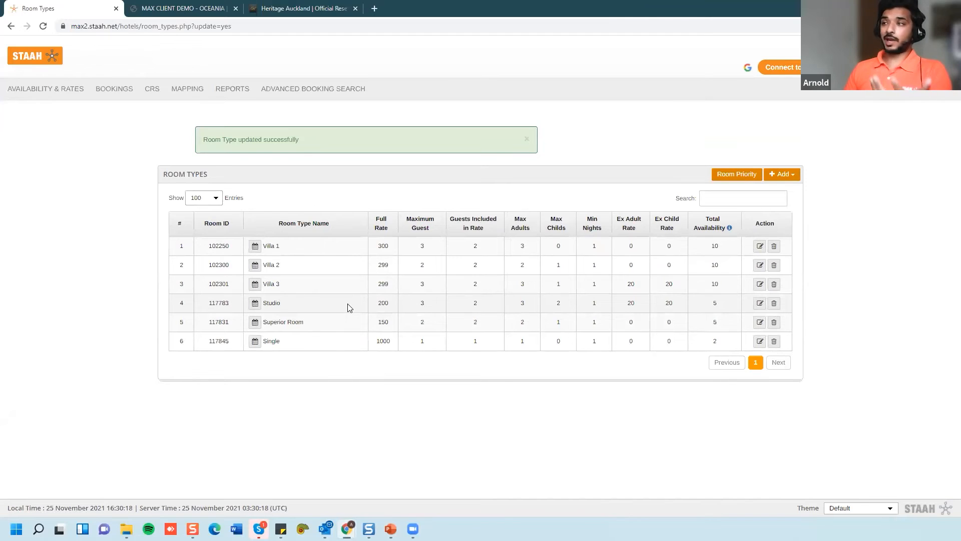
{"action": "mouse_move", "coordinate": [942, 64]}
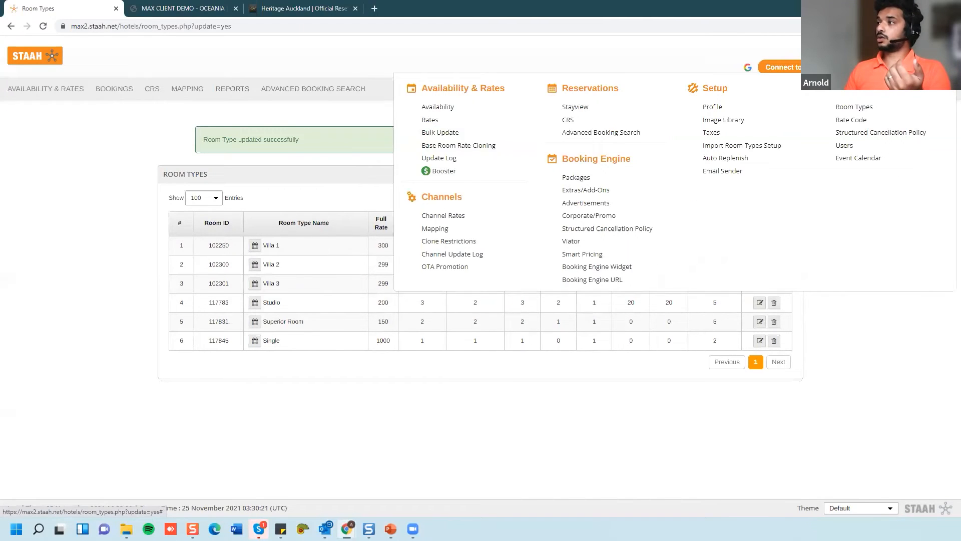
{"action": "left_click", "coordinate": [572, 180]}
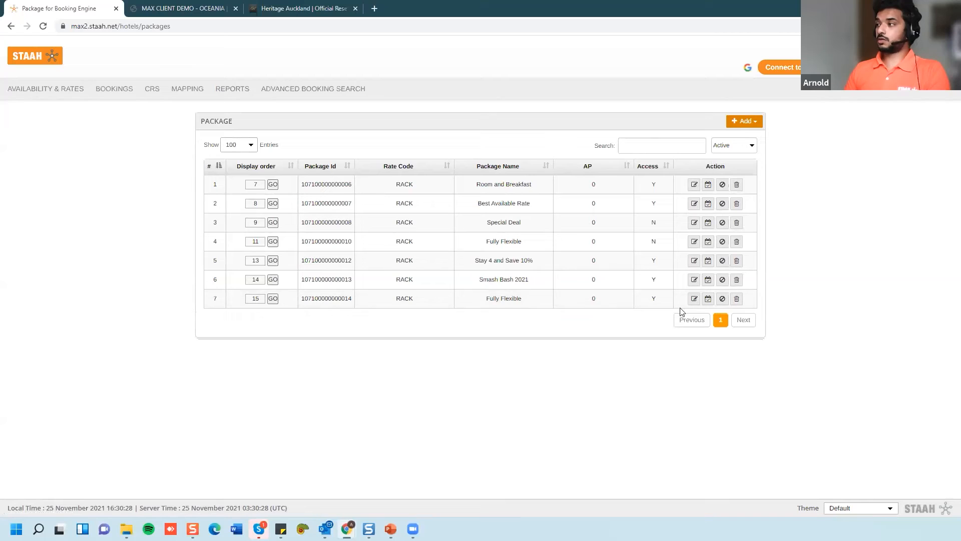
- Set the ROOM ONLY library photo as package 7's image and save, briefly showing the slide
{"action": "left_click", "coordinate": [694, 298]}
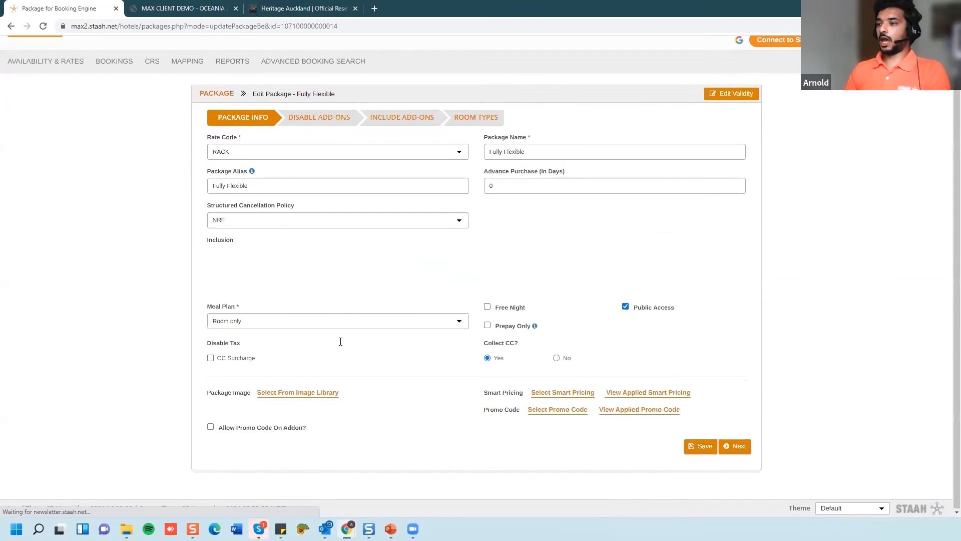
{"action": "scroll", "coordinate": [350, 364], "scroll_direction": "down", "scroll_amount": 3}
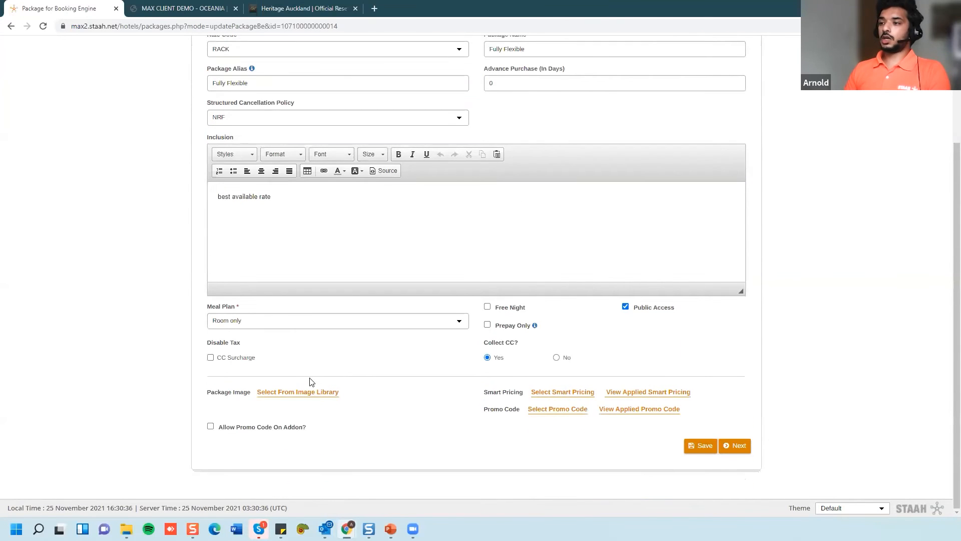
{"action": "left_click", "coordinate": [284, 392]}
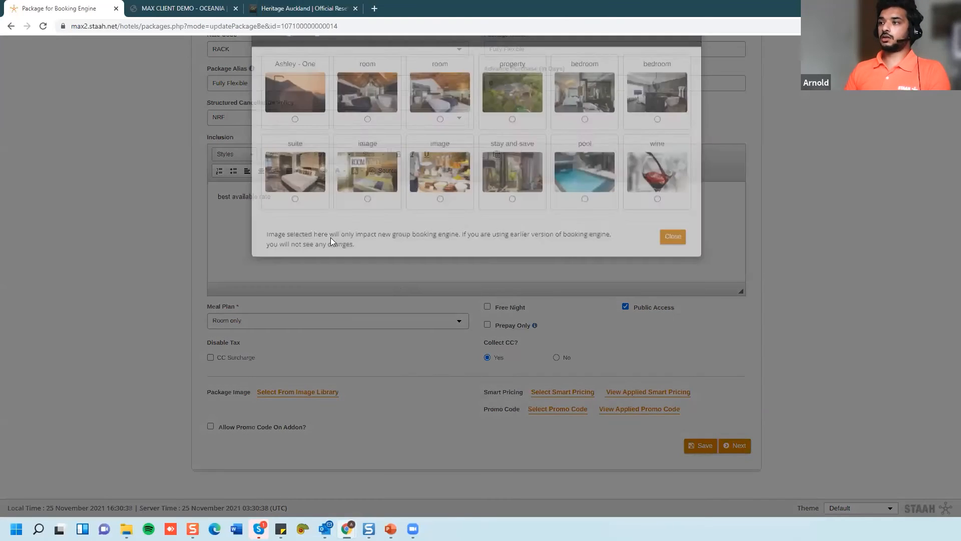
{"action": "left_click", "coordinate": [368, 234]}
{"action": "left_click", "coordinate": [673, 272]}
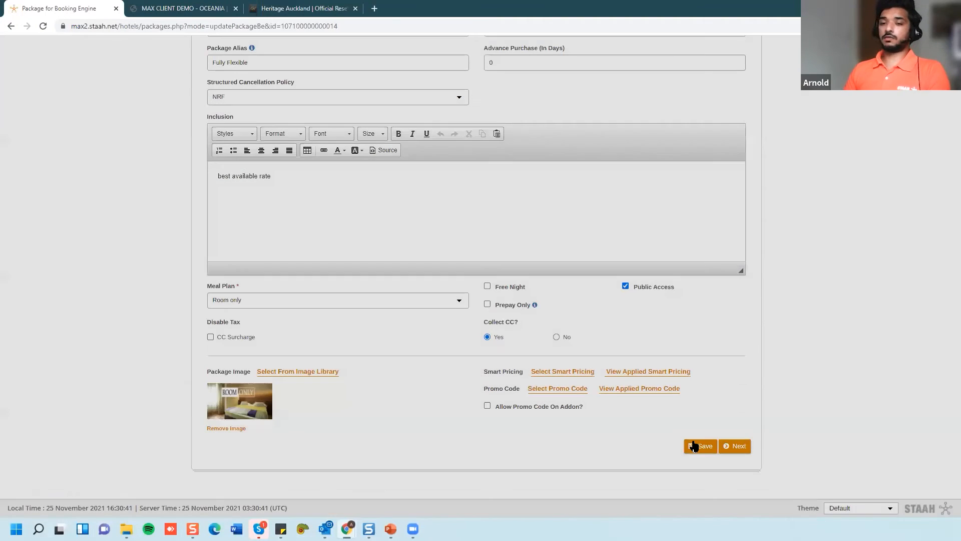
{"action": "left_click", "coordinate": [694, 445]}
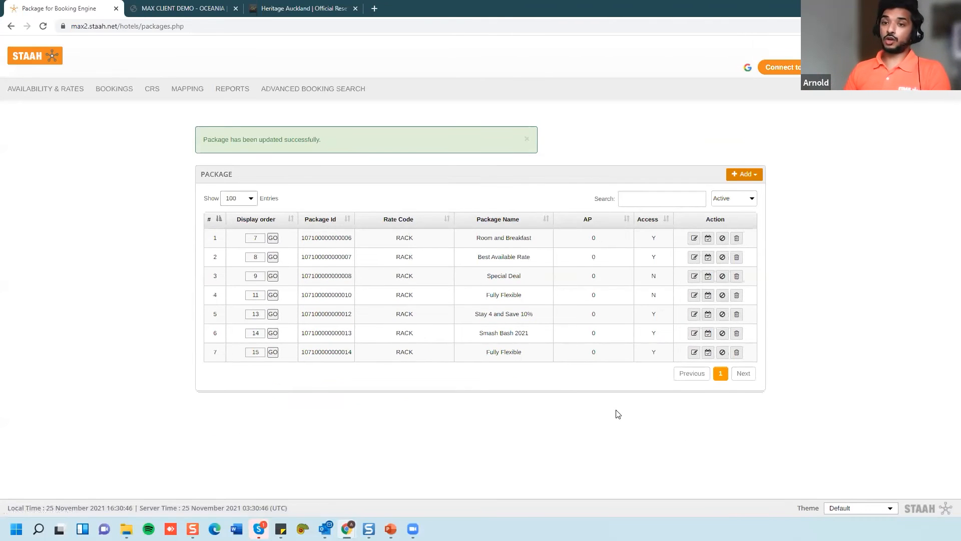
{"action": "left_click", "coordinate": [390, 528]}
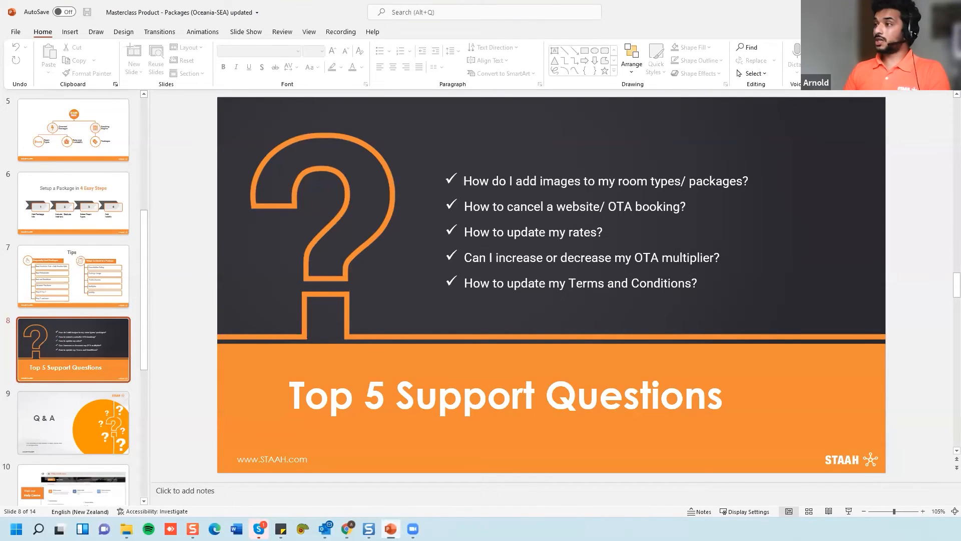
{"action": "left_click", "coordinate": [391, 529]}
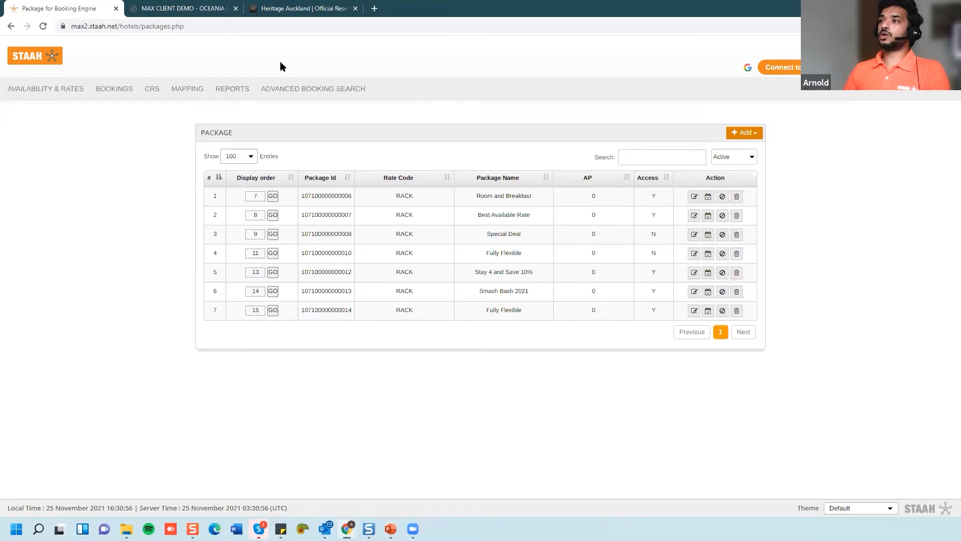
- Cancel the 25 Nov 2021 website booking from Advanced Booking Search, confirming with the security password
{"action": "left_click", "coordinate": [304, 89]}
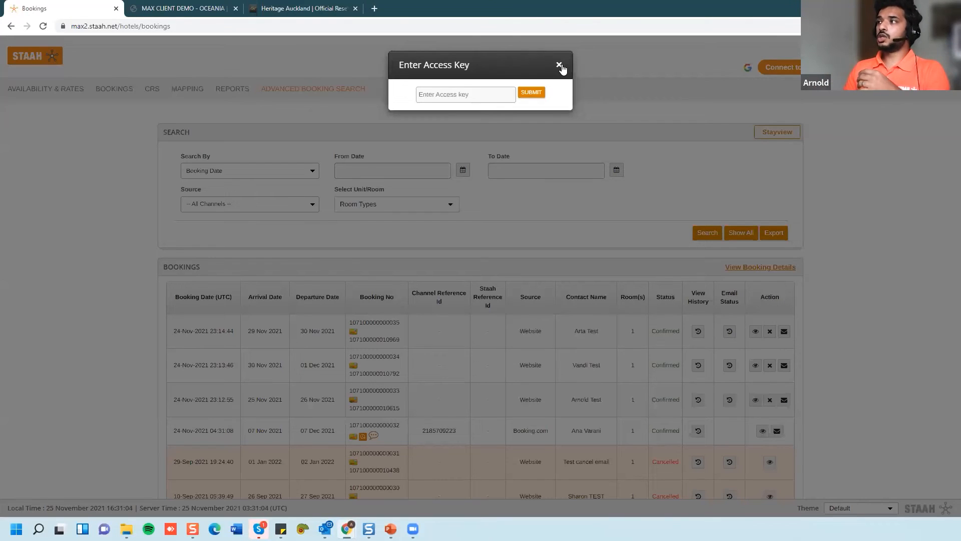
{"action": "left_click", "coordinate": [559, 66]}
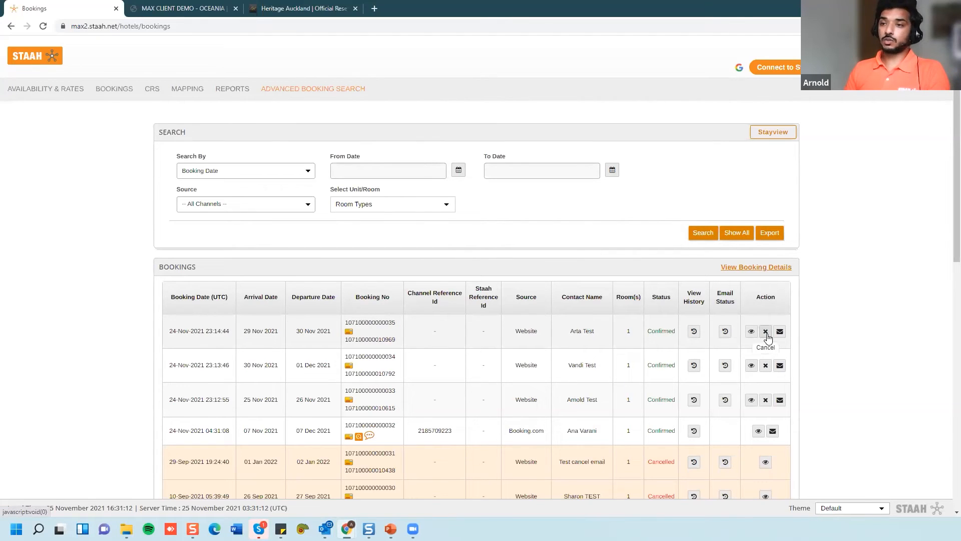
{"action": "left_click", "coordinate": [766, 399]}
{"action": "left_click", "coordinate": [432, 269]}
{"action": "type", "text": "staah123"}
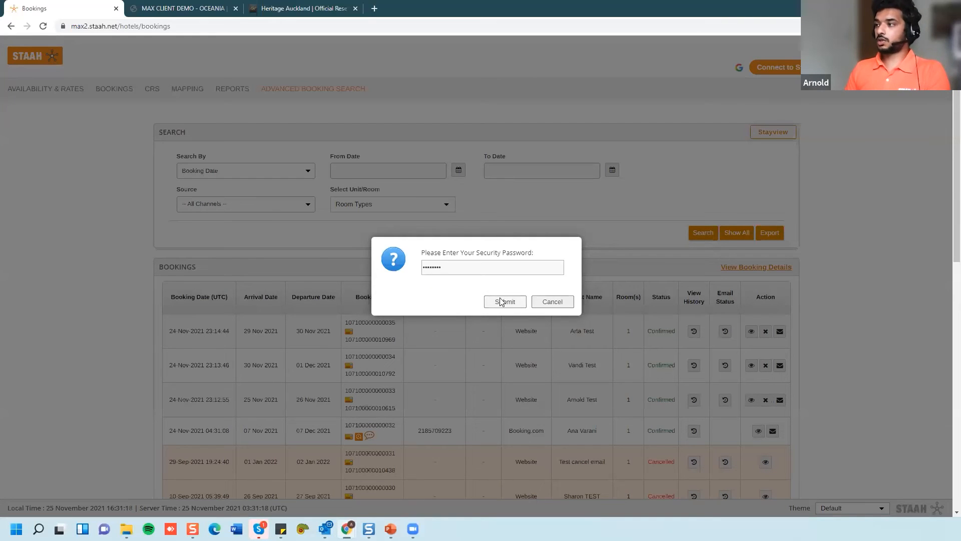
{"action": "left_click", "coordinate": [504, 302]}
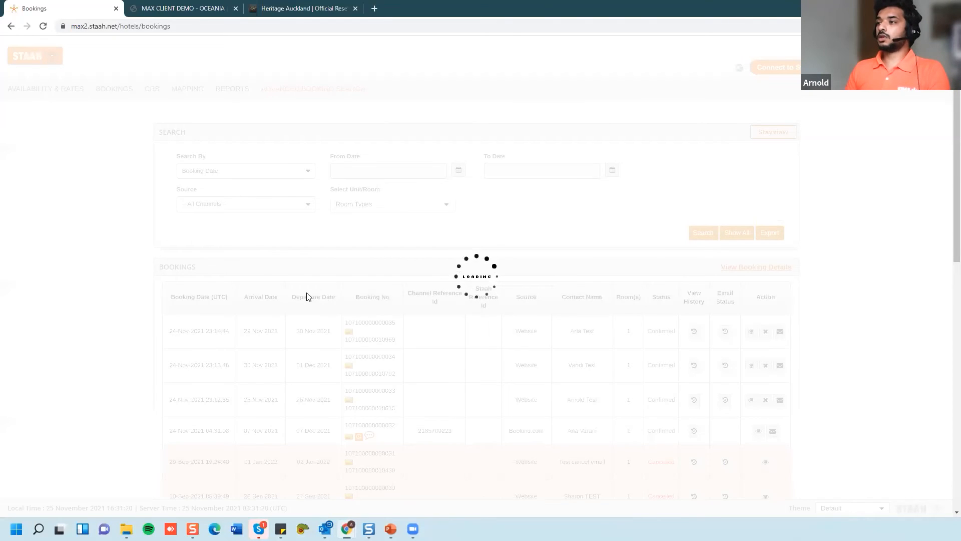
{"action": "key", "text": "Return"}
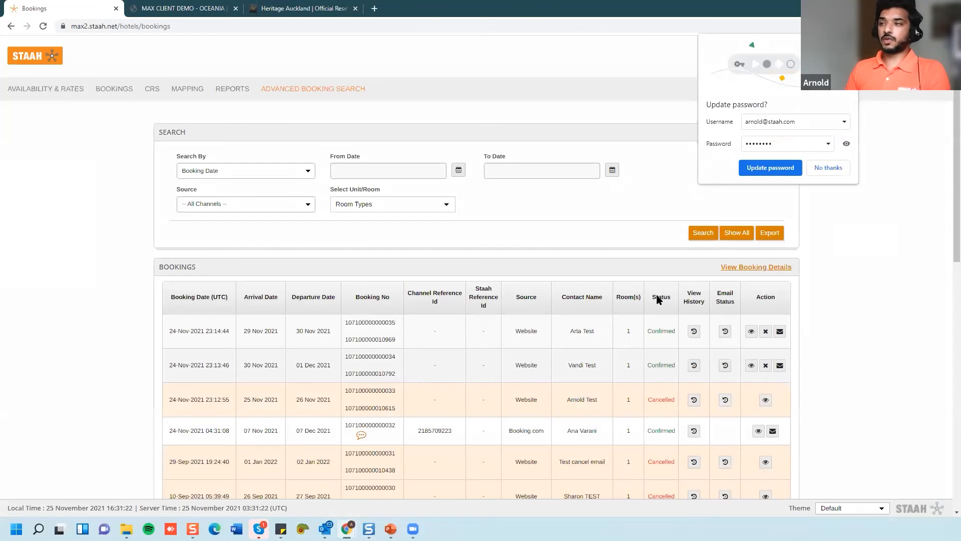
{"action": "left_click", "coordinate": [829, 168]}
- Show the presentation slides, then go to Availability & Rates
{"action": "scroll", "coordinate": [380, 425], "scroll_direction": "down", "scroll_amount": 1}
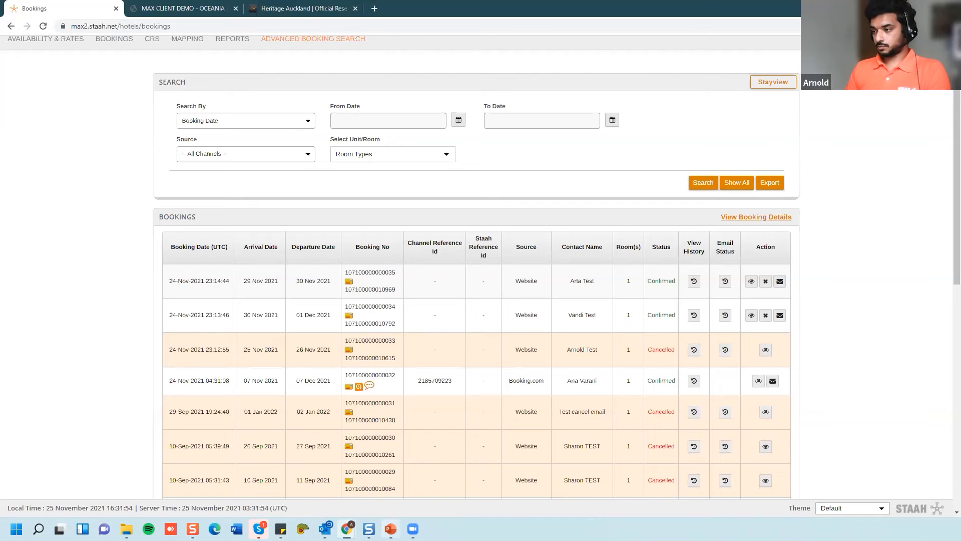
{"action": "left_click", "coordinate": [391, 529]}
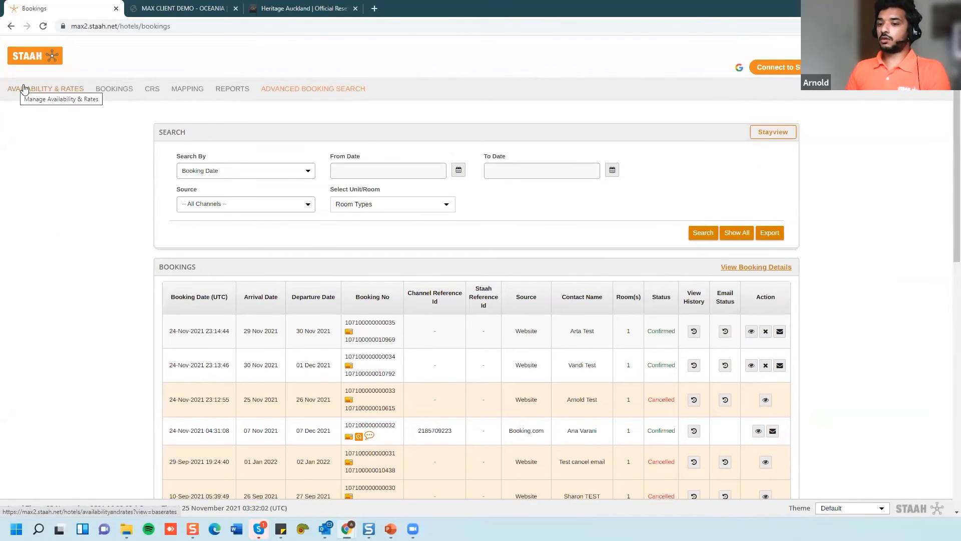
{"action": "left_click", "coordinate": [29, 88]}
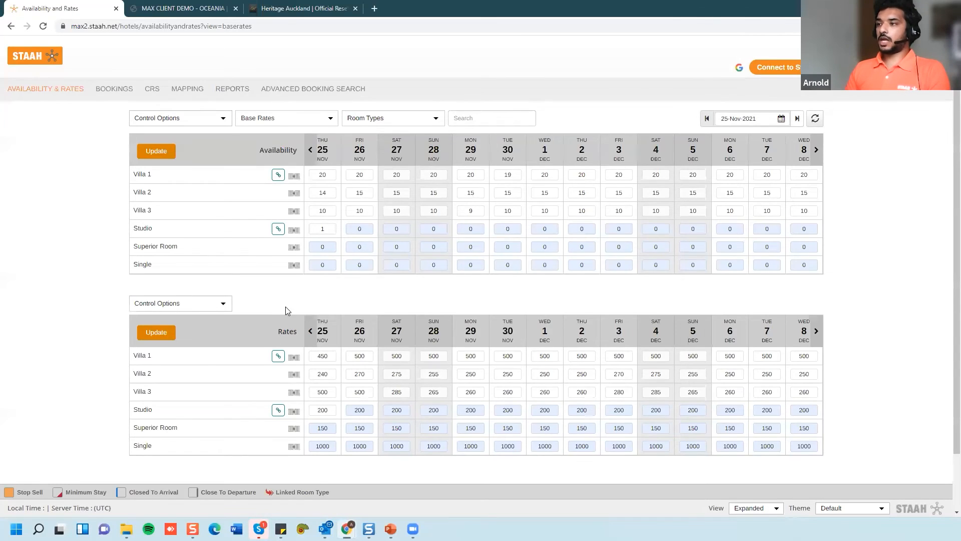
- Set the 25 Nov rates to 455 for Villa 1 and 220 for Villa 2, and update
{"action": "scroll", "coordinate": [286, 307], "scroll_direction": "down", "scroll_amount": 2}
{"action": "left_click_drag", "start_coordinate": [329, 292], "coordinate": [302, 297]}
{"action": "type", "text": "455"}
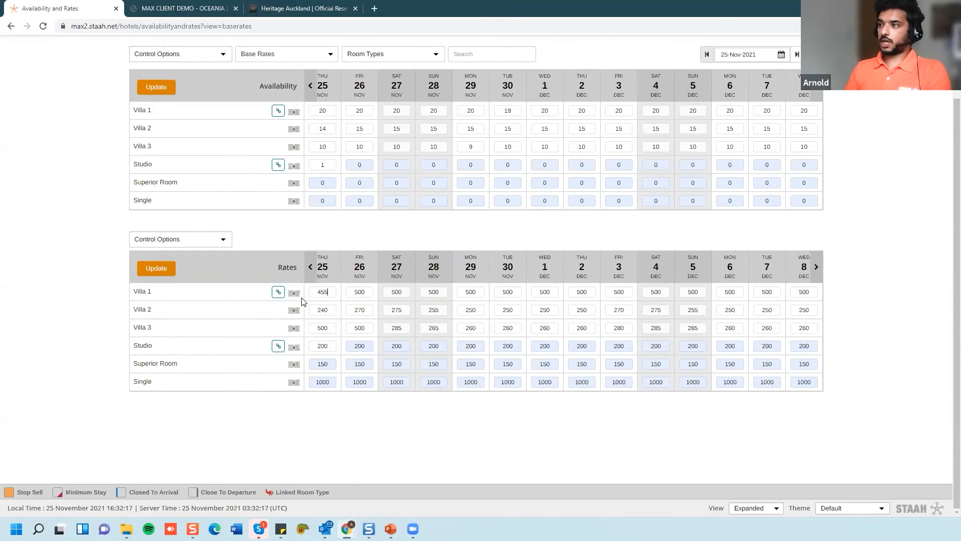
{"action": "key", "text": "Tab"}
{"action": "type", "text": "220"}
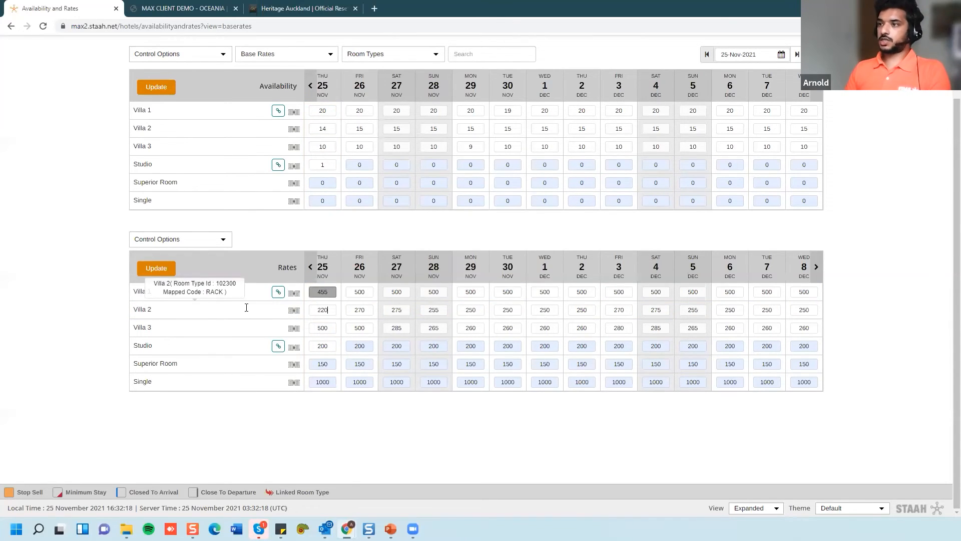
{"action": "left_click", "coordinate": [153, 268]}
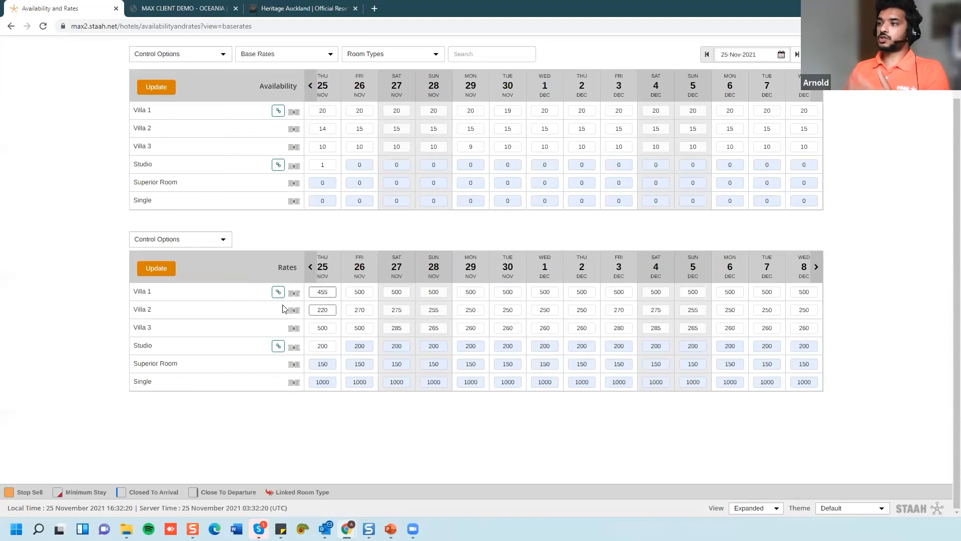
{"action": "key", "text": "Return"}
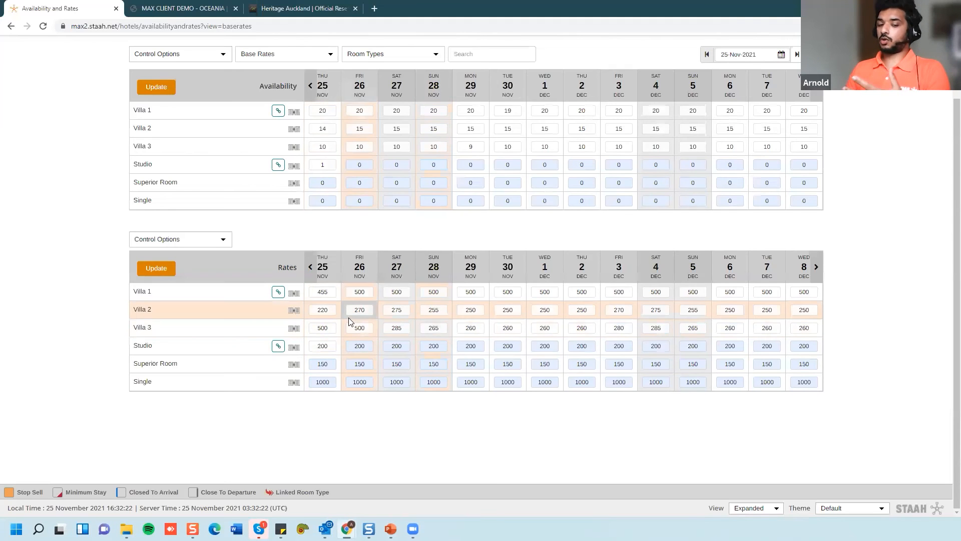
- Open Bulk Update from the menu on its Rates tab
{"action": "scroll", "coordinate": [650, 298], "scroll_direction": "up", "scroll_amount": 2}
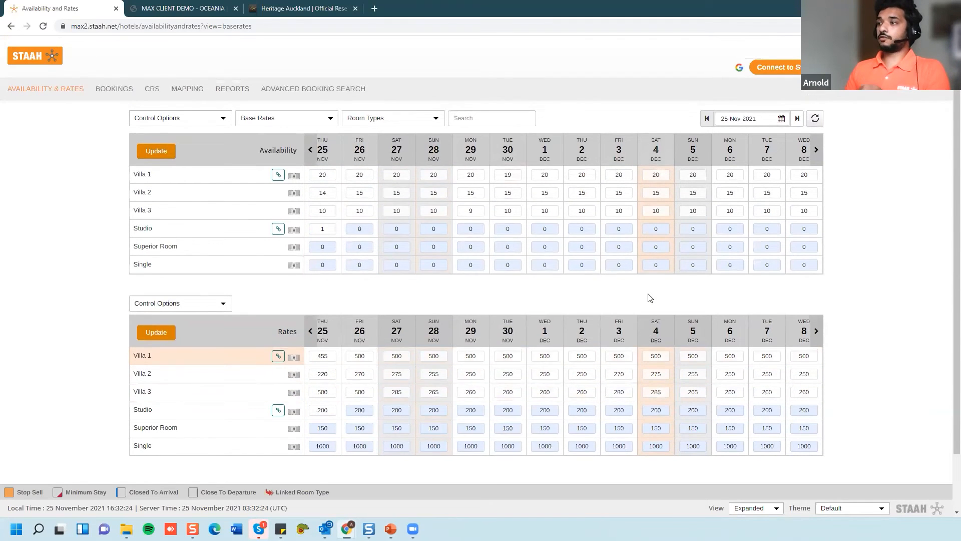
{"action": "mouse_move", "coordinate": [939, 67]}
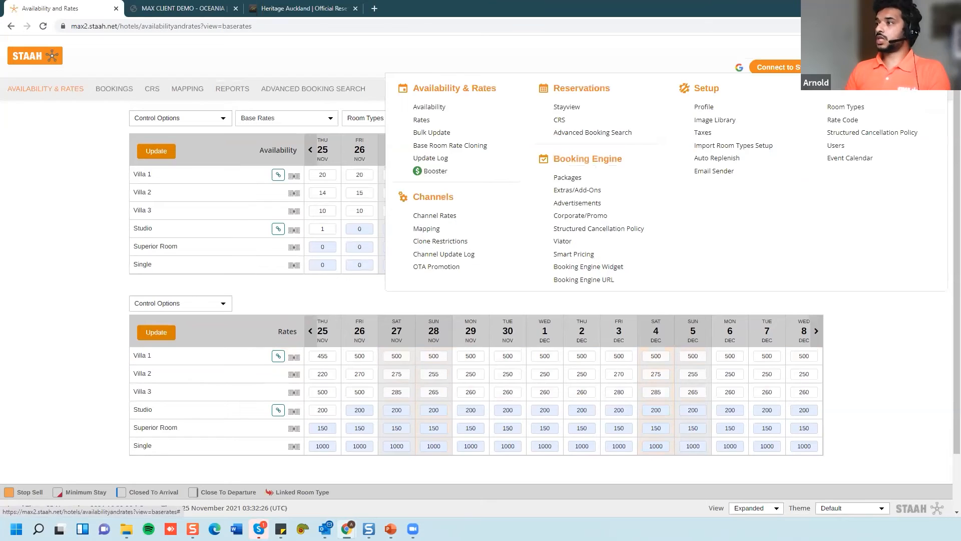
{"action": "left_click", "coordinate": [424, 133]}
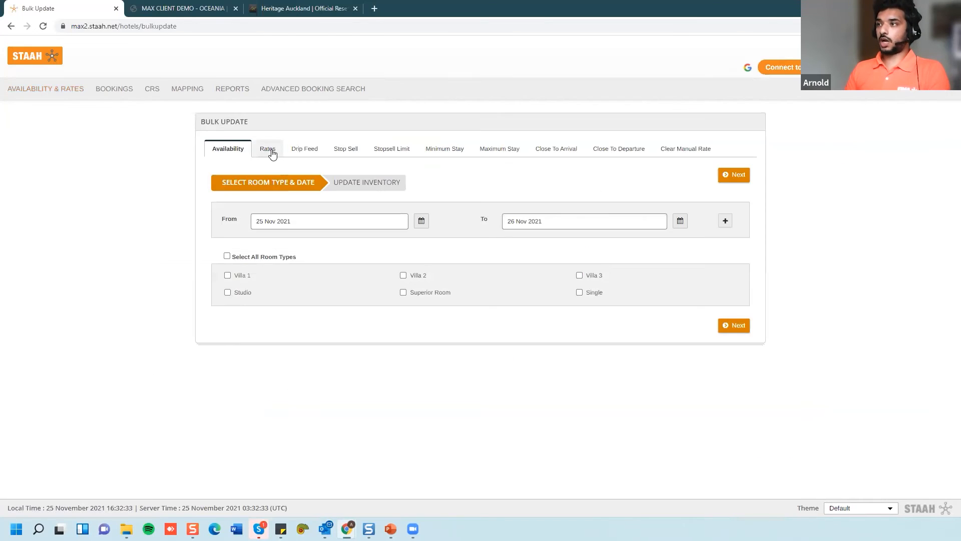
{"action": "left_click", "coordinate": [266, 150]}
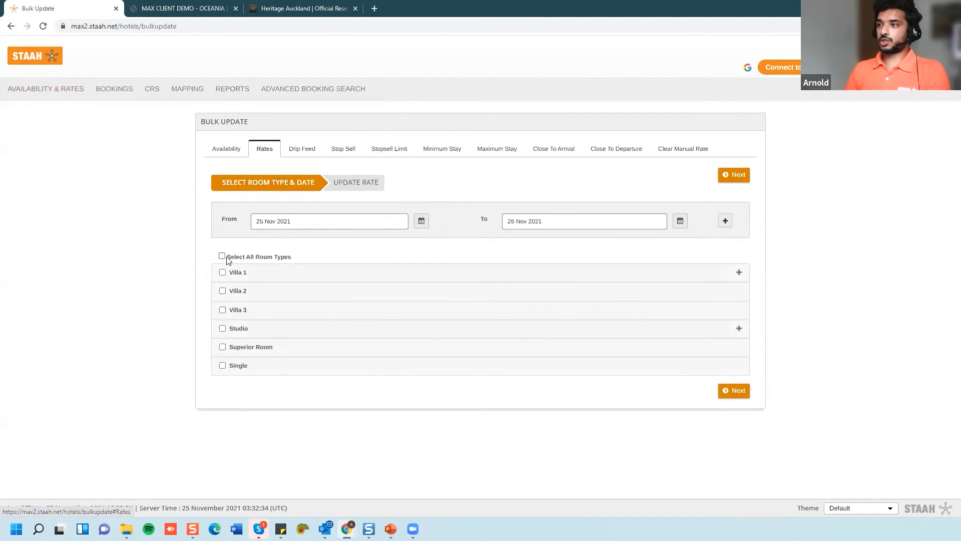
- Set bulk rate dates to 25–30 Nov plus 01–02 Dec 2021 for all room types, and continue
{"action": "left_click", "coordinate": [629, 215]}
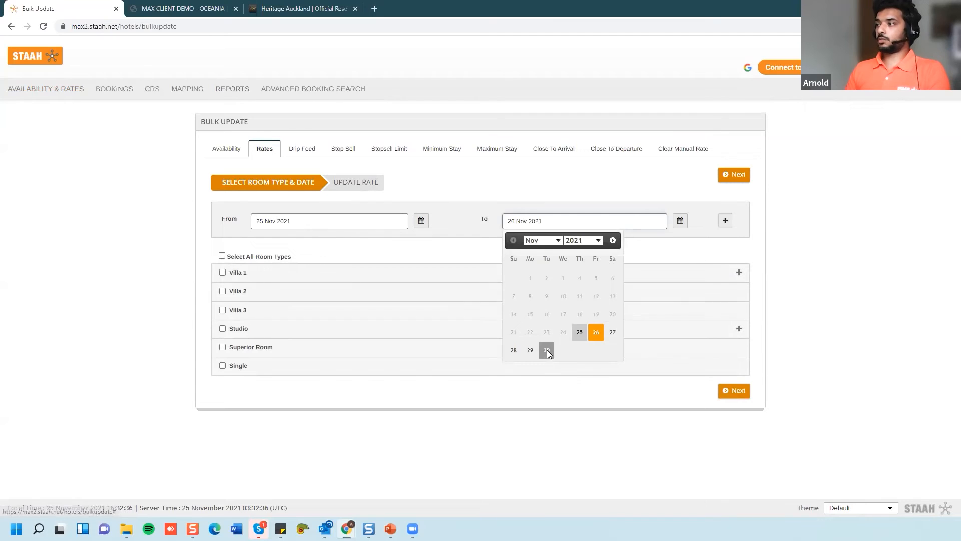
{"action": "left_click", "coordinate": [546, 350]}
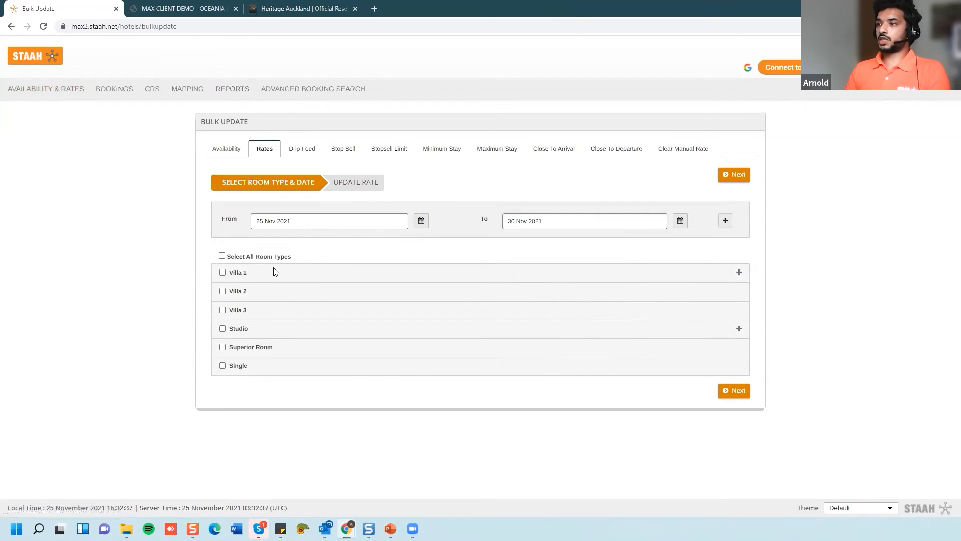
{"action": "left_click", "coordinate": [726, 221]}
{"action": "left_click", "coordinate": [221, 283]}
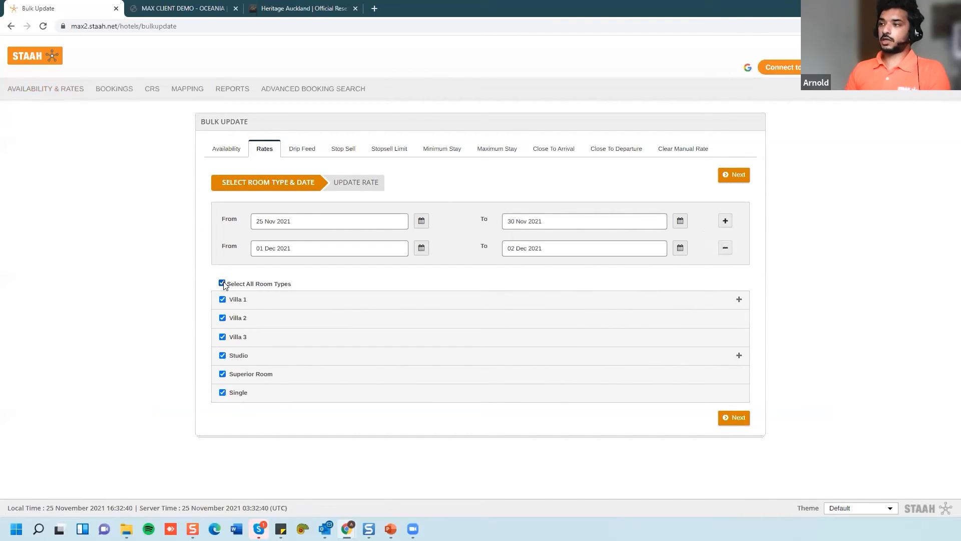
{"action": "left_click", "coordinate": [732, 418]}
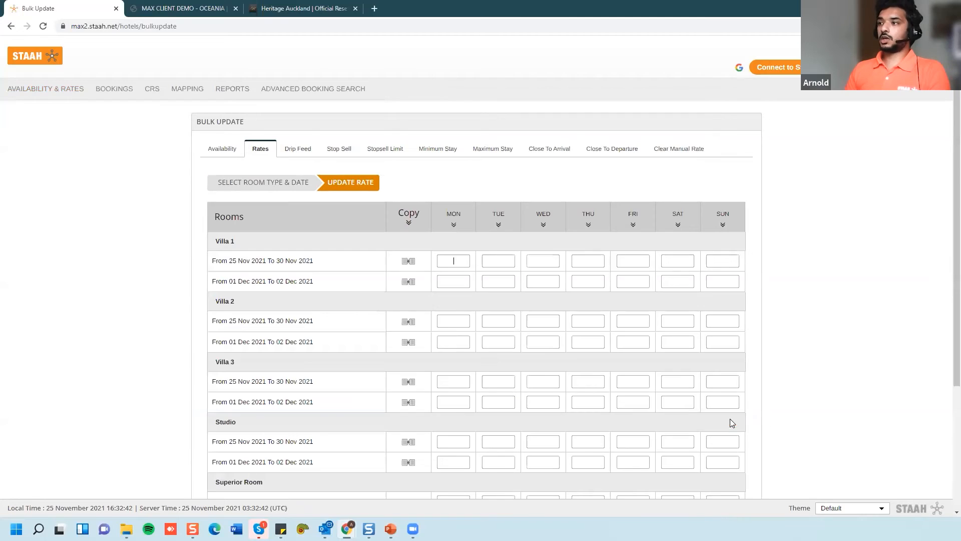
- Copy Villa 1's 250 rate across 25–30 Nov and 300 across 01–02 Dec for every weekday
{"action": "left_click", "coordinate": [409, 263]}
{"action": "left_click", "coordinate": [455, 277]}
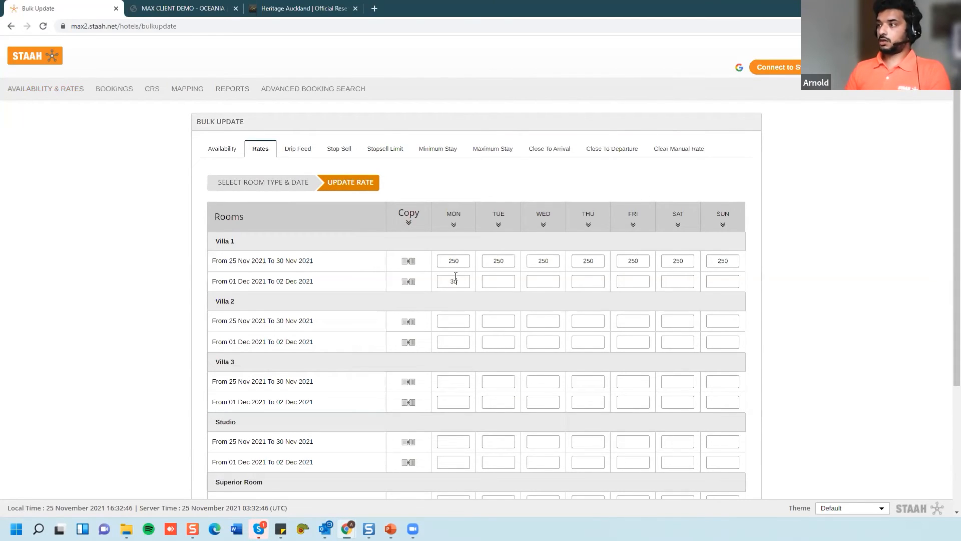
{"action": "type", "text": "300"}
{"action": "left_click", "coordinate": [409, 282]}
{"action": "scroll", "coordinate": [361, 388], "scroll_direction": "down", "scroll_amount": 3}
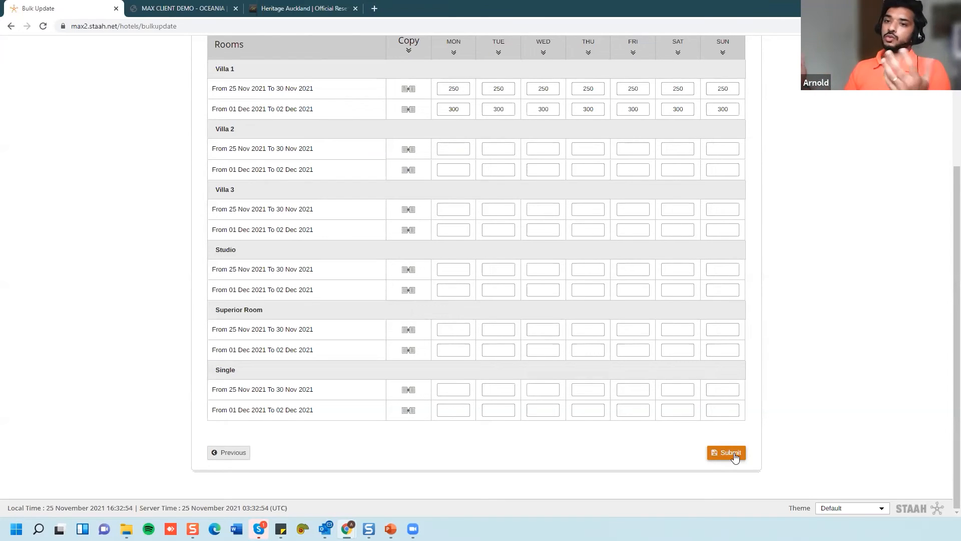
{"action": "scroll", "coordinate": [406, 393], "scroll_direction": "up", "scroll_amount": 4}
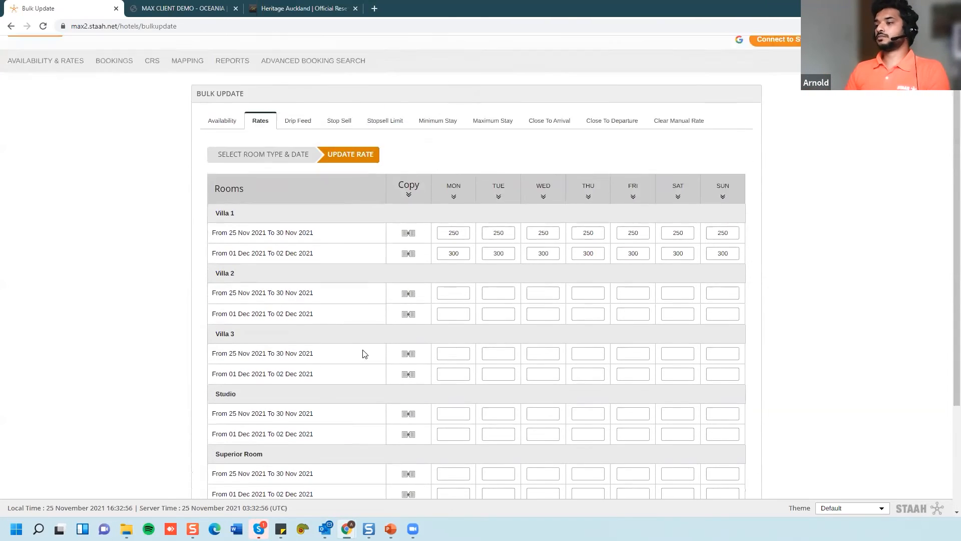
{"action": "left_click", "coordinate": [391, 529]}
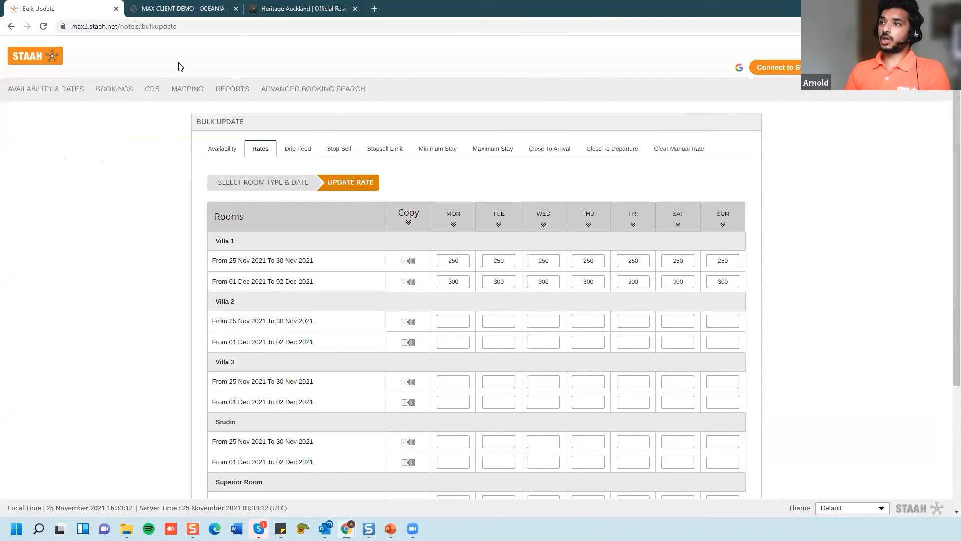
- Open the Booking.com mapping and edit Villa 1's 7D Early Purchase rate plan
{"action": "left_click", "coordinate": [185, 92]}
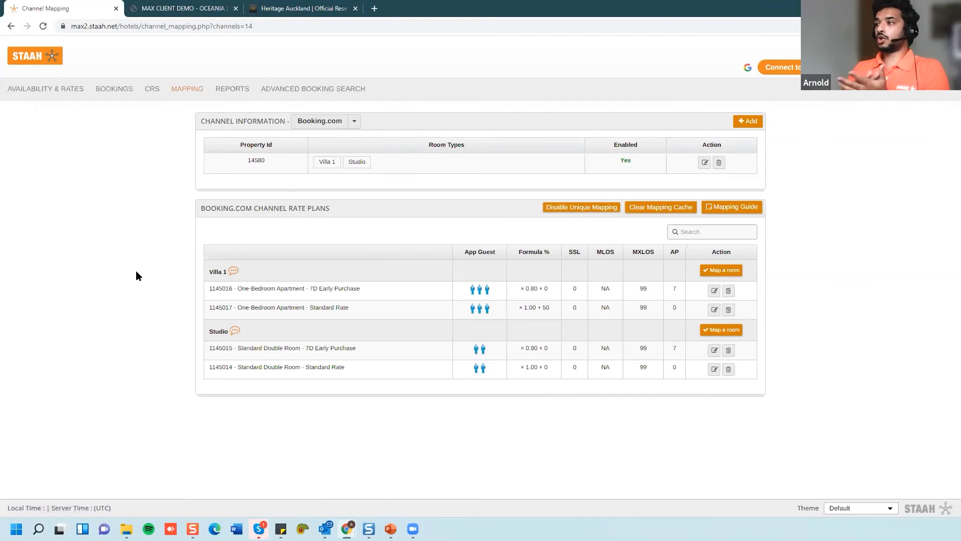
{"action": "left_click", "coordinate": [332, 122]}
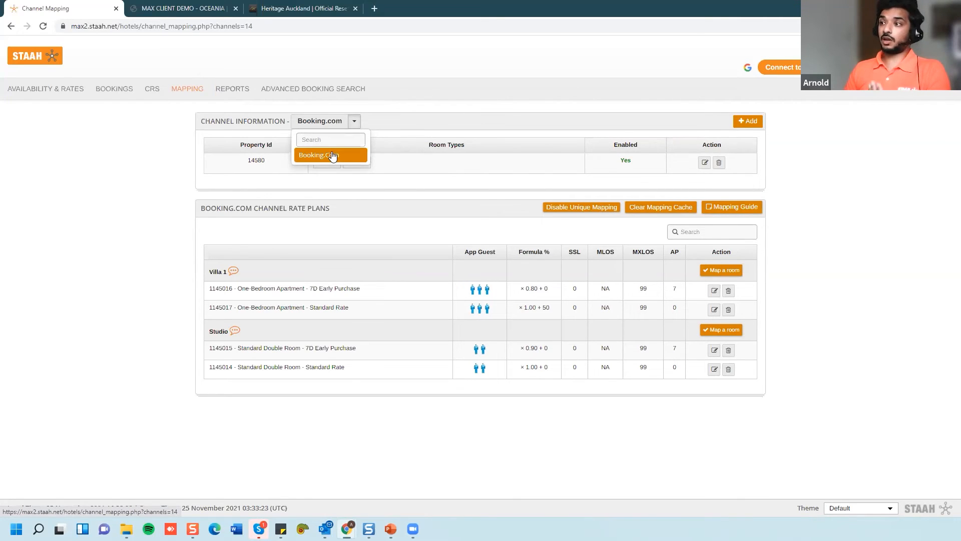
{"action": "left_click", "coordinate": [474, 321]}
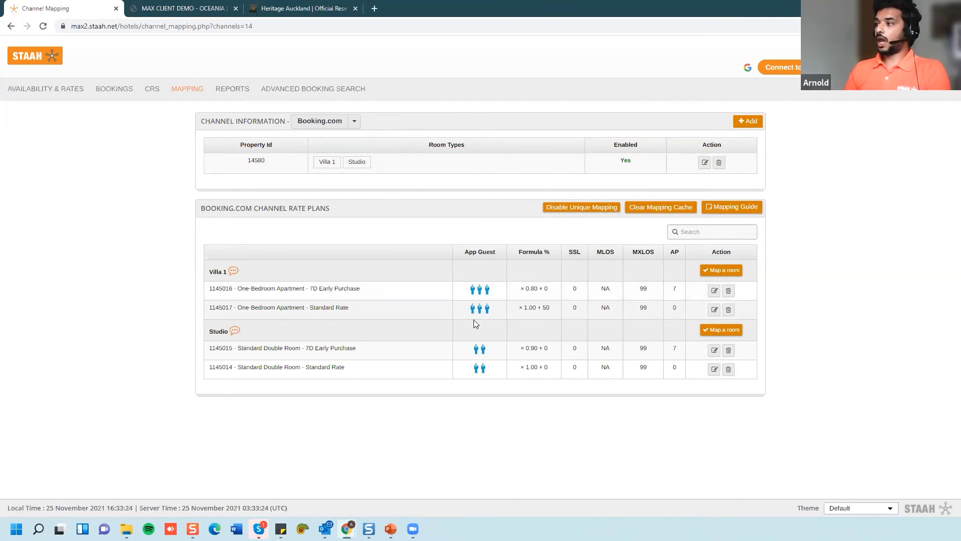
{"action": "left_click", "coordinate": [715, 291]}
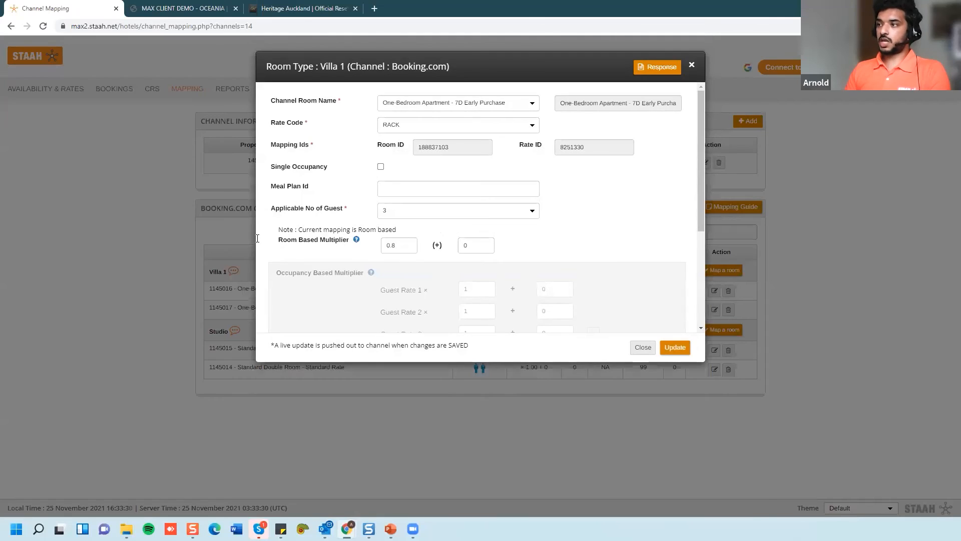
- Set the Room Based Multiplier to 0.90 with 5 added, then save and confirm the mapping
{"action": "left_click_drag", "start_coordinate": [404, 245], "coordinate": [354, 256]}
{"action": "type", "text": "0"}
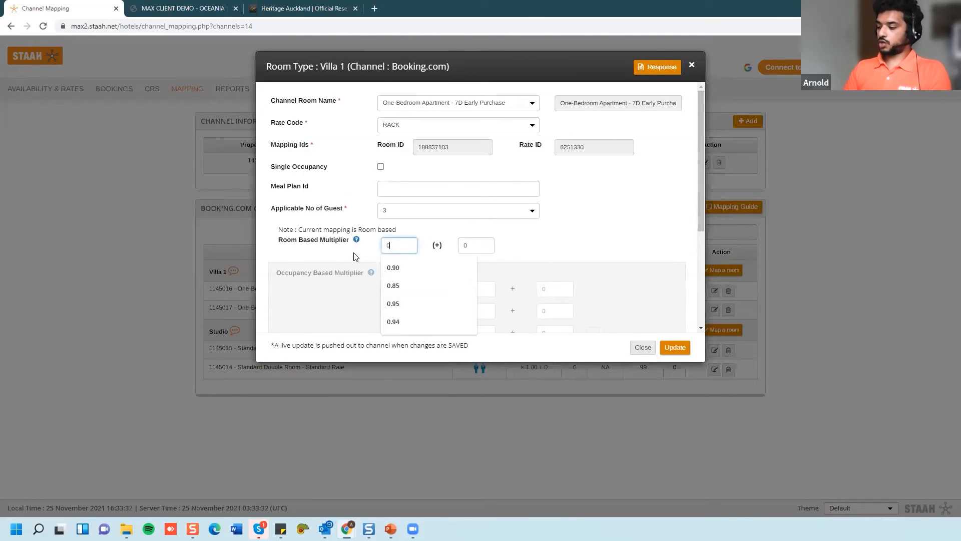
{"action": "type", "text": ".85"}
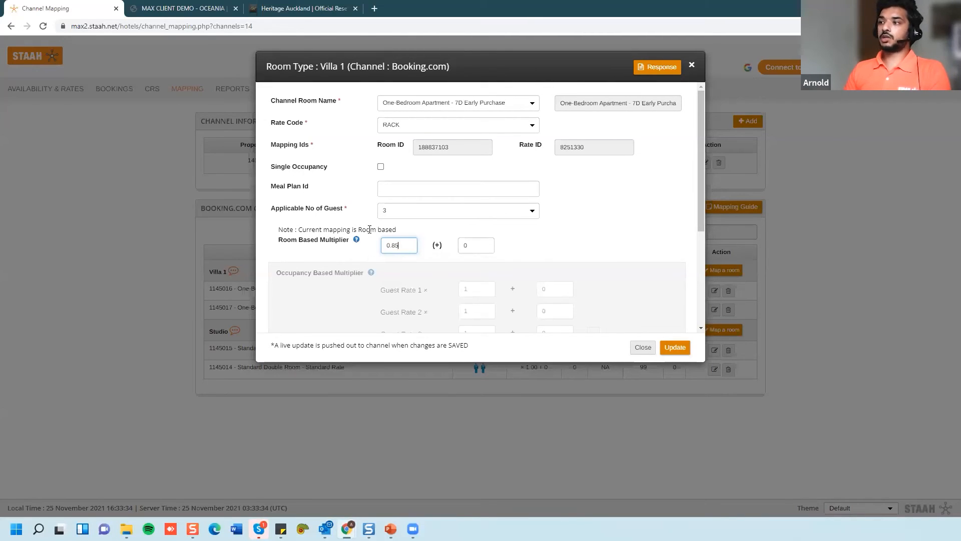
{"action": "left_click_drag", "start_coordinate": [404, 248], "coordinate": [365, 250]}
{"action": "type", "text": "0.90"}
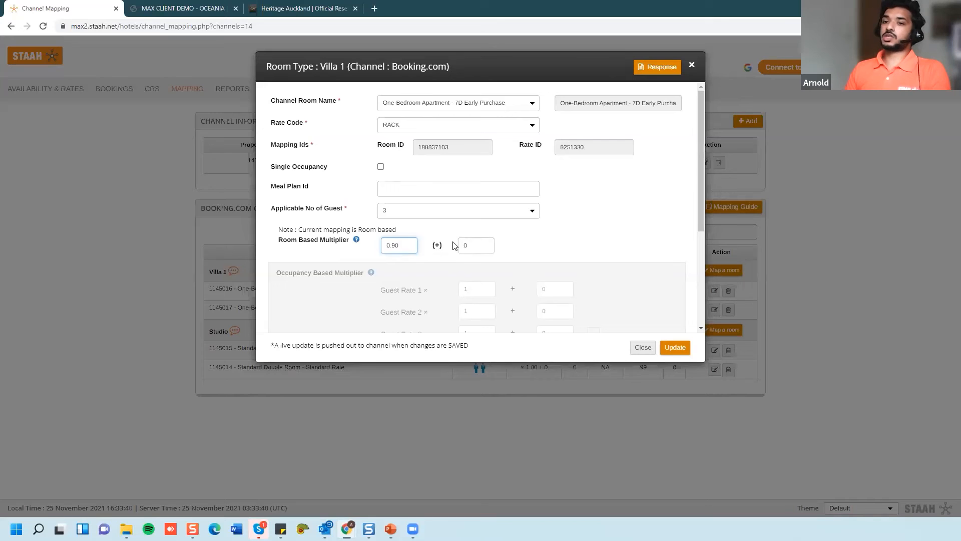
{"action": "left_click_drag", "start_coordinate": [463, 245], "coordinate": [440, 247]}
{"action": "type", "text": "-5"}
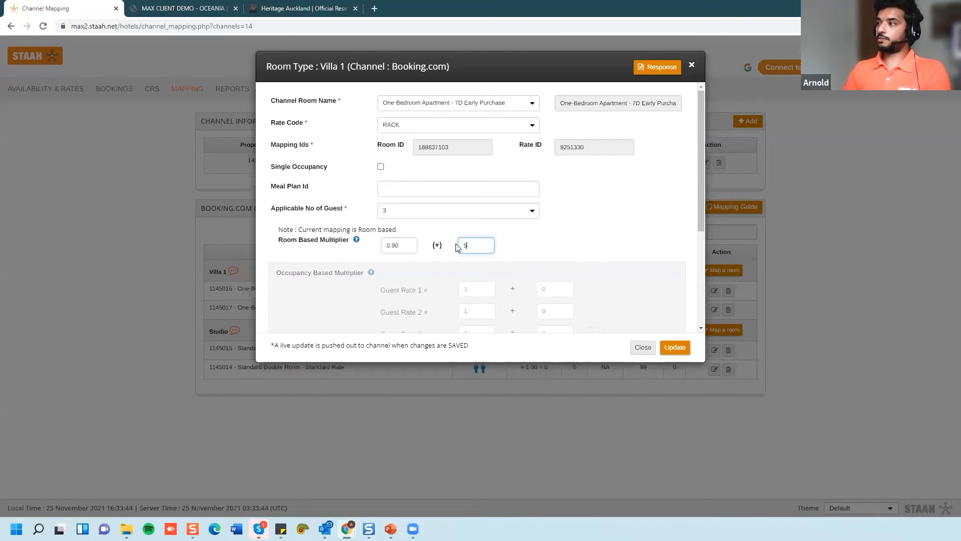
{"action": "left_click", "coordinate": [675, 347]}
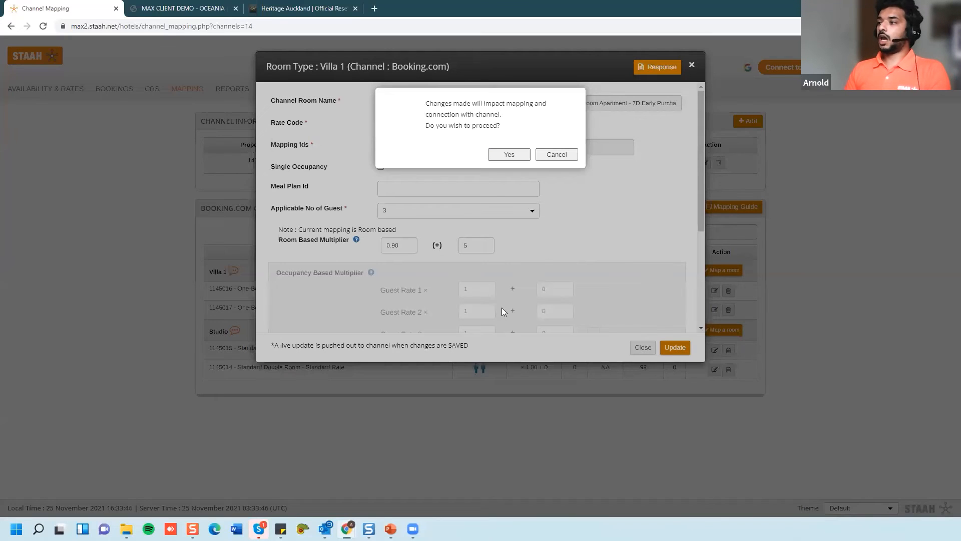
{"action": "left_click", "coordinate": [502, 307]}
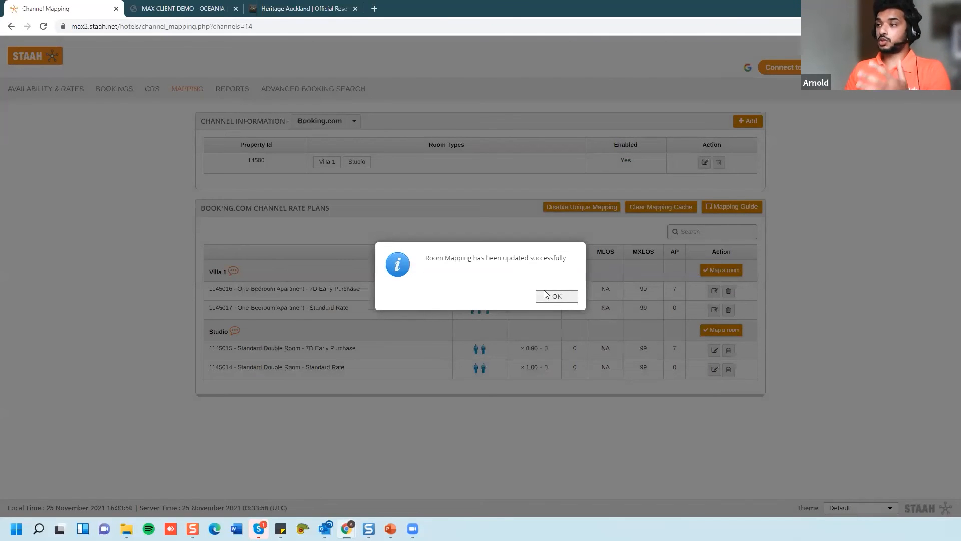
{"action": "left_click", "coordinate": [556, 296]}
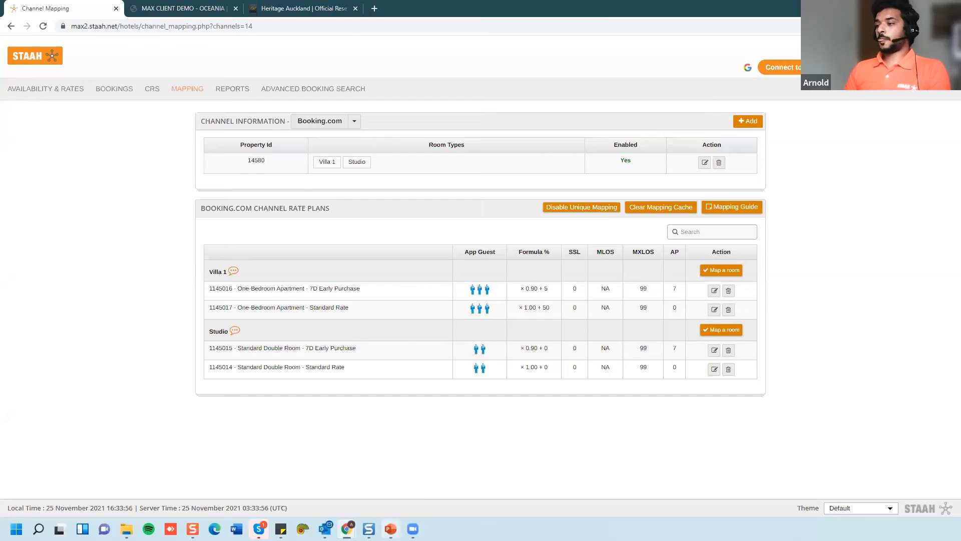
{"action": "left_click", "coordinate": [391, 528]}
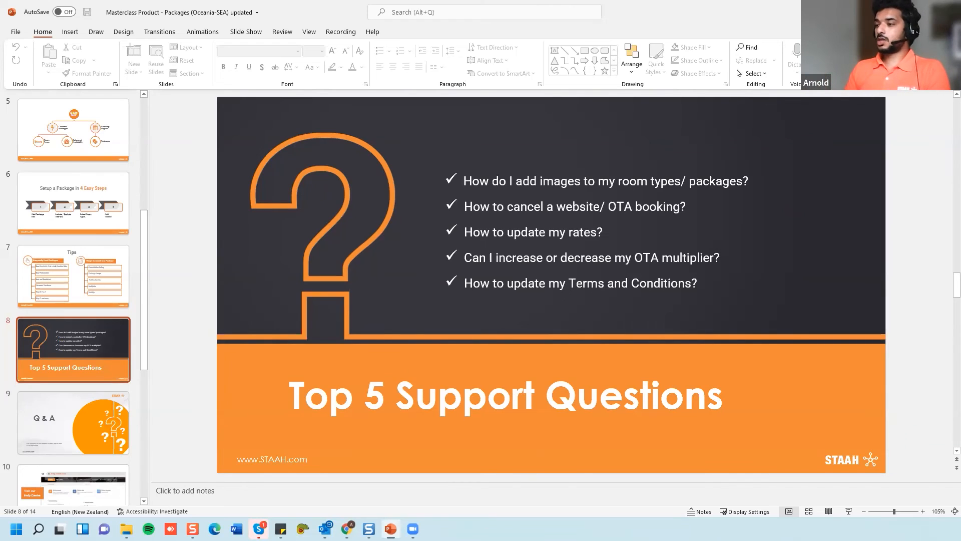
{"action": "left_click", "coordinate": [391, 529]}
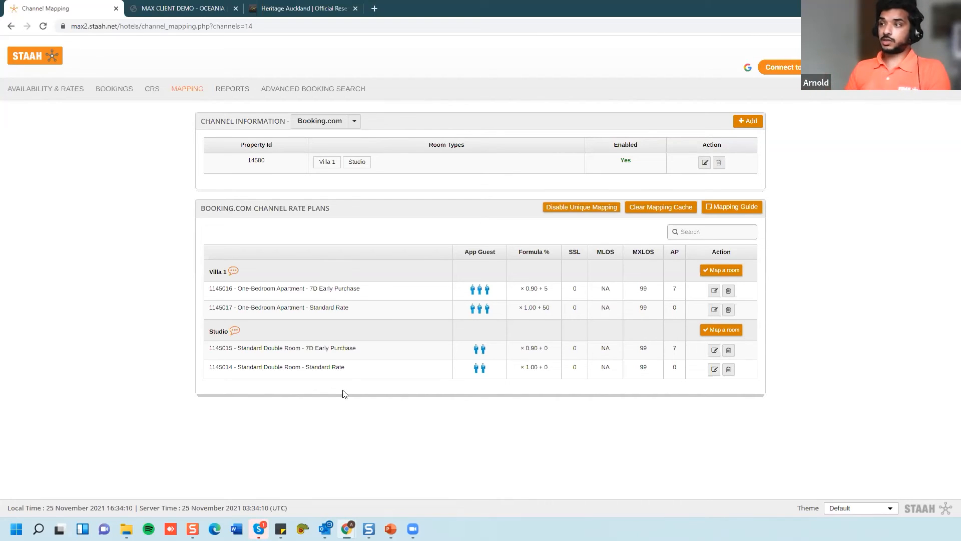
- Open the property Profile page under Setup in the header menu
{"action": "mouse_move", "coordinate": [944, 67]}
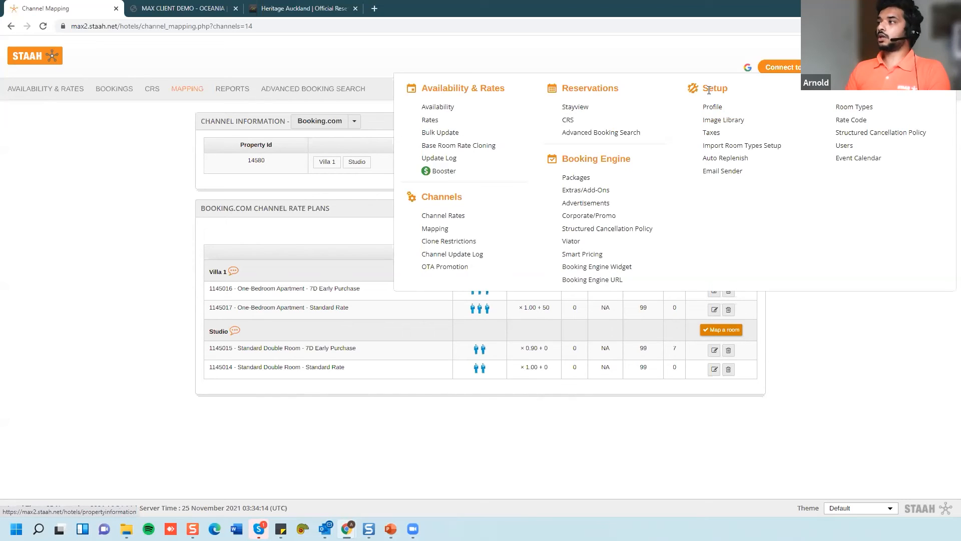
{"action": "left_click", "coordinate": [709, 109]}
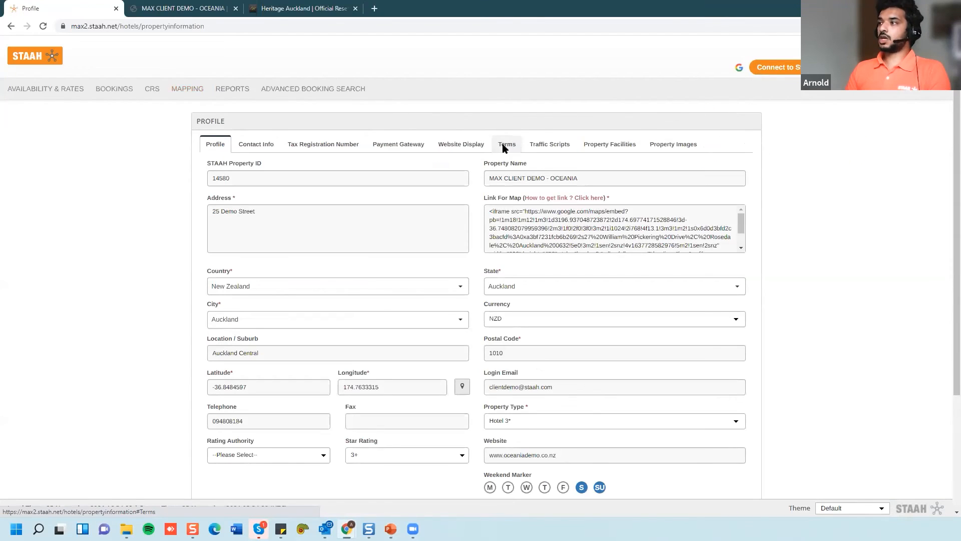
- Display the property's reservation and cancellation terms, then return to the presentation
{"action": "left_click", "coordinate": [510, 144]}
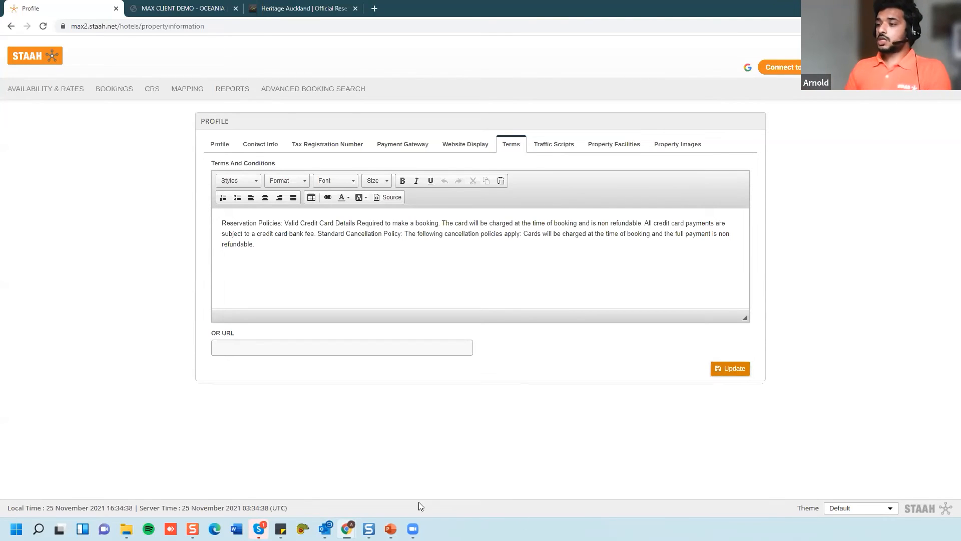
{"action": "left_click", "coordinate": [391, 529]}
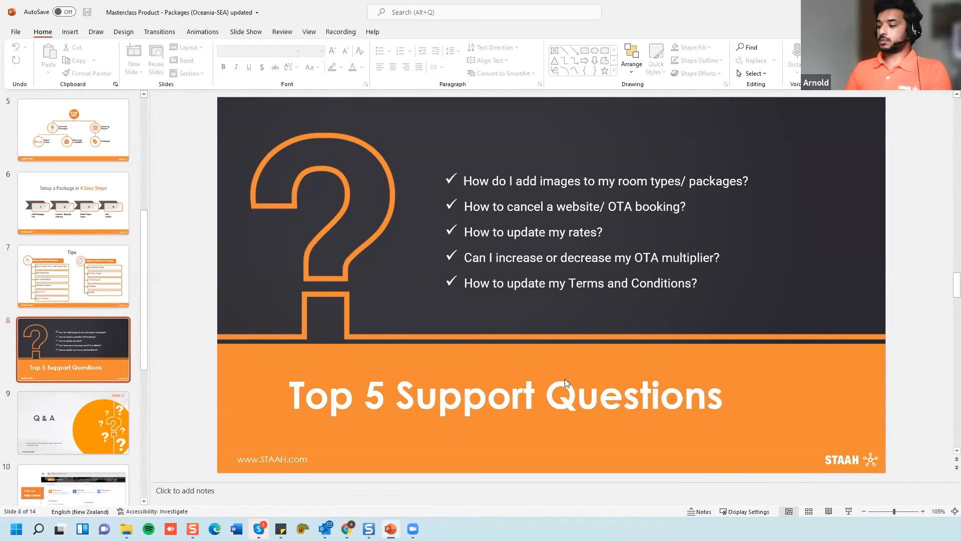
- Run the deck as a full-screen slide show and advance to the Q & A slide
{"action": "left_click", "coordinate": [849, 511]}
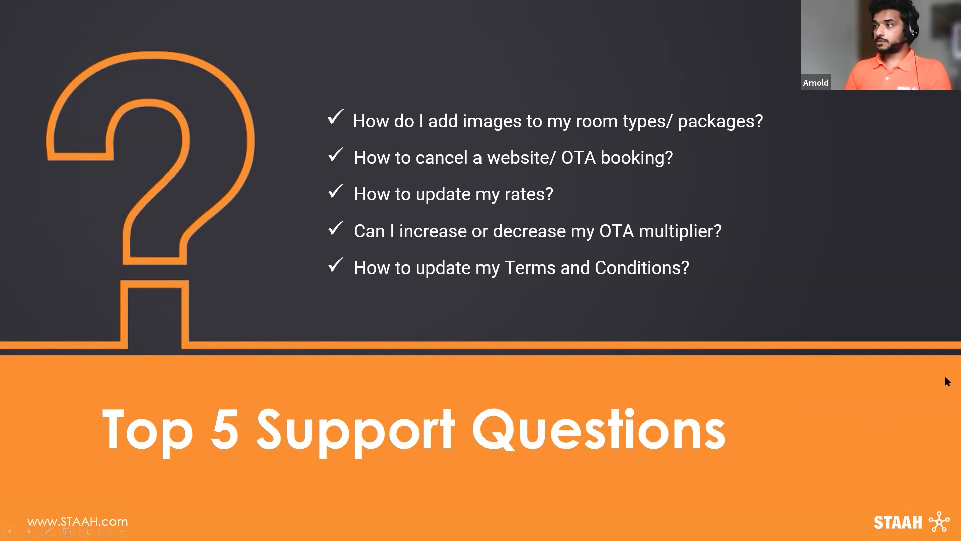
{"action": "left_click", "coordinate": [499, 307]}
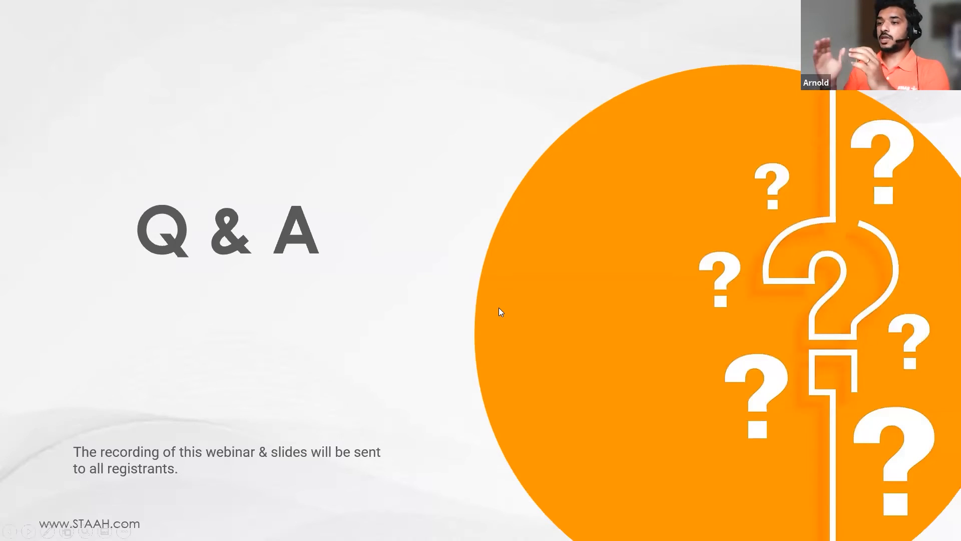